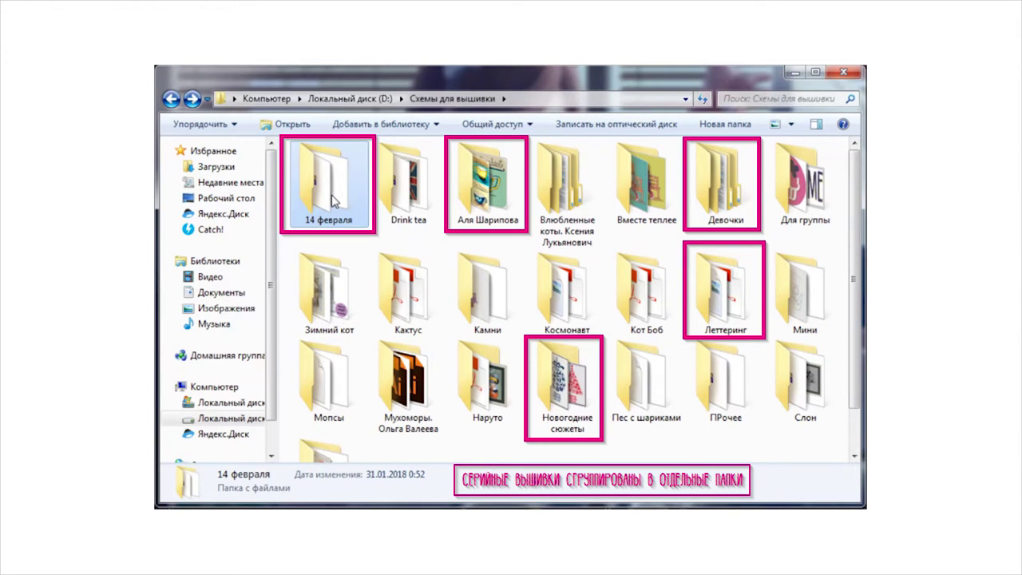
Open the "14 февраля" folder in the embroidery pattern collection.
double_click(334, 201)
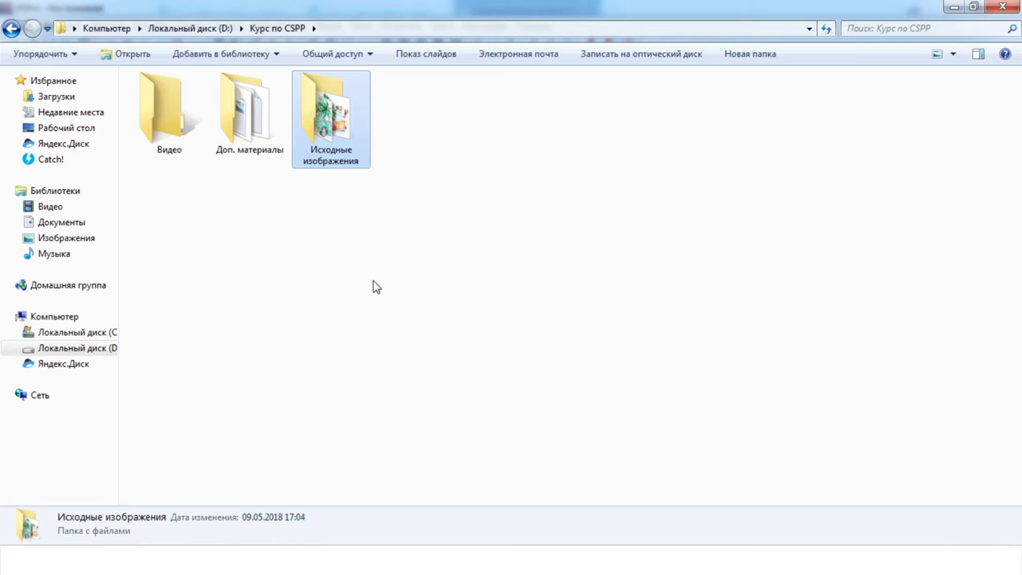
Create a new folder named "Схемы для вышивки" inside the "Курс по CSPP" folder.
click(445, 149)
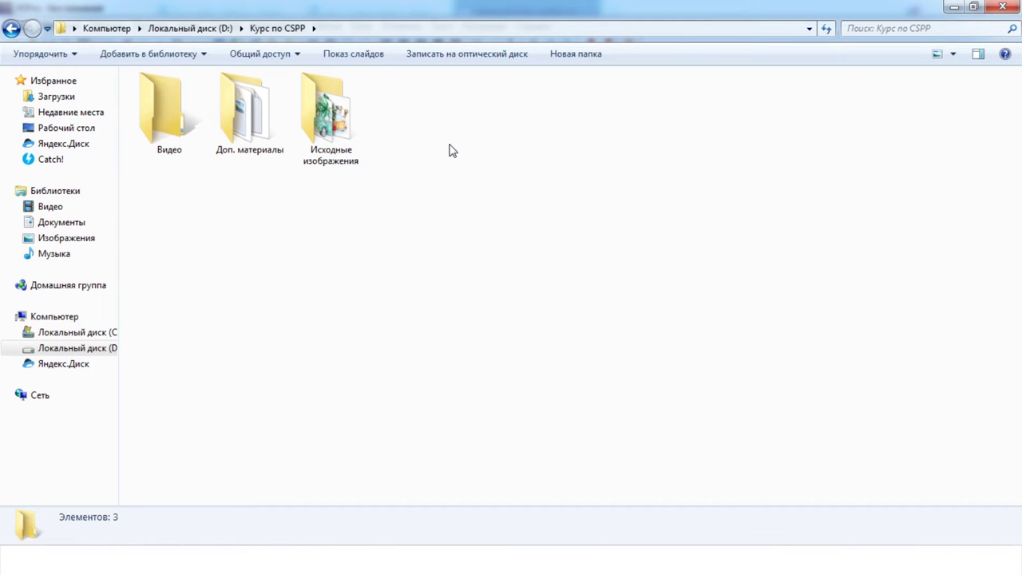
click(583, 55)
key(BackSpace)
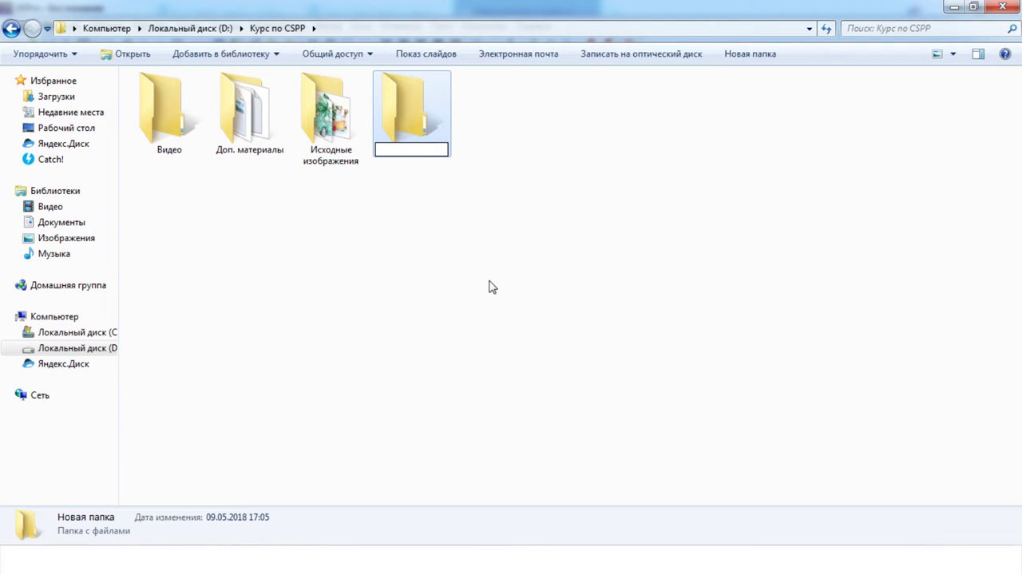
text(Сх)
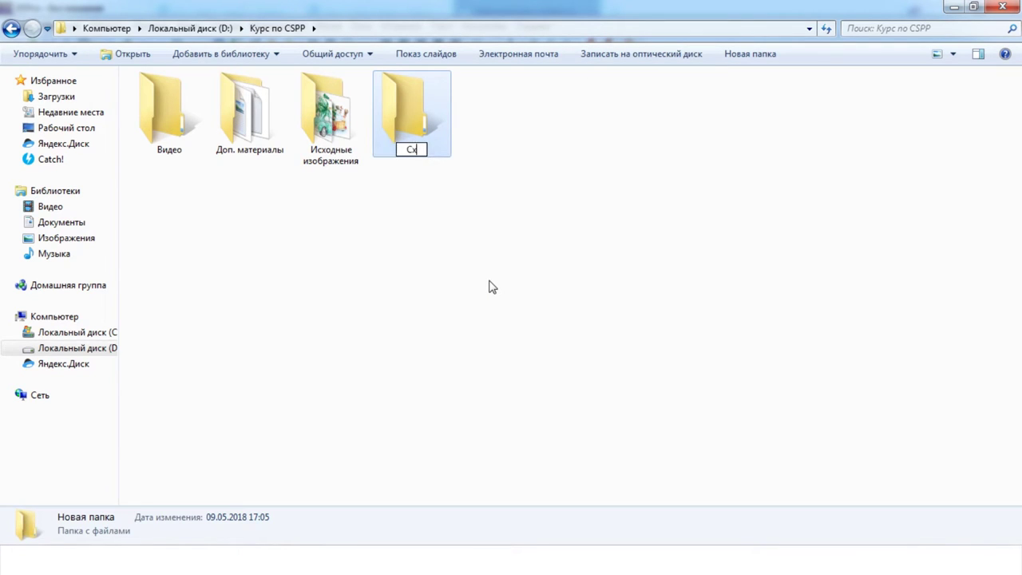
text(емы для вышивки)
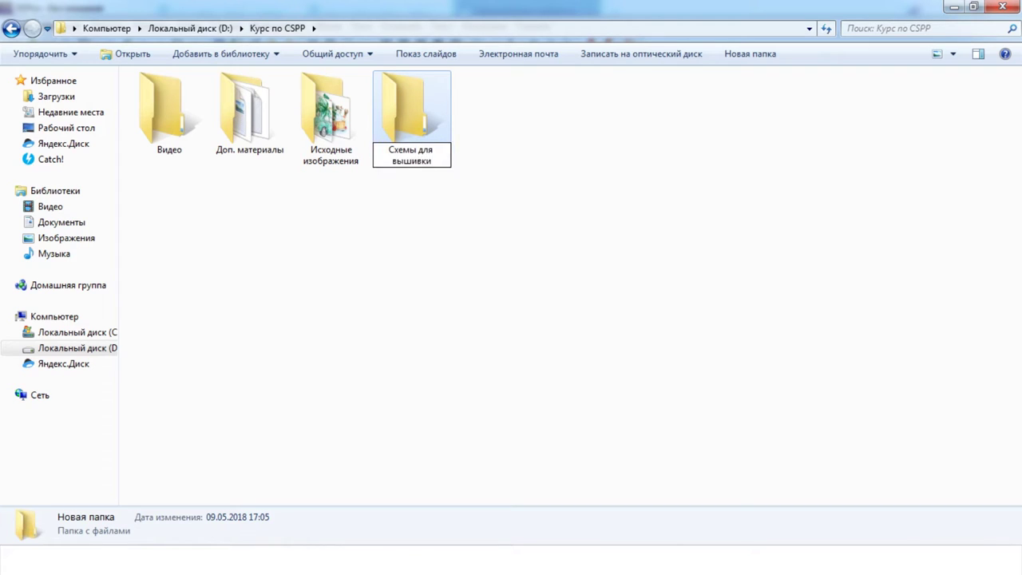
key(Return)
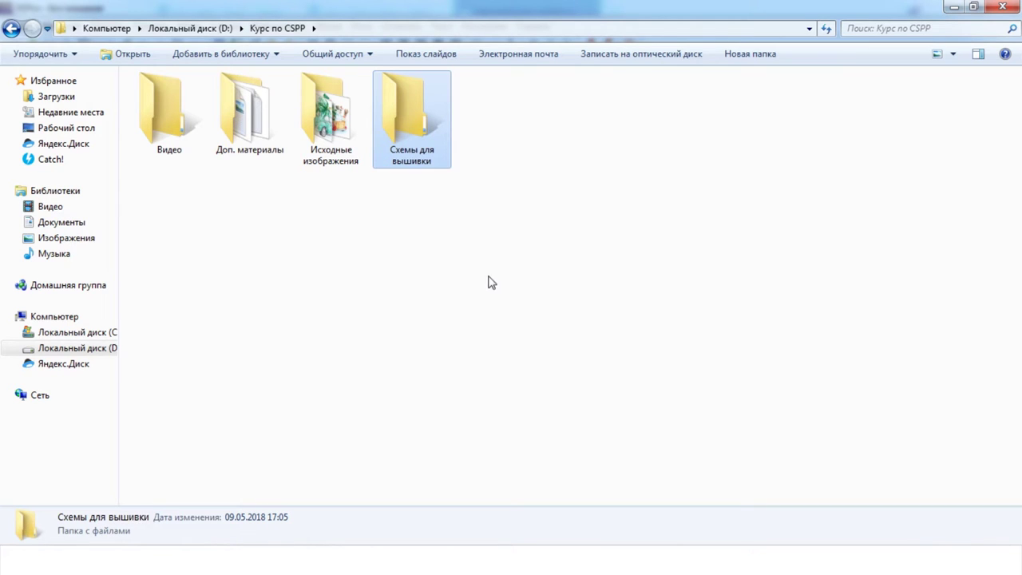
Create a subfolder named "Семплер. Сладкая вата" inside the "Схемы для вышивки" folder.
double_click(441, 138)
click(349, 54)
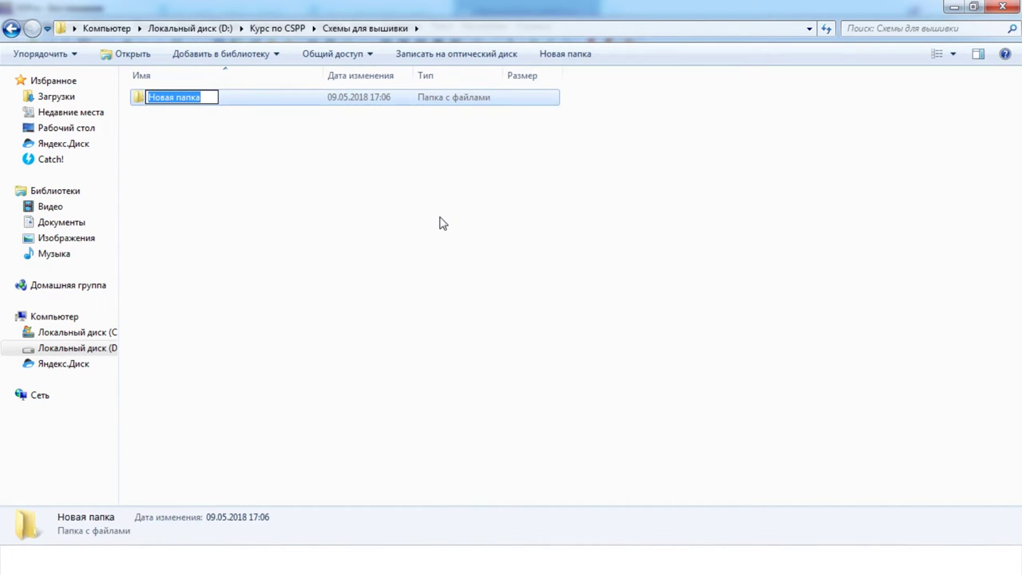
key(BackSpace)
text(Сла)
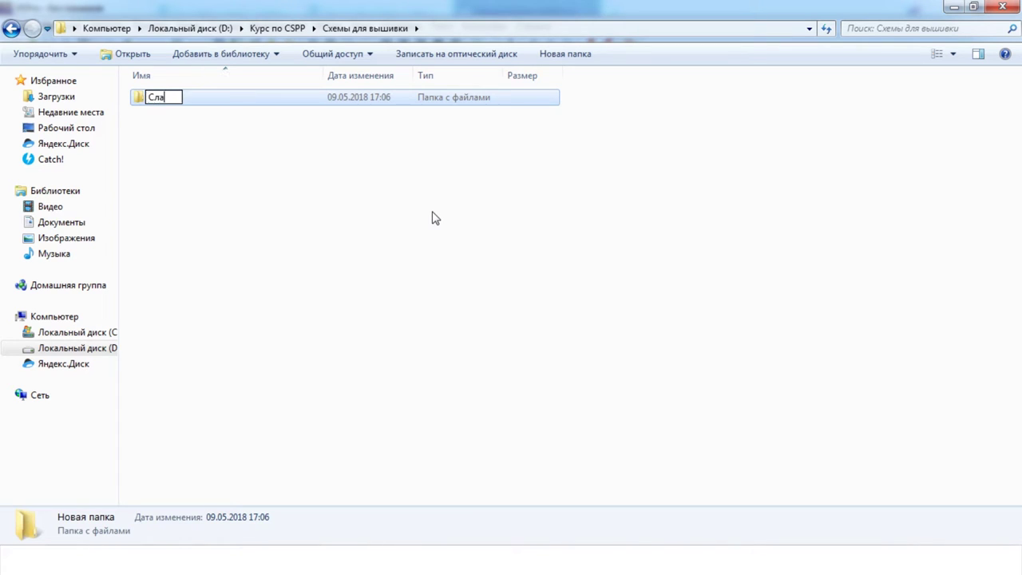
text(дкая вата)
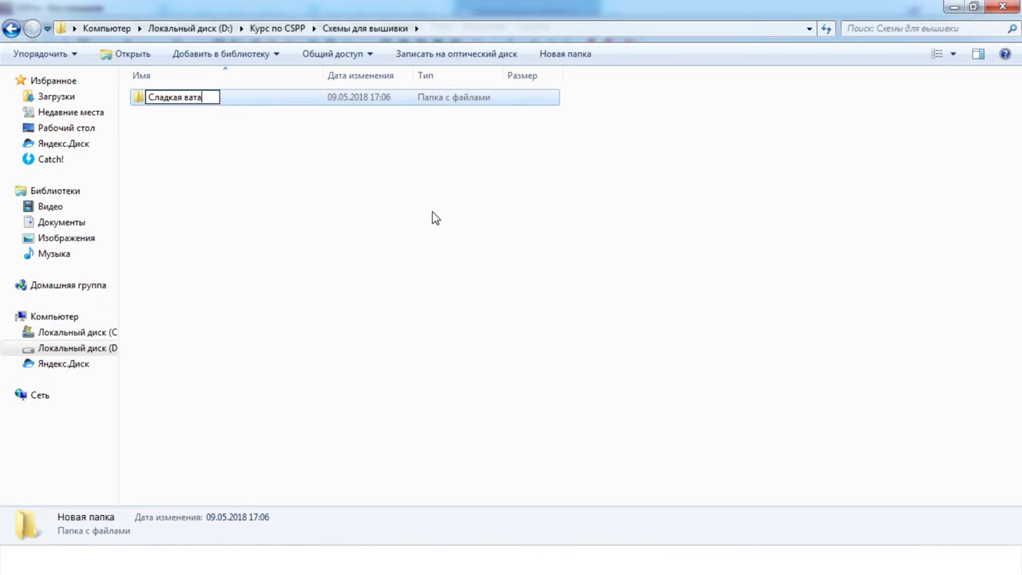
text(Семп)
text(лер.)
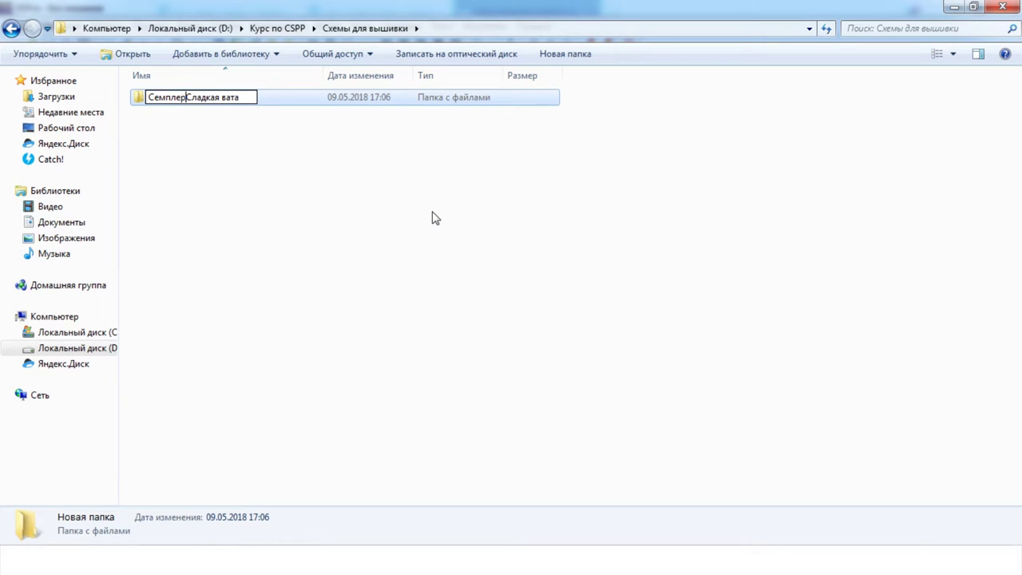
key(Return)
click(433, 216)
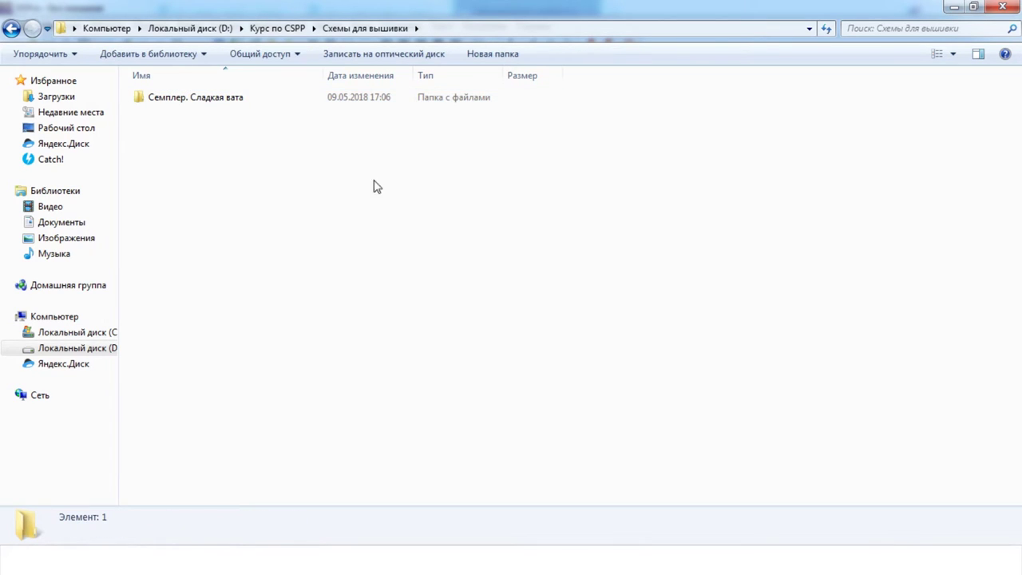
Rename the JPG image inside the "Семплер. Сладкая вата" folder as "Семплер. Сладкая вата".
click(220, 103)
double_click(220, 103)
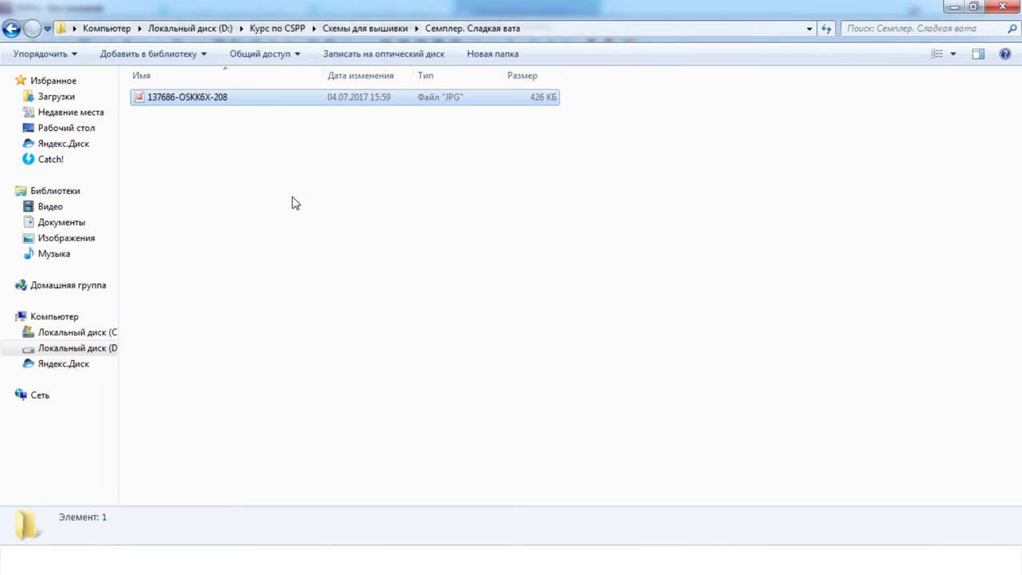
right_click(241, 104)
click(204, 491)
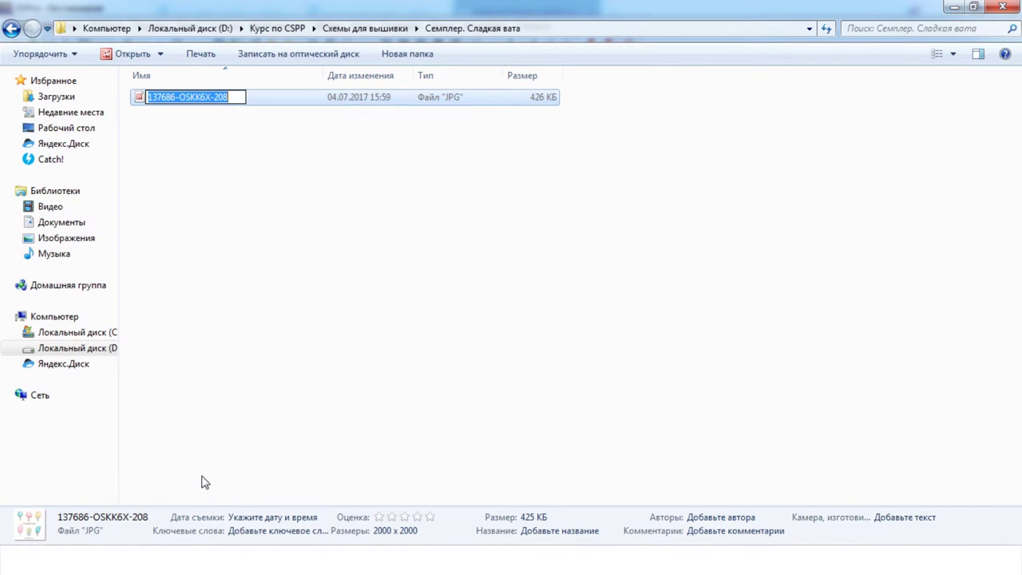
key(BackSpace)
text(СЕм)
key(BackSpace)
key(BackSpace)
text(ем)
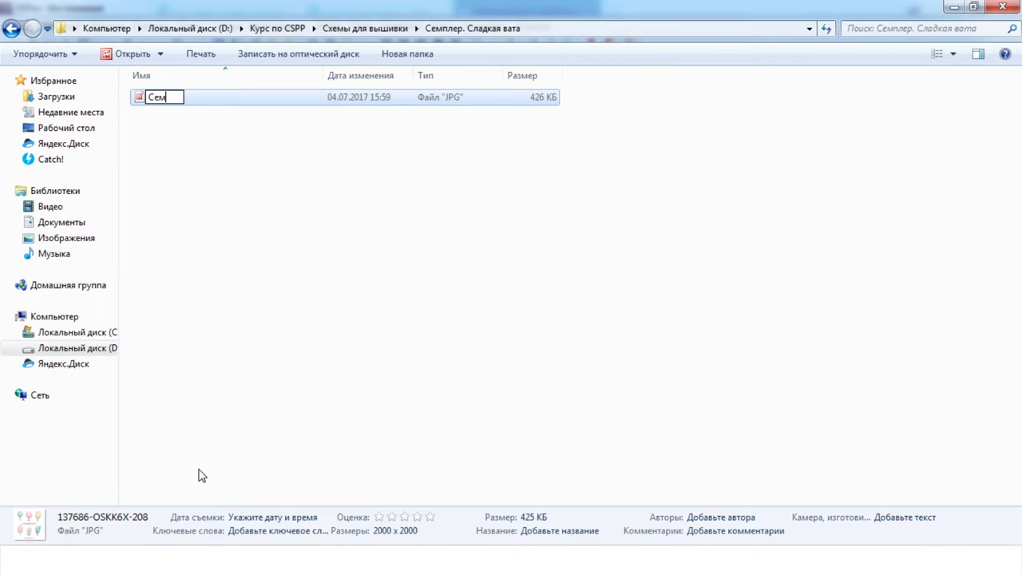
text(плер. Сладкая )
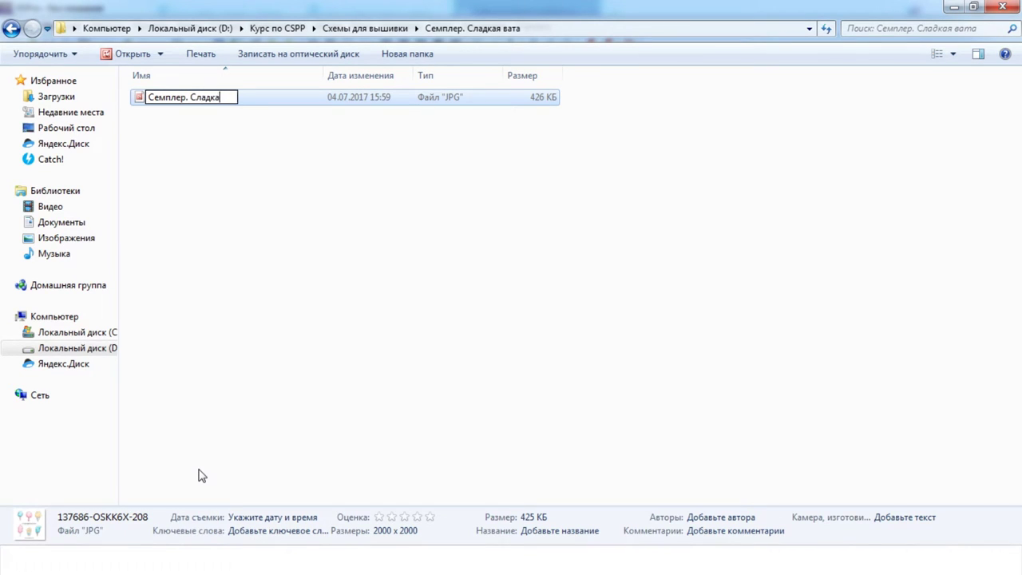
text(вата)
key(Return)
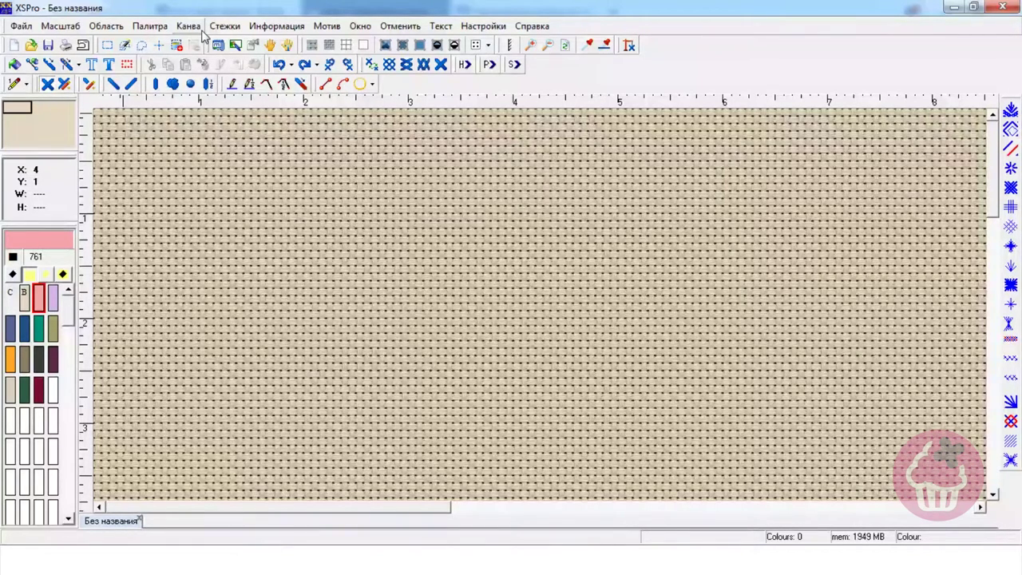
Load the "Семплер. Сладкая вата" image from its folder under "Схемы для вышивки" as the canvas background image.
click(190, 25)
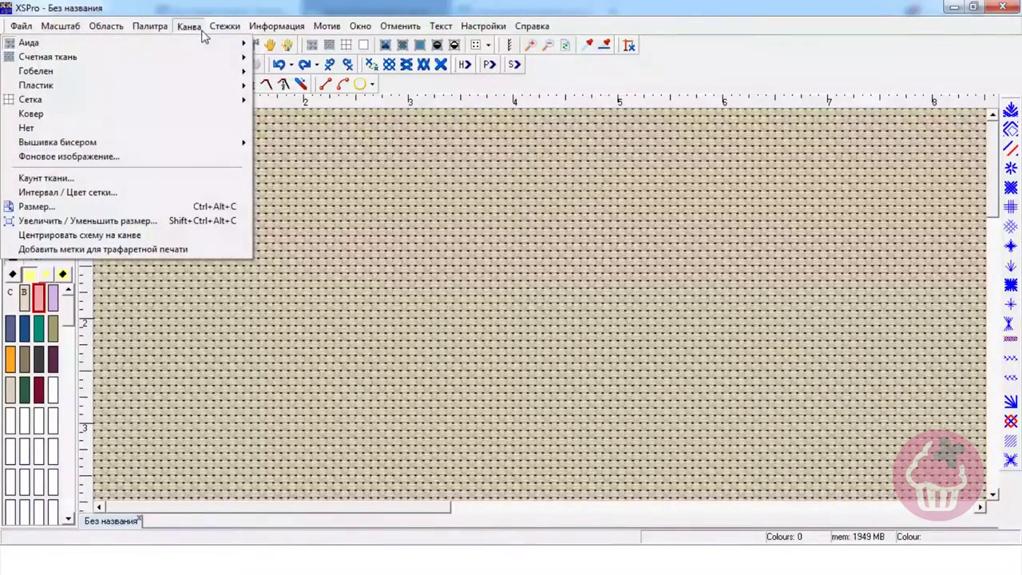
click(186, 158)
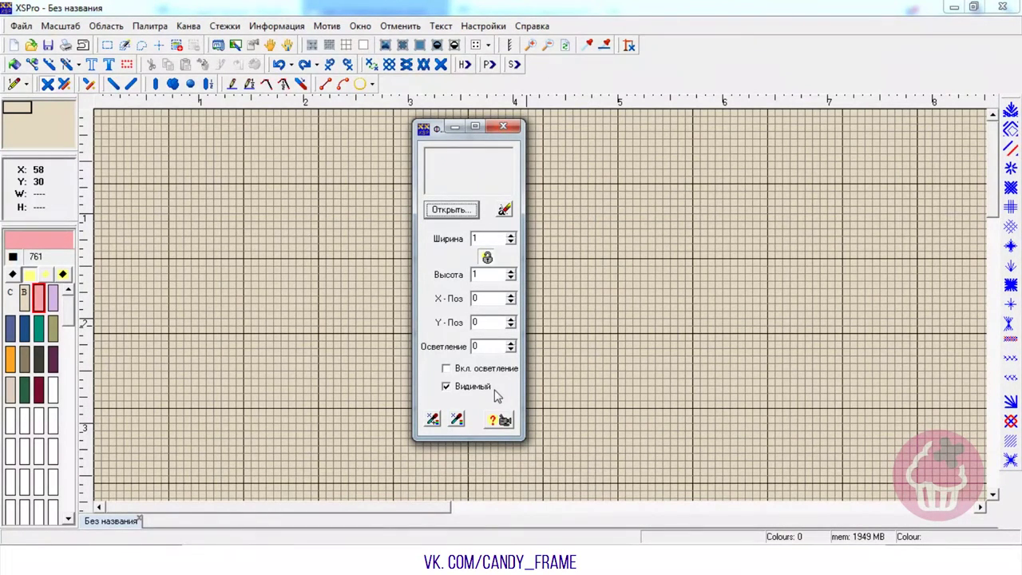
click(470, 218)
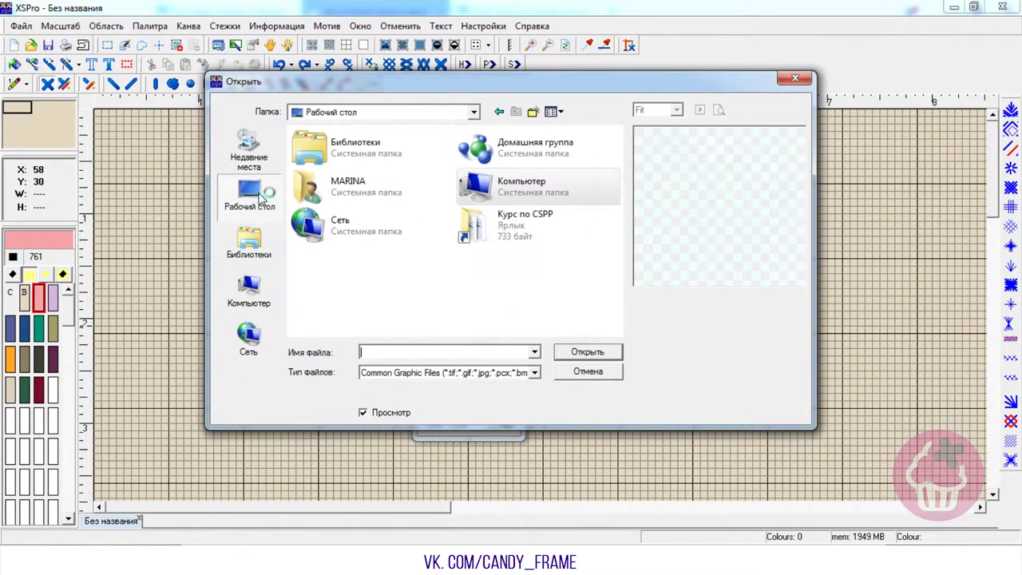
click(262, 201)
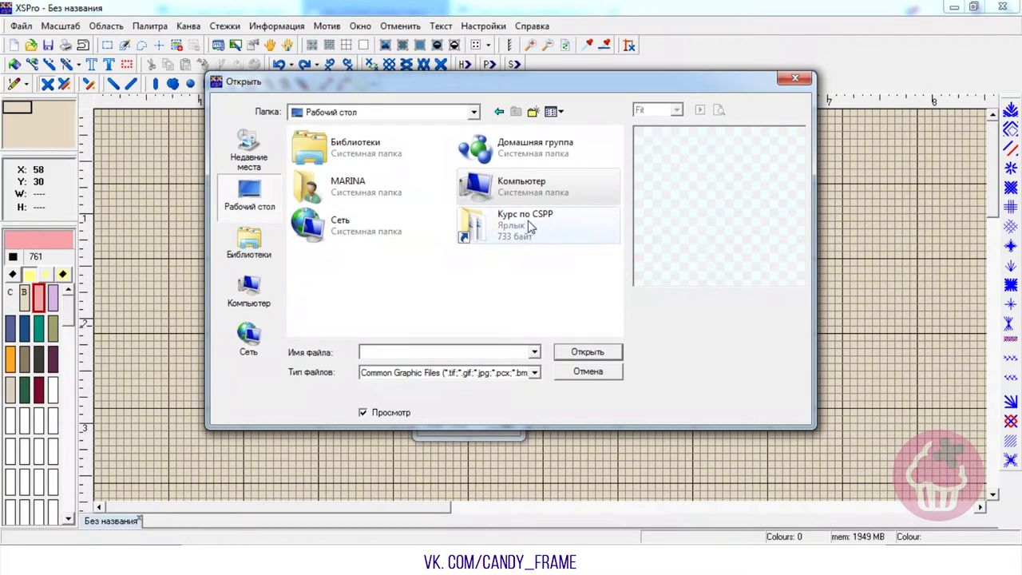
double_click(531, 228)
double_click(580, 158)
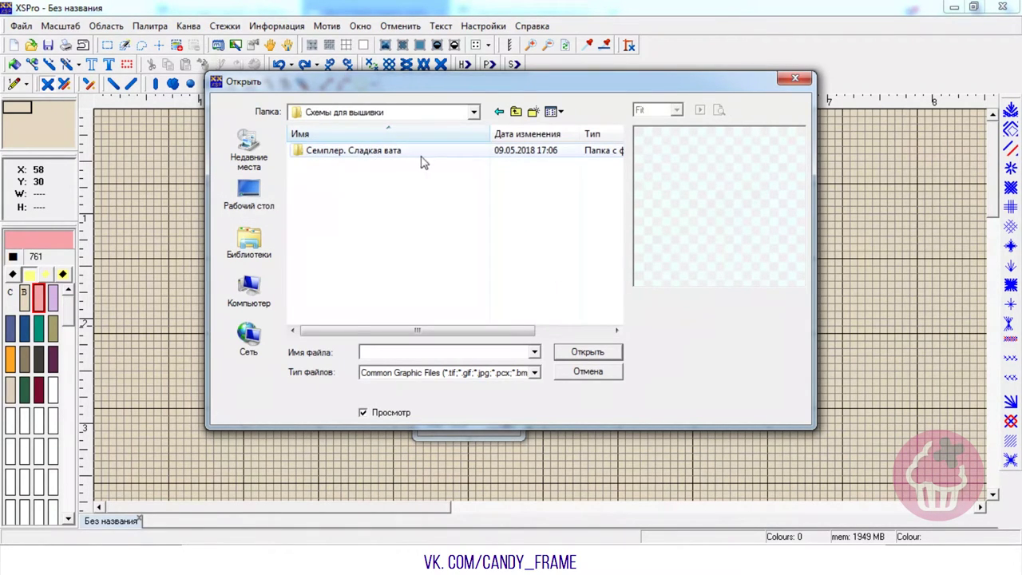
click(381, 159)
double_click(381, 159)
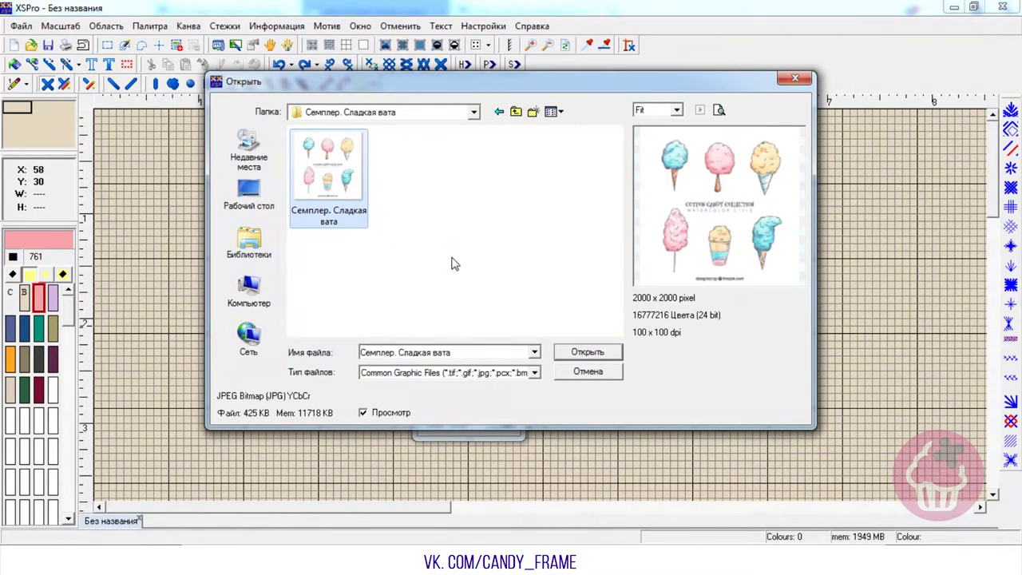
click(596, 353)
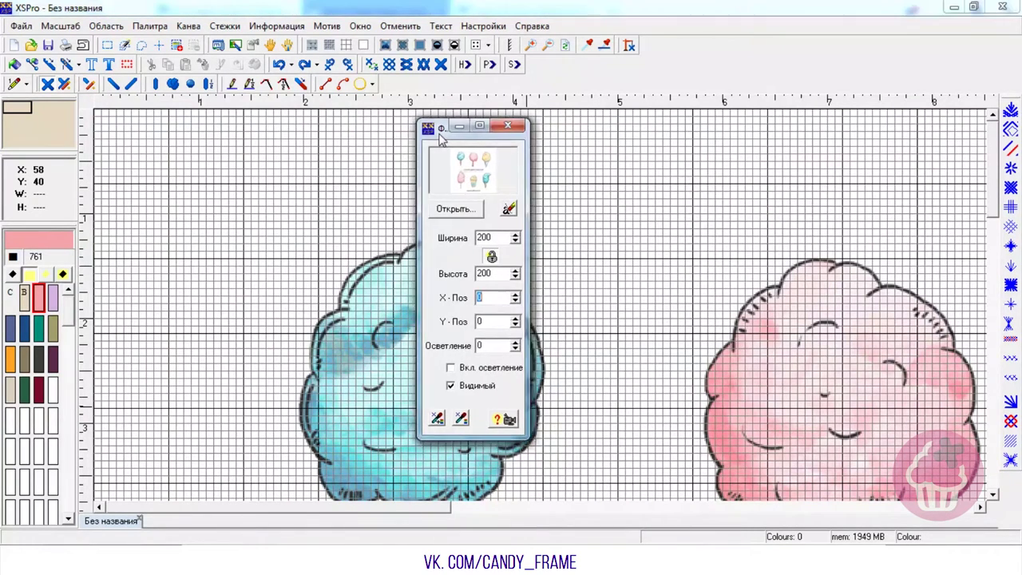
Move the background image settings window aside and look over the placed picture across the canvas.
drag(438, 136, 605, 129)
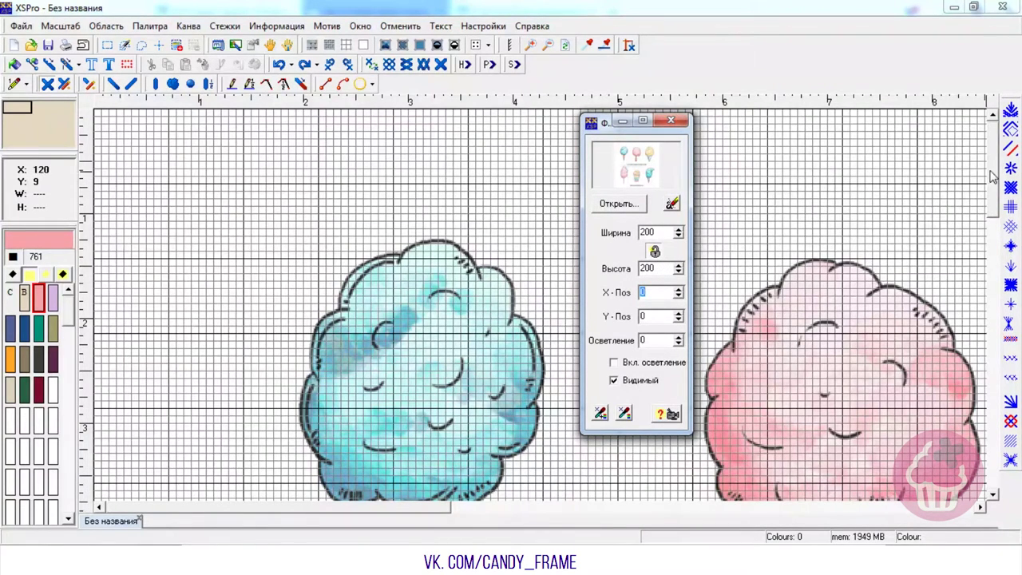
drag(995, 174, 1019, 415)
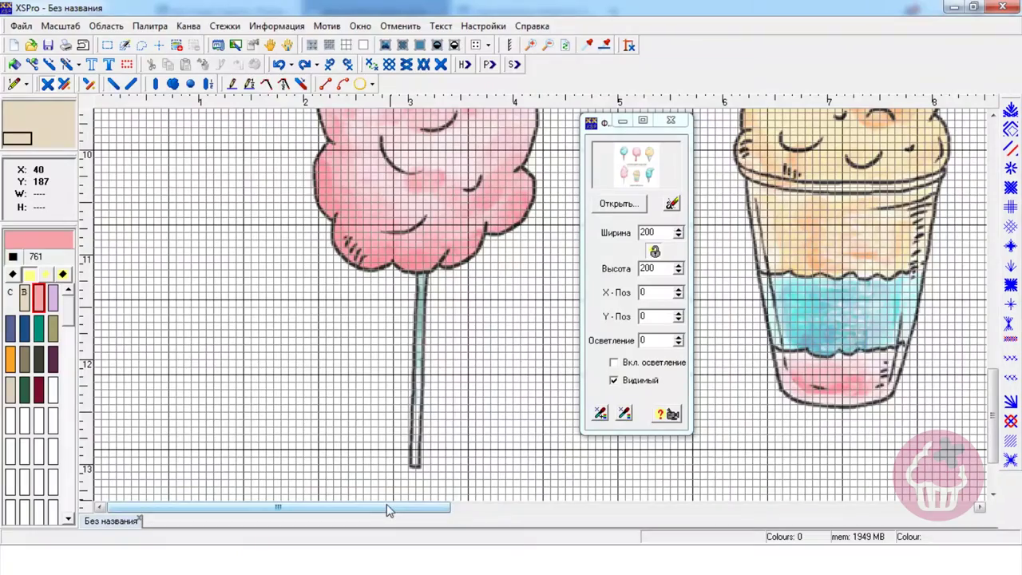
drag(387, 510, 557, 516)
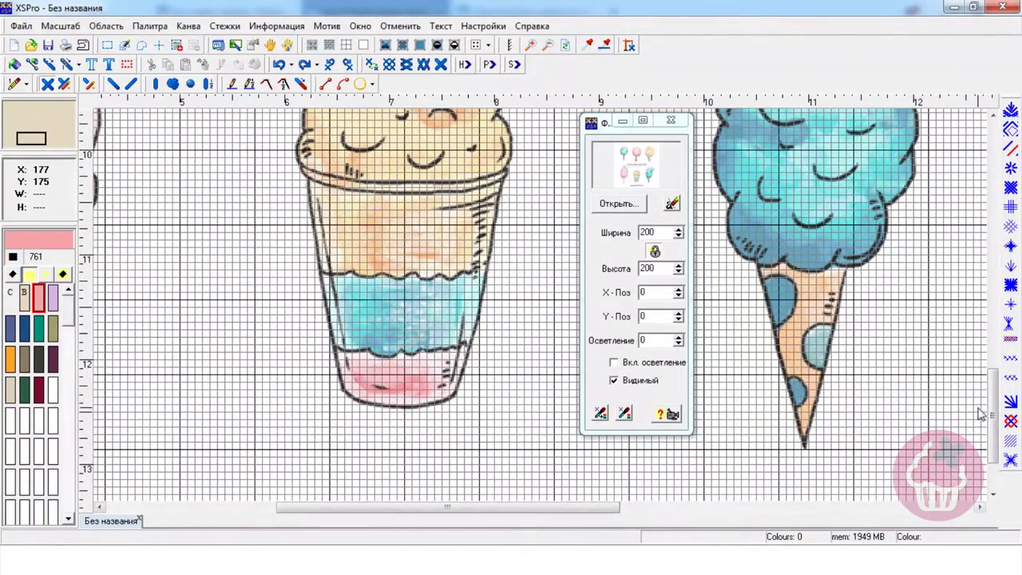
drag(993, 413, 1011, 206)
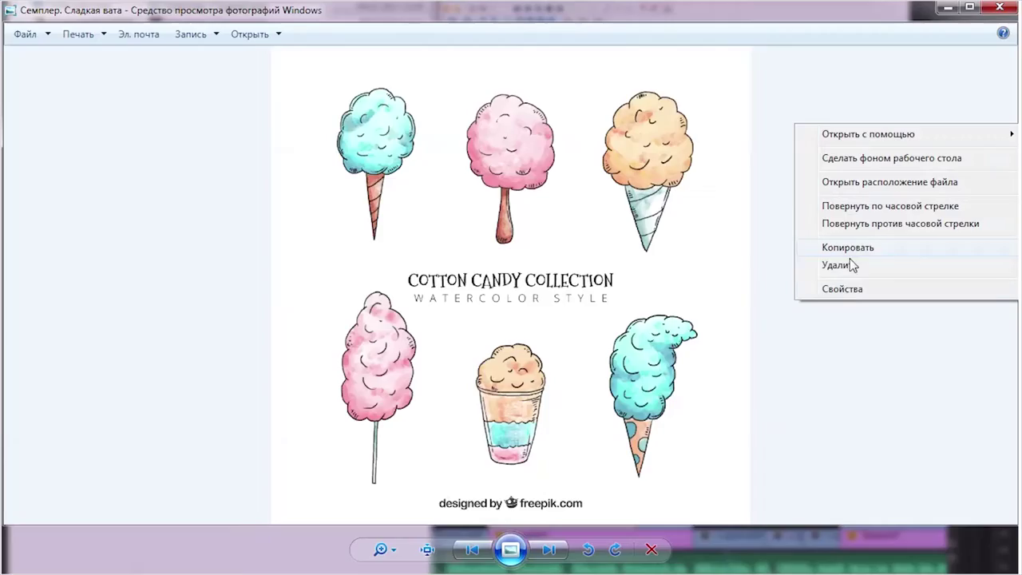
Check the pixel dimensions of the cotton candy image in its detailed file properties in Windows Photo Viewer.
click(849, 290)
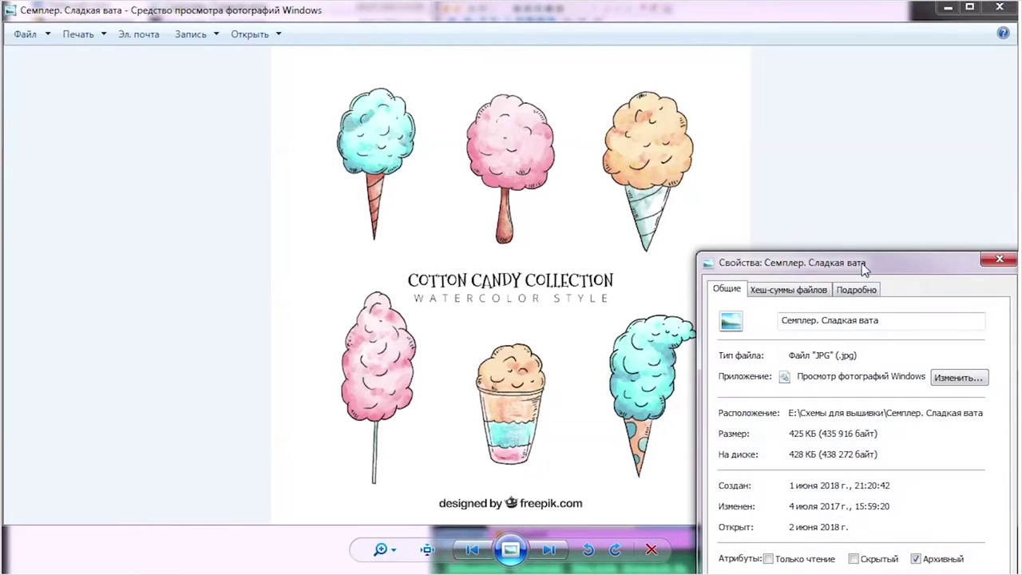
drag(943, 266, 260, 58)
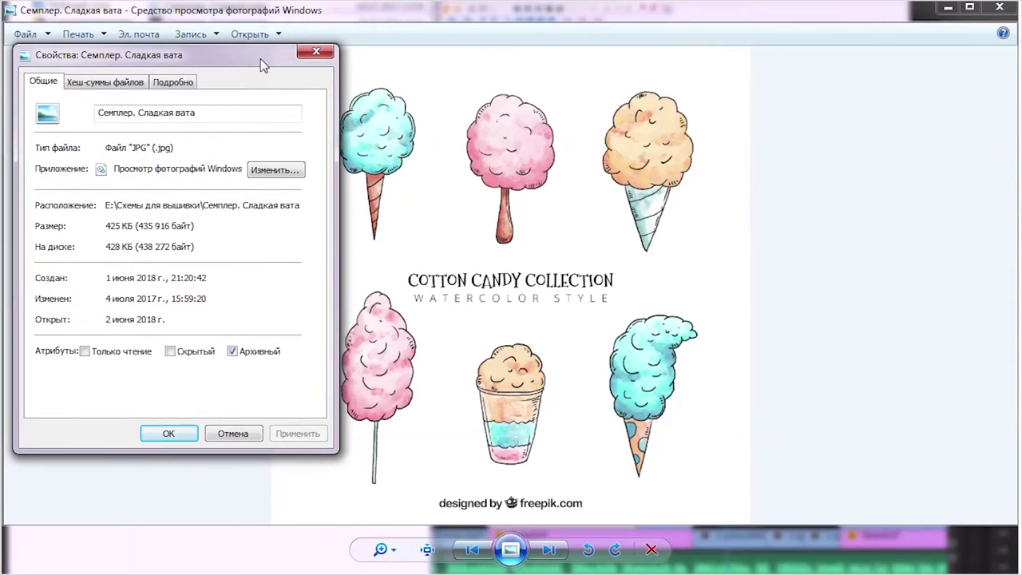
click(172, 82)
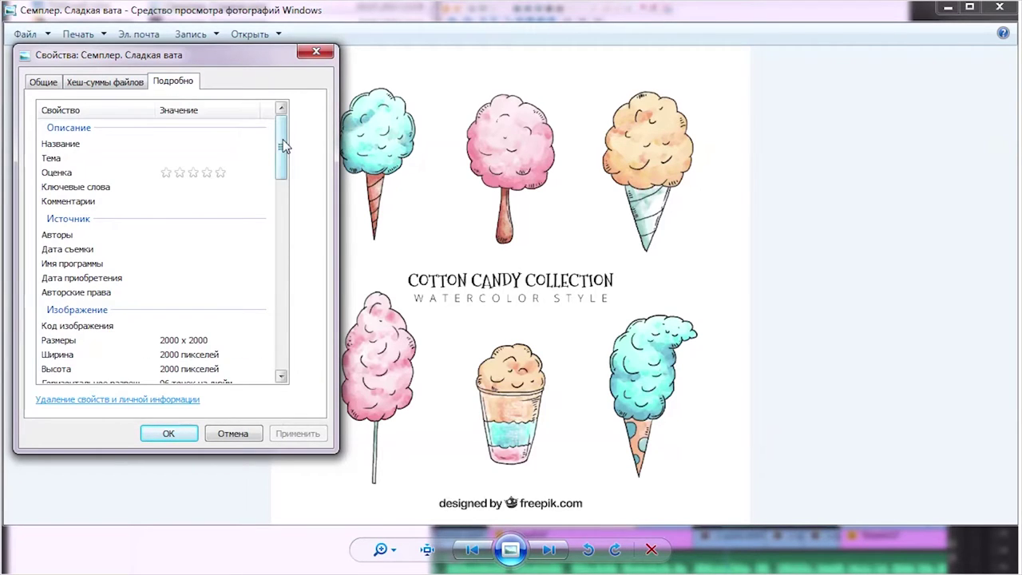
drag(284, 146, 285, 193)
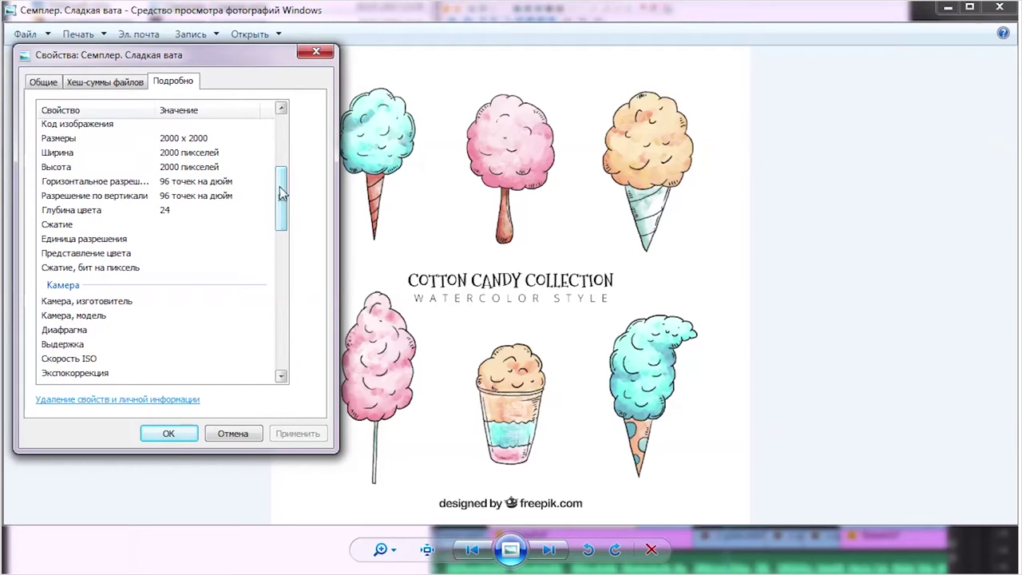
click(203, 140)
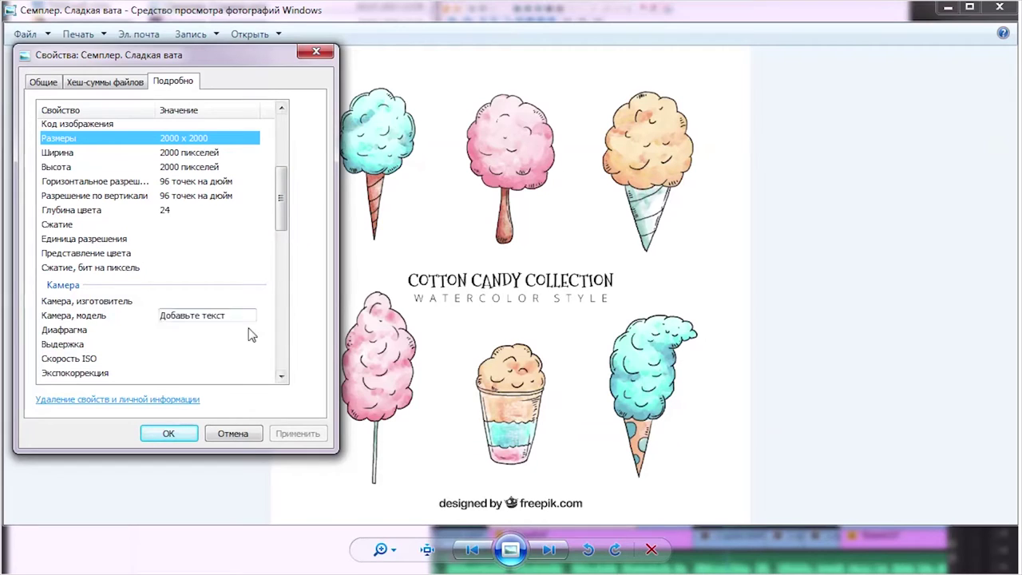
click(168, 433)
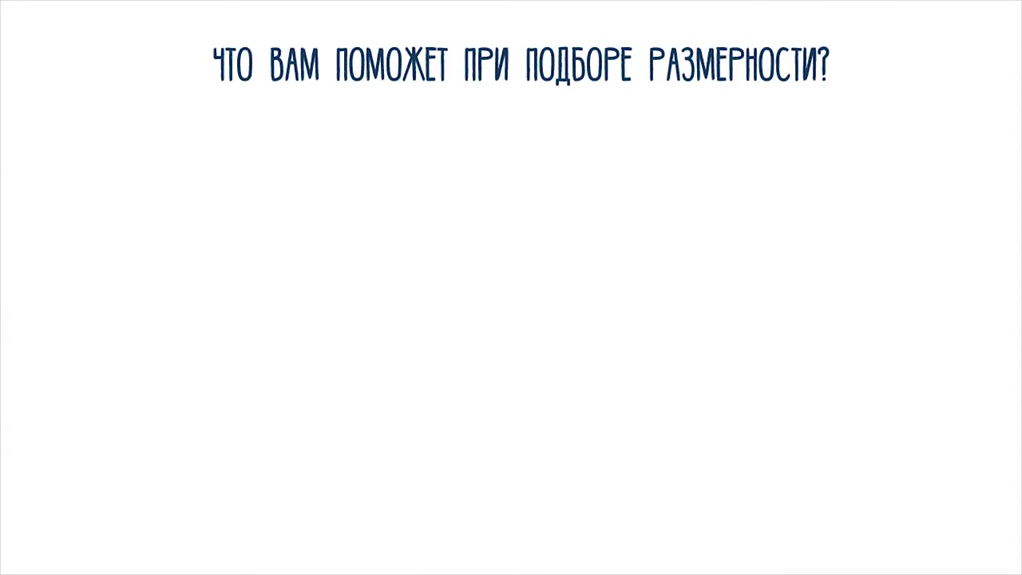
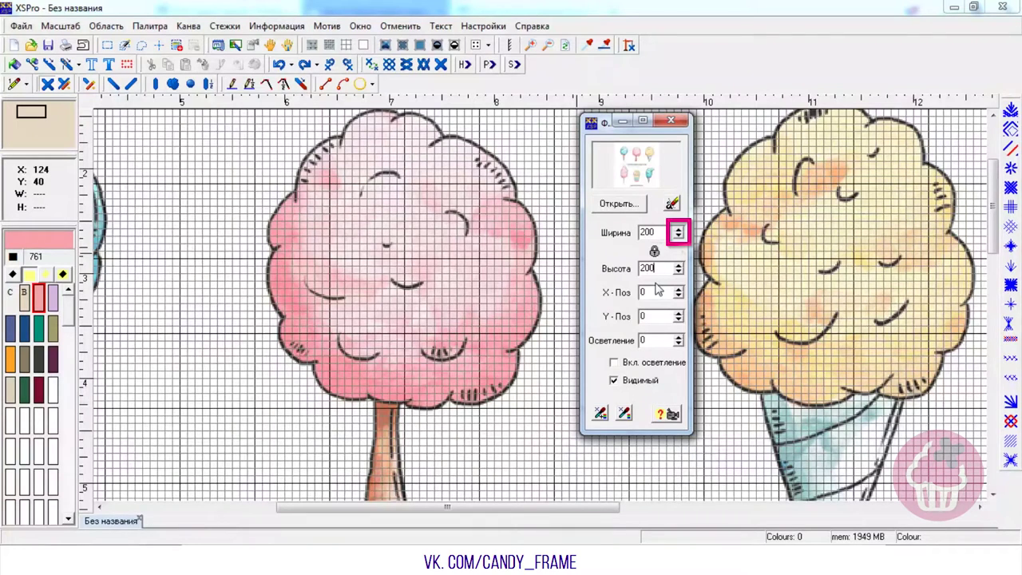
Set the cotton candy background image's height to 100, keeping the width linked at the same value.
double_click(645, 269)
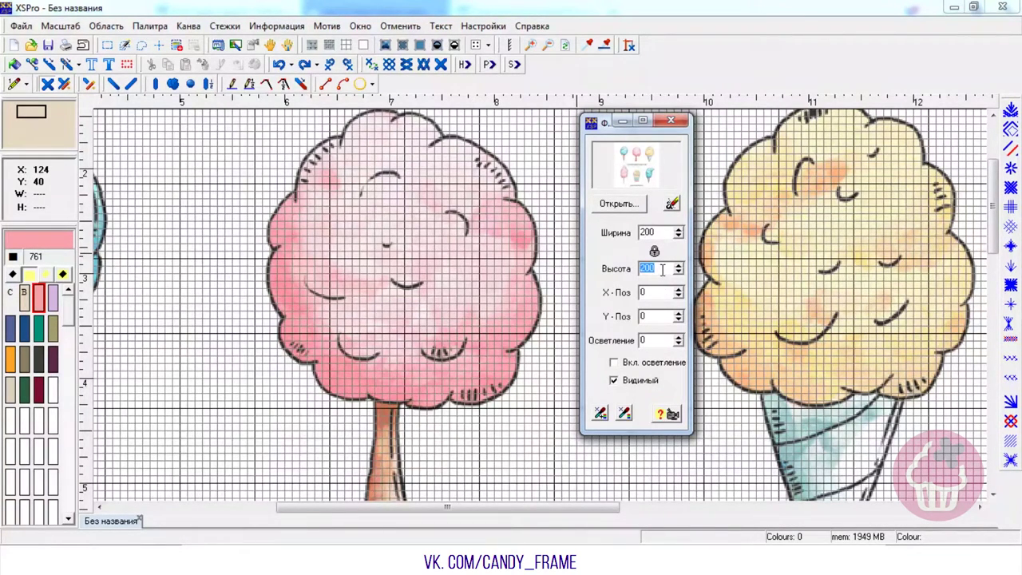
text(100)
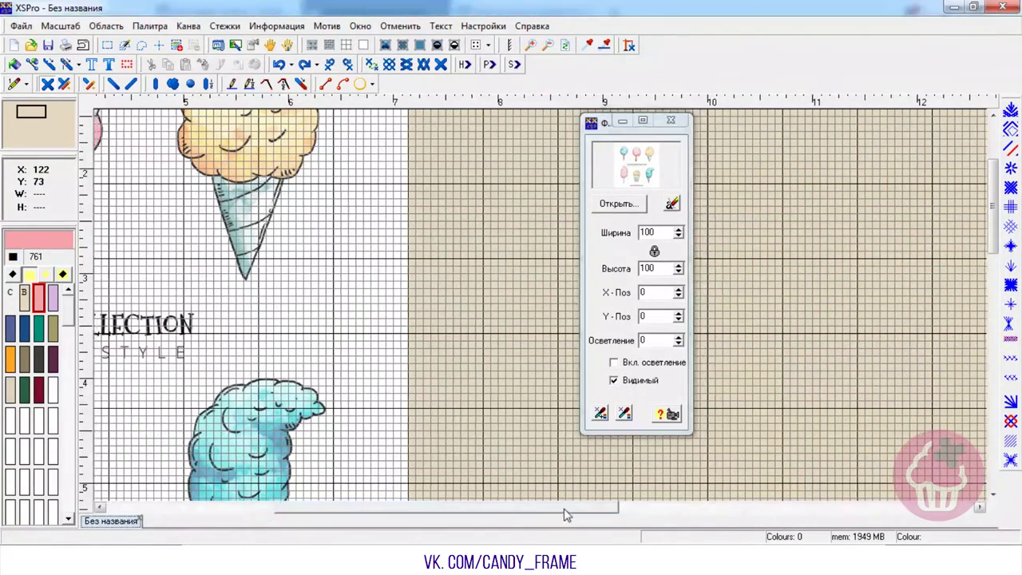
drag(566, 512, 402, 519)
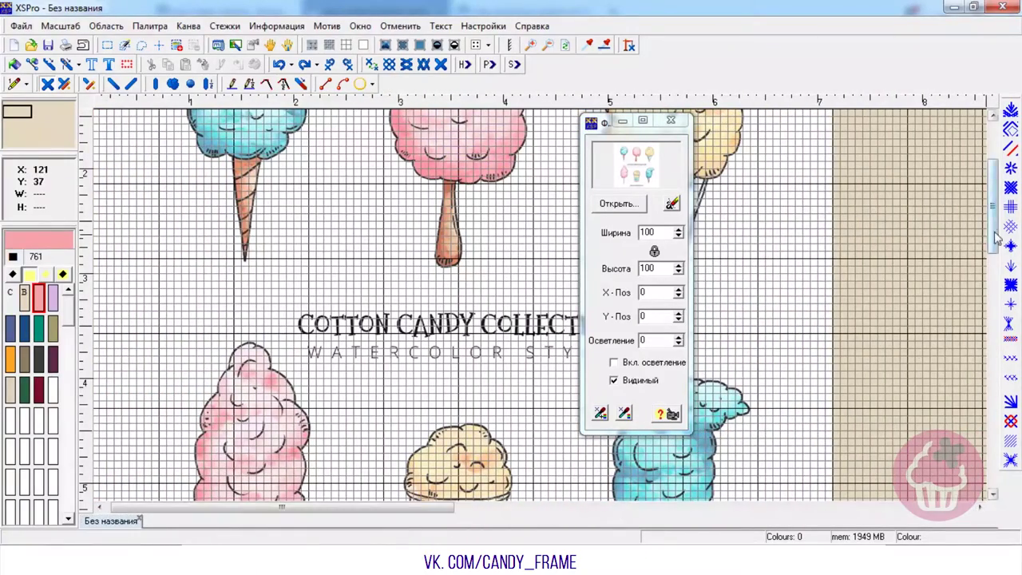
drag(994, 230, 995, 202)
Examine the resized cotton candies at closer zoom to judge how their outlines and thin sticks fit the grid cells.
click(530, 46)
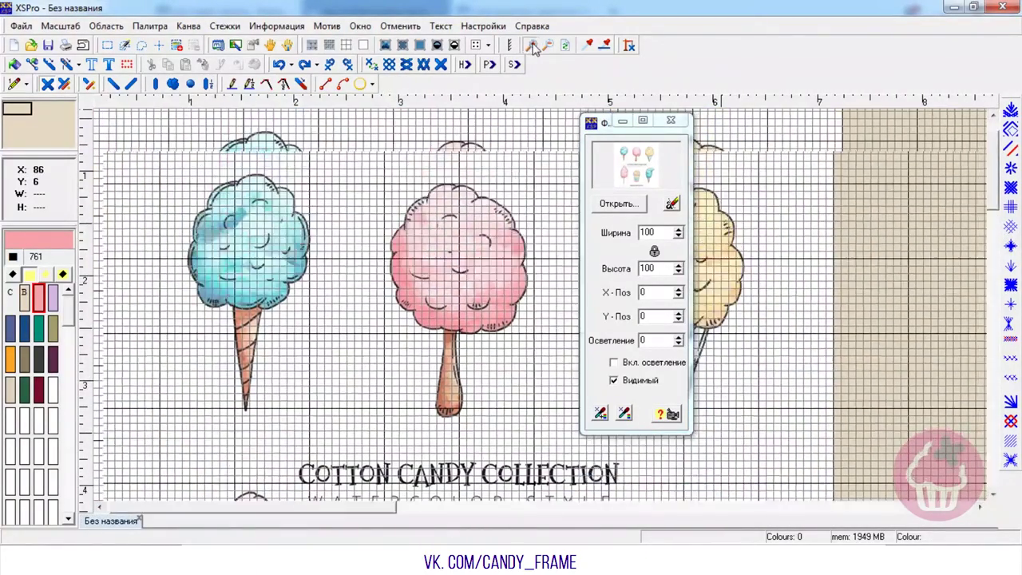
click(531, 45)
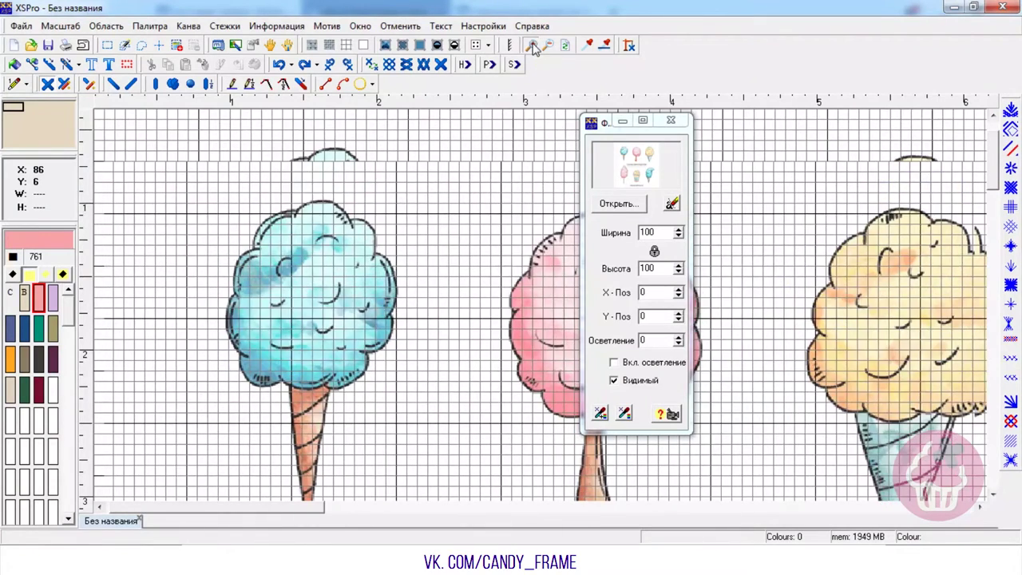
click(532, 45)
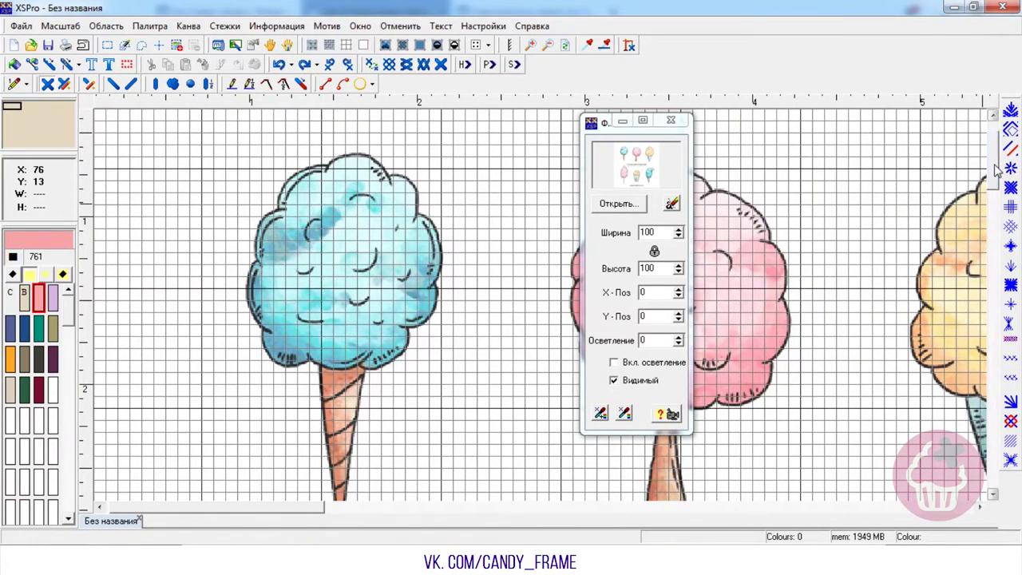
drag(996, 174, 997, 209)
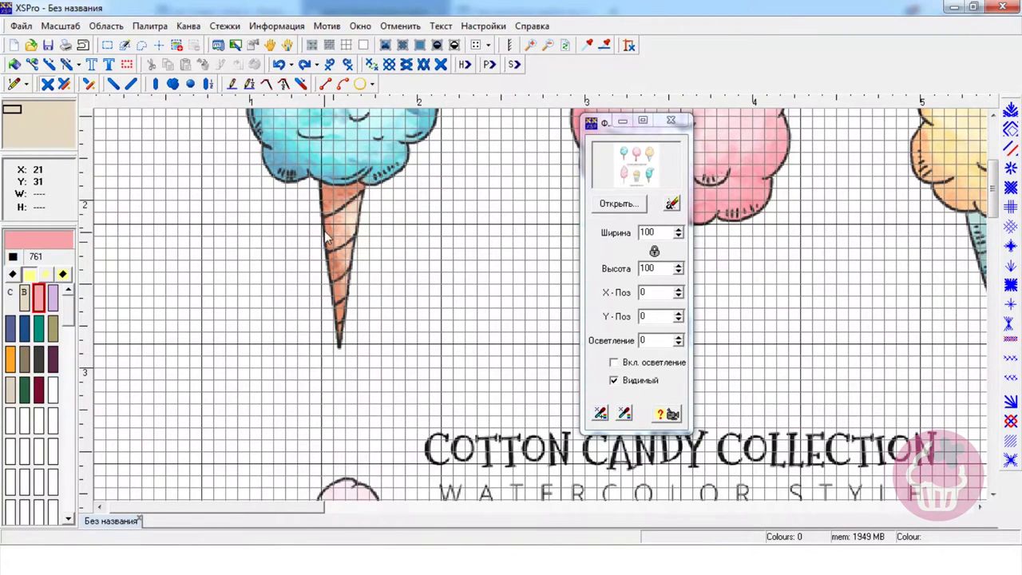
drag(328, 300, 330, 314)
key(ctrl+z)
scroll(996, 223, down, 3)
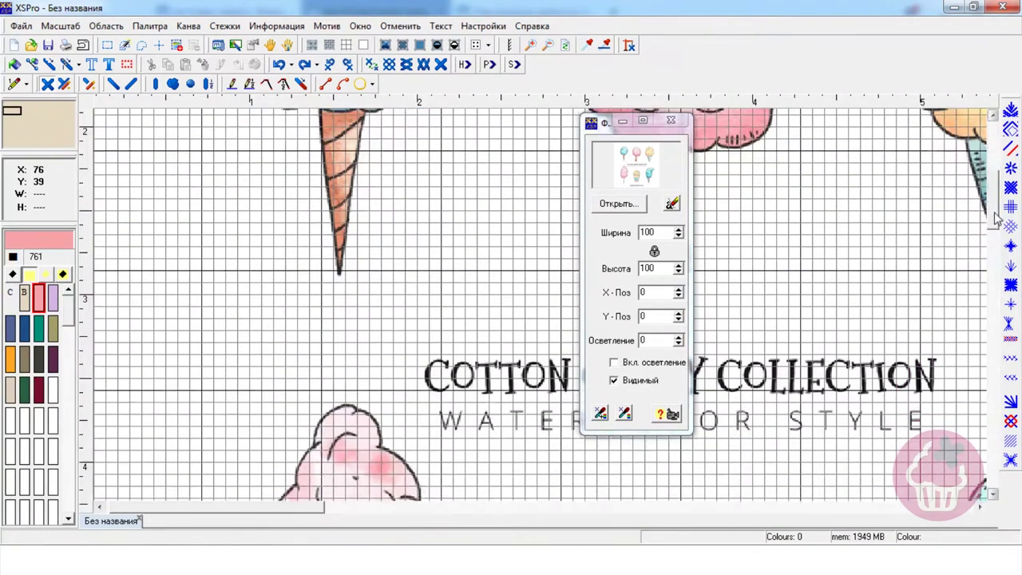
drag(997, 219, 1003, 193)
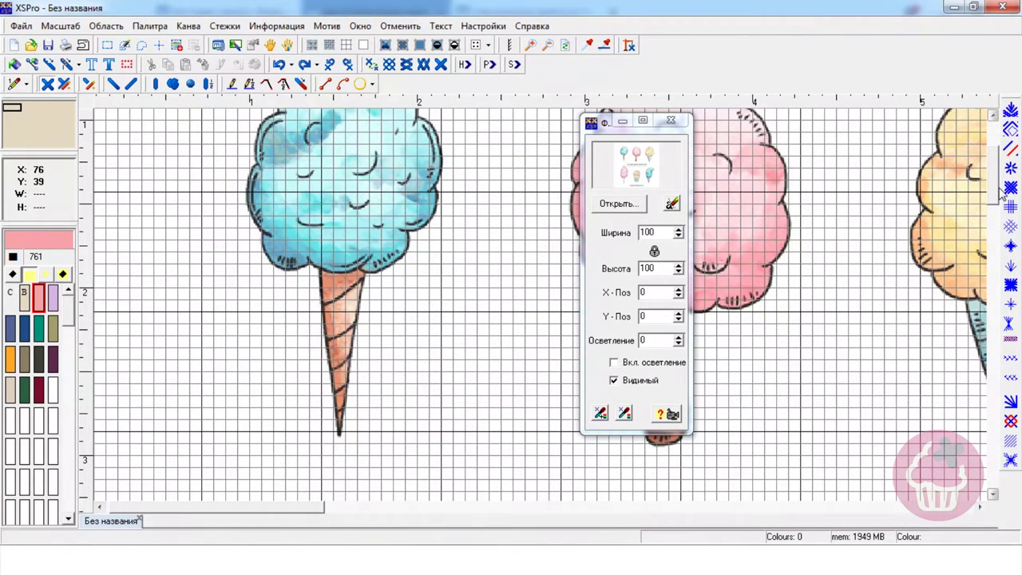
drag(1000, 196, 999, 268)
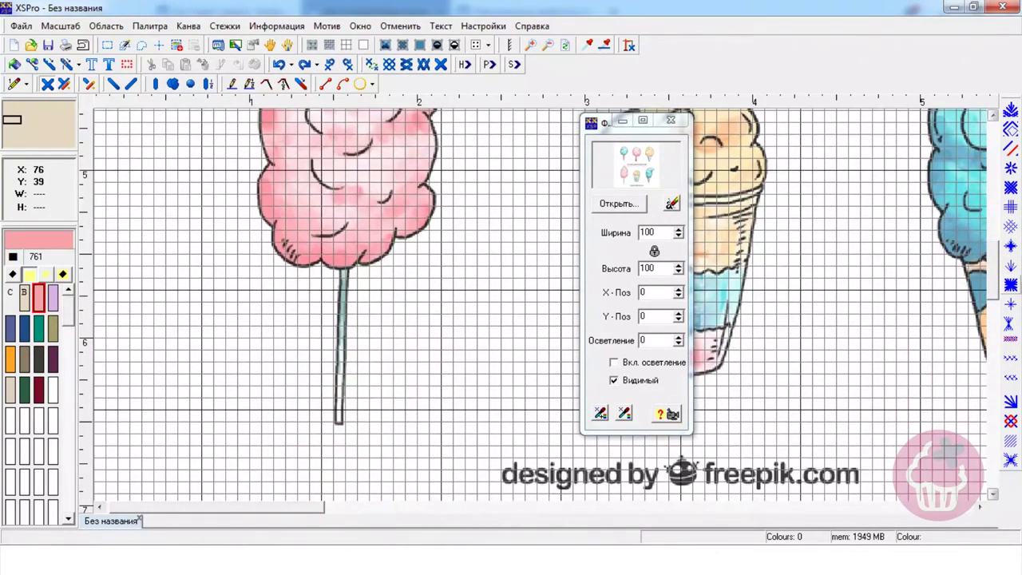
Minimise the background image settings window to inspect the lower row of cotton candies unobstructed.
click(621, 121)
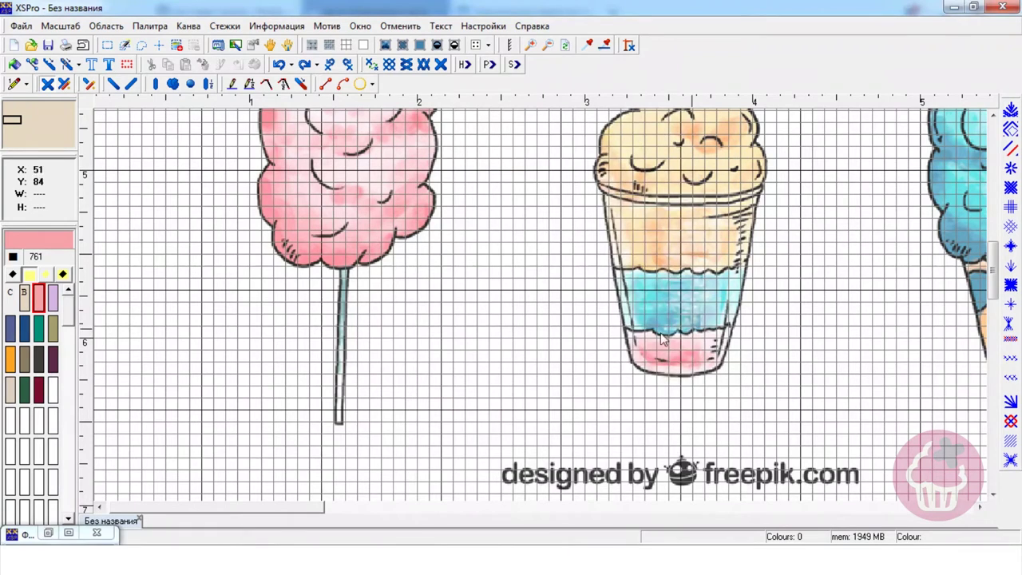
click(69, 533)
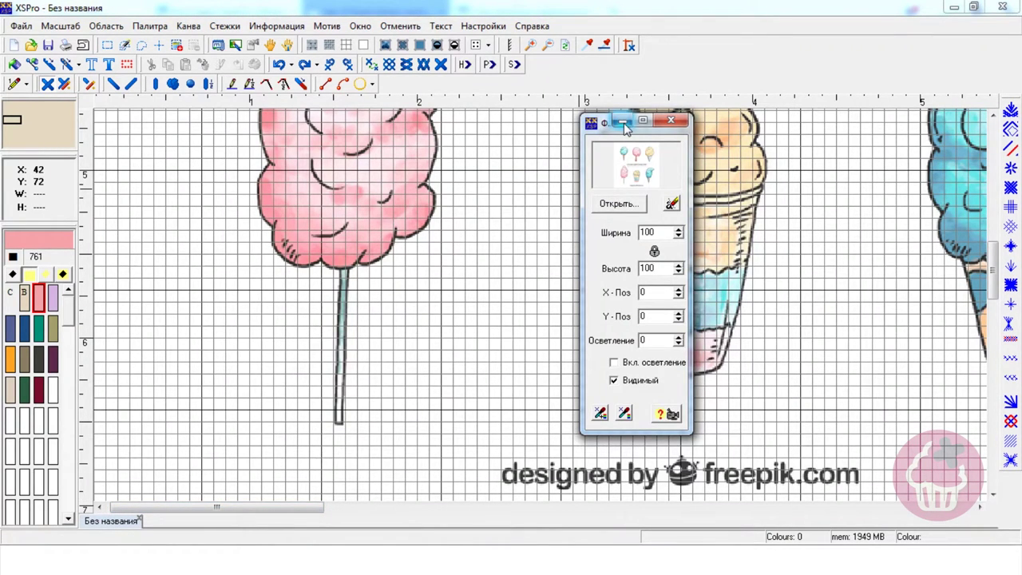
click(624, 122)
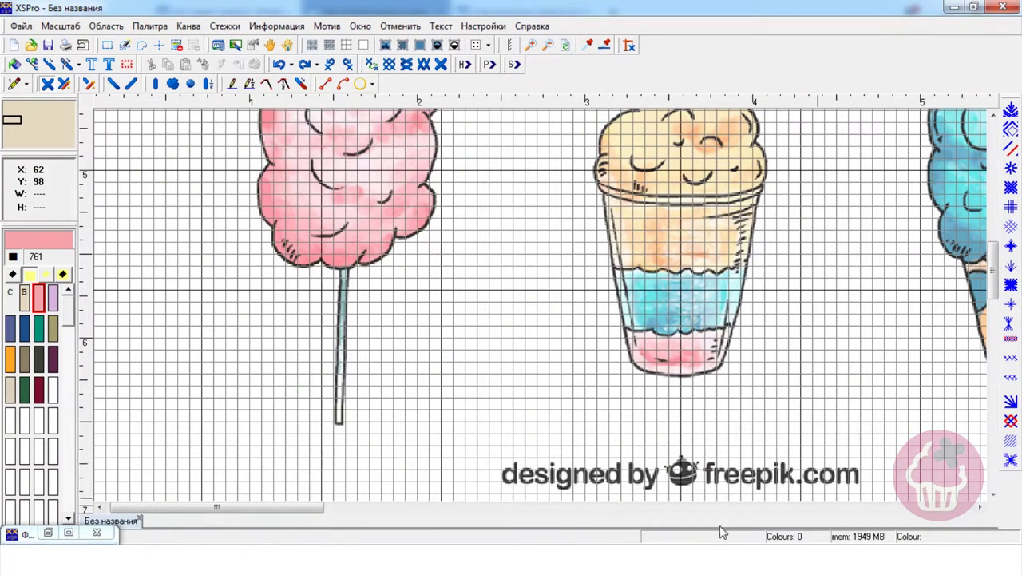
drag(251, 509, 325, 511)
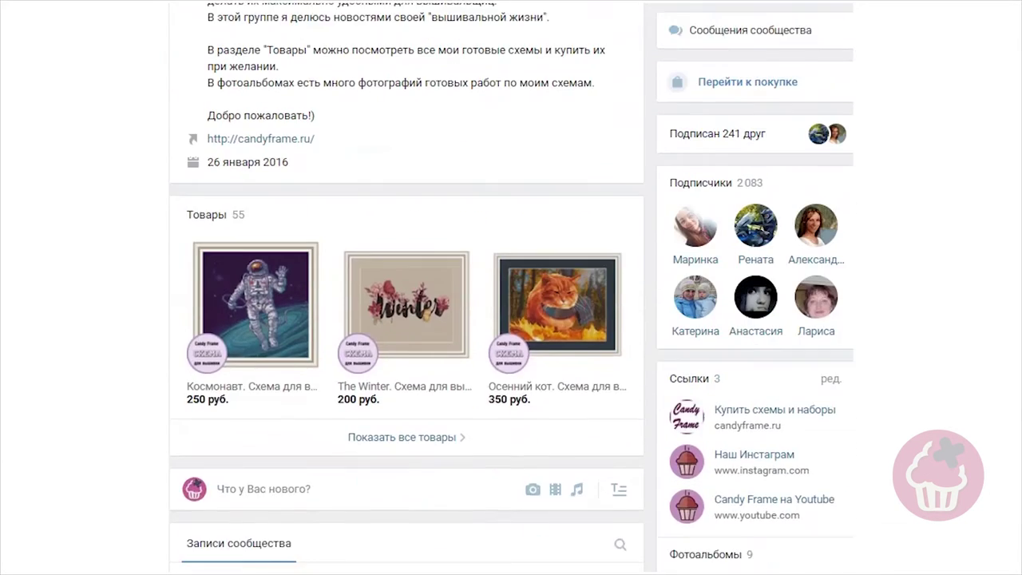
Switch to the Candy Frame community on VK and browse the patterns in its "Вышиваем для любимых" series.
scroll(511, 288, down, 1)
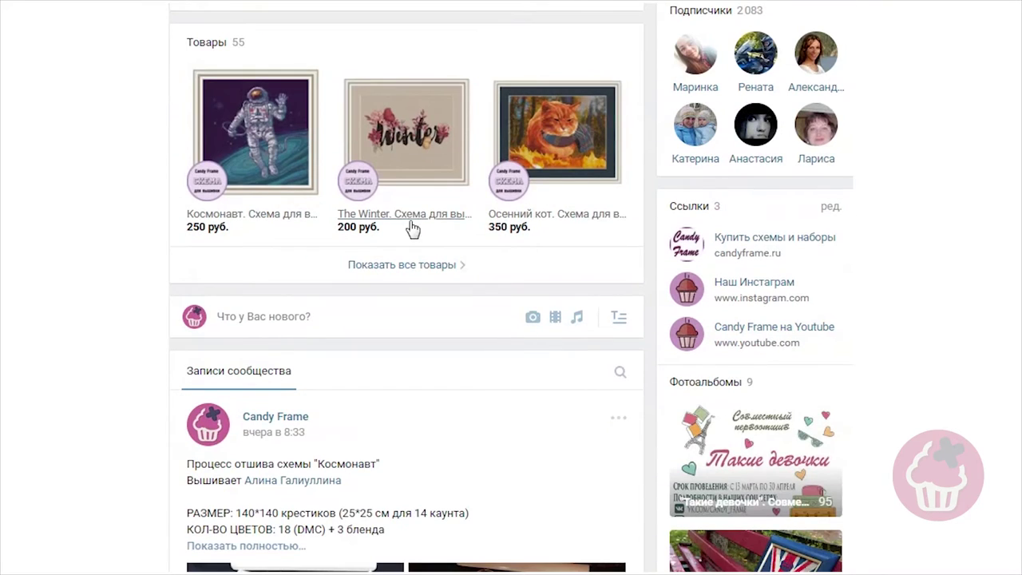
click(368, 272)
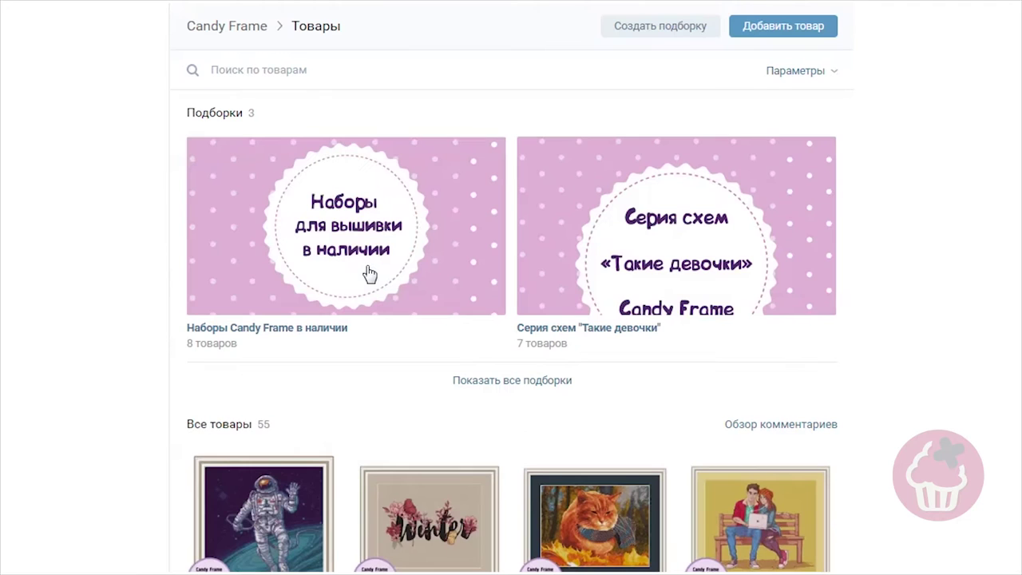
click(526, 382)
scroll(530, 386, down, 1)
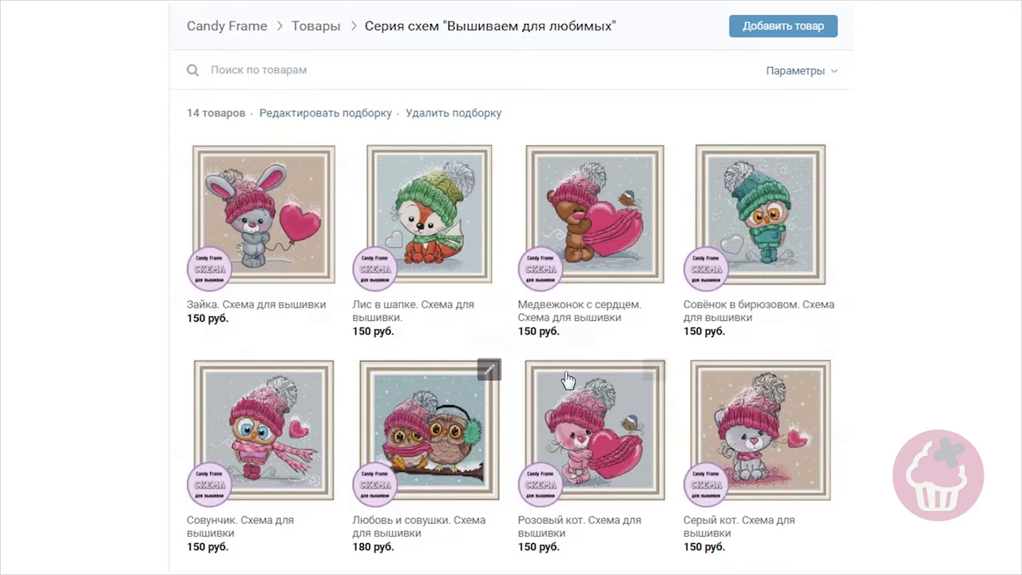
click(445, 370)
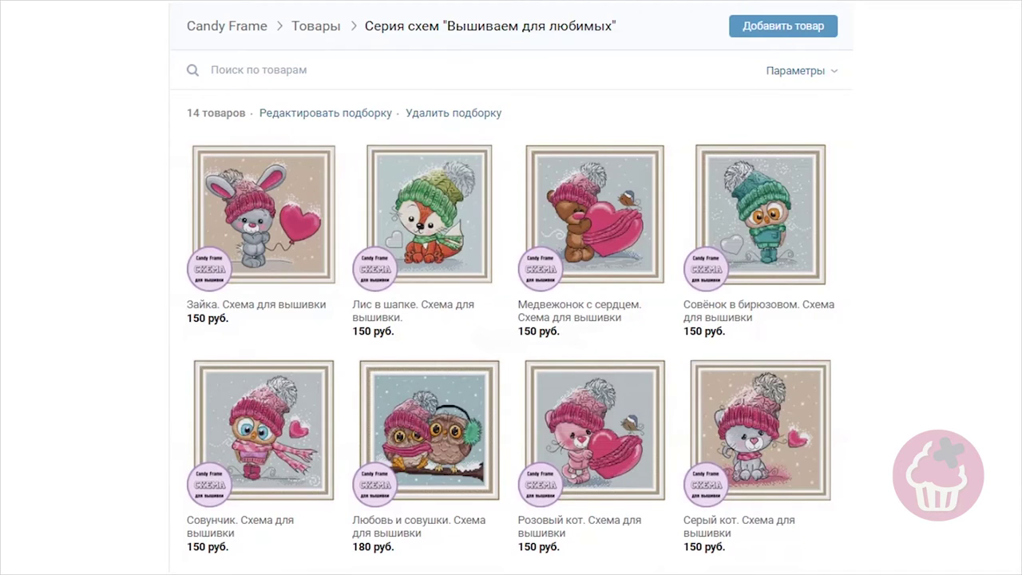
scroll(511, 319, down, 2)
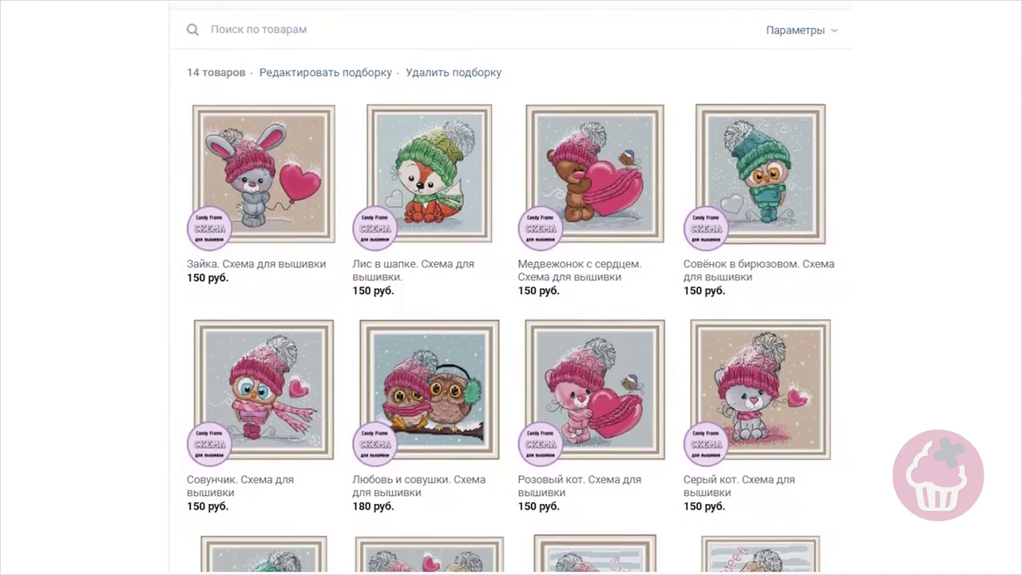
scroll(511, 287, down, 2)
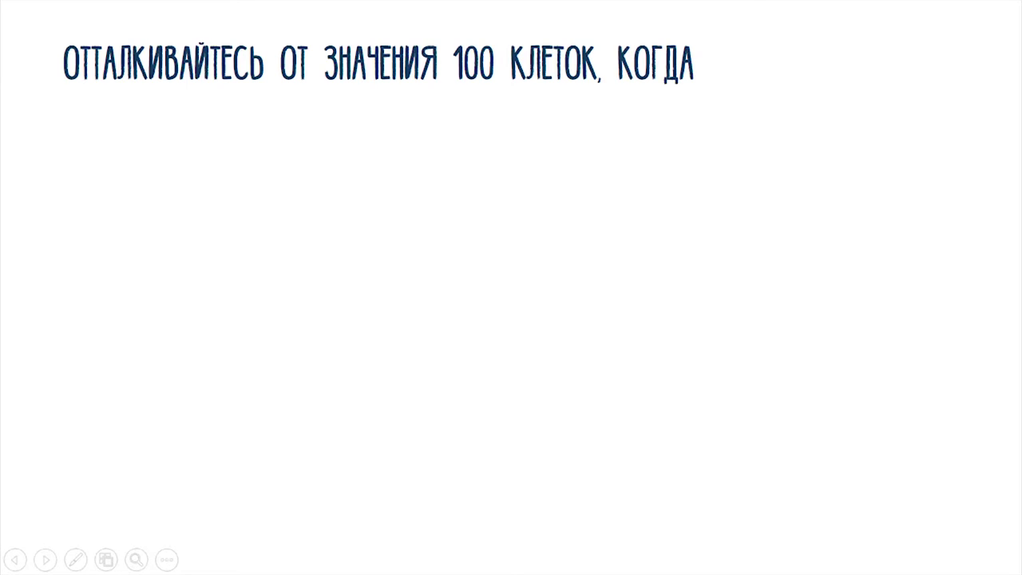
key(Right)
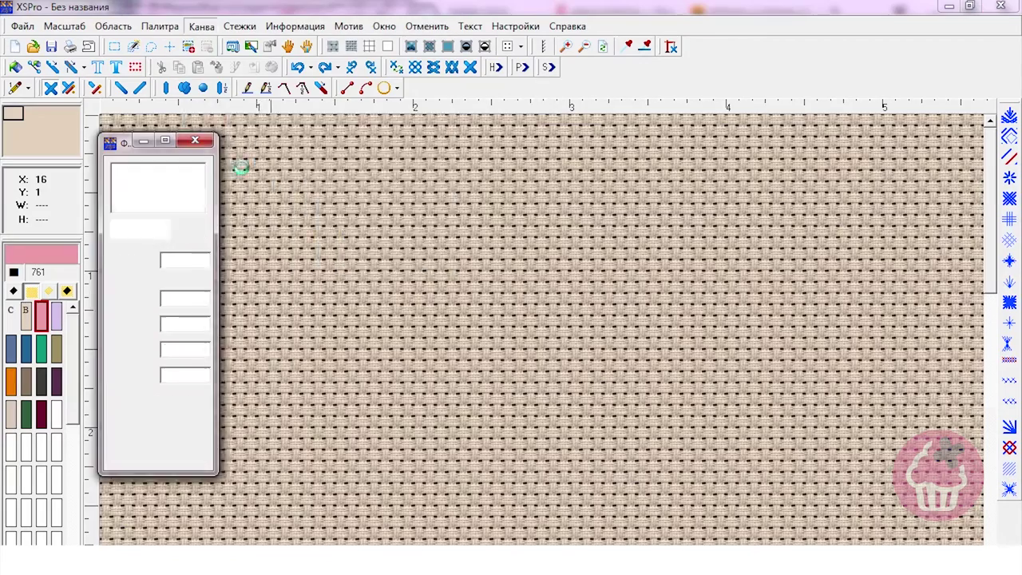
Browse for a background image in the "Исходные изображения" folder and show its files as regular icons ("Обычные значки").
click(140, 229)
click(516, 185)
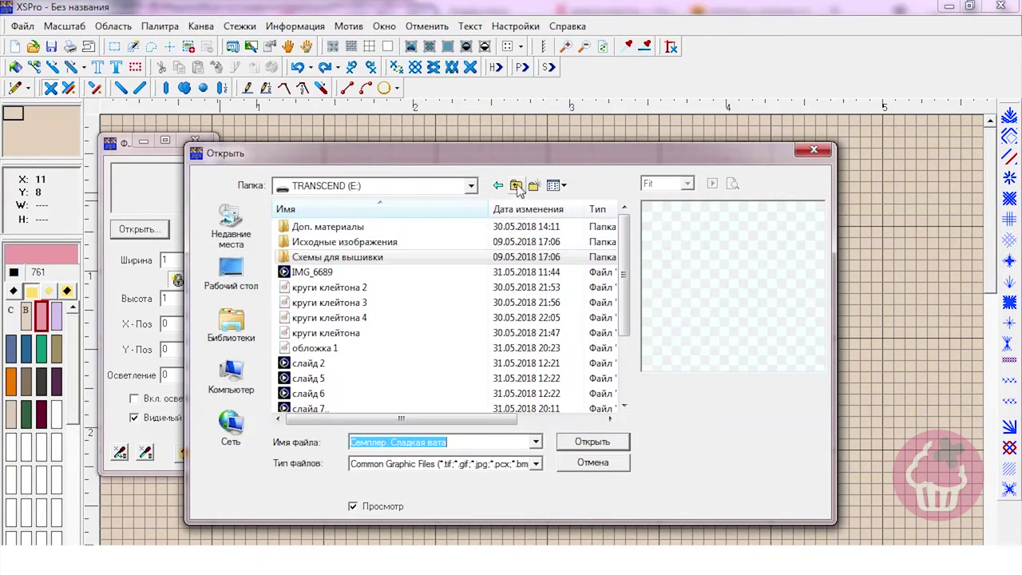
double_click(342, 229)
click(517, 188)
double_click(346, 242)
click(552, 189)
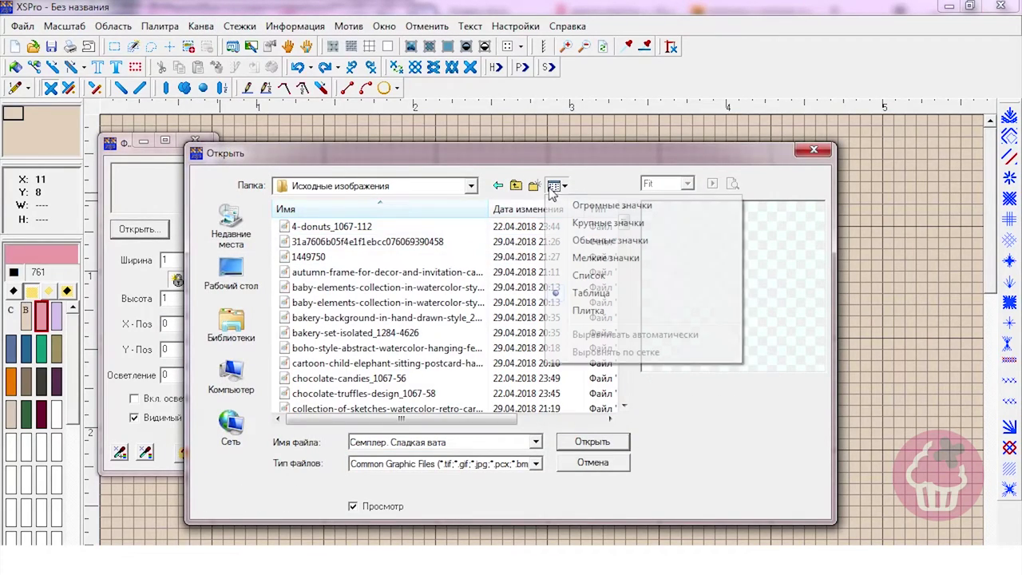
click(599, 241)
Load "cute-baby-squirrel-cartoon_7056-245" as the canvas background image.
scroll(628, 201, down, 5)
click(419, 287)
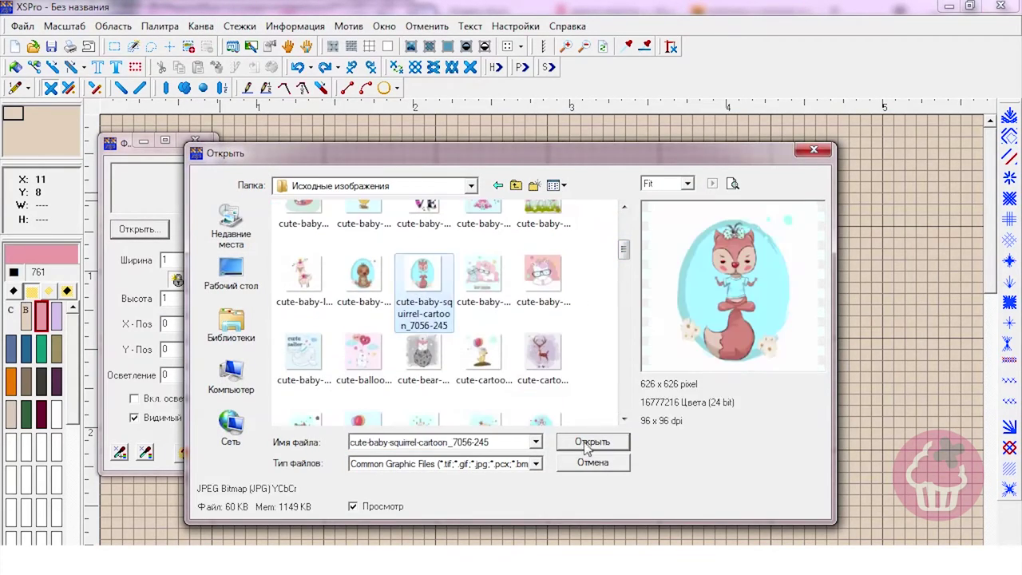
click(587, 446)
Reduce the squirrel background image to 100 by 100 with its proportions linked, watching the face details on the grid.
drag(368, 551, 575, 551)
drag(990, 246, 991, 386)
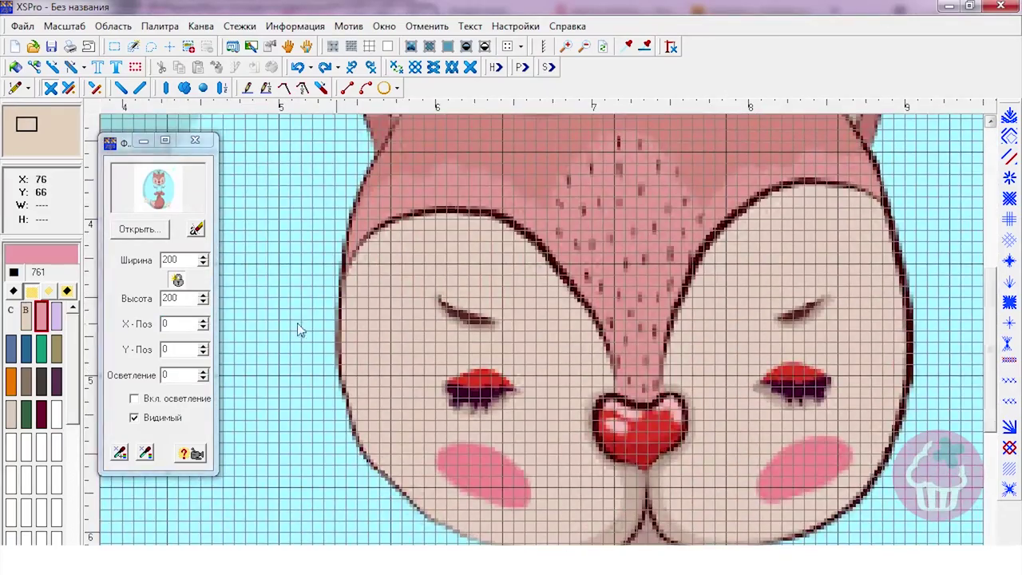
click(204, 301)
click(204, 302)
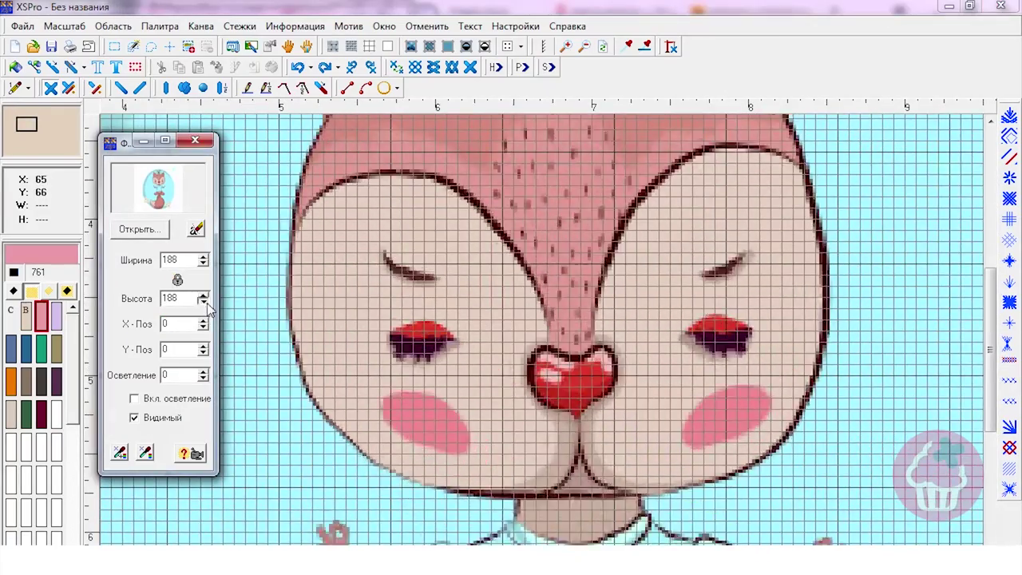
click(205, 302)
click(205, 302)
click(205, 302)
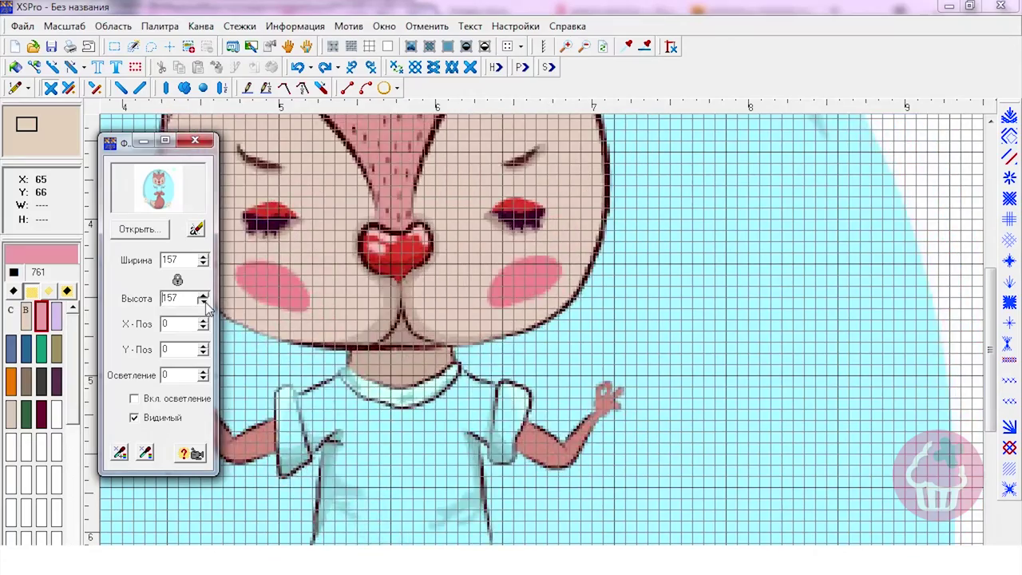
Bring the squirrel's head into view and reduce the background image further to 90 by 90.
drag(406, 551, 331, 551)
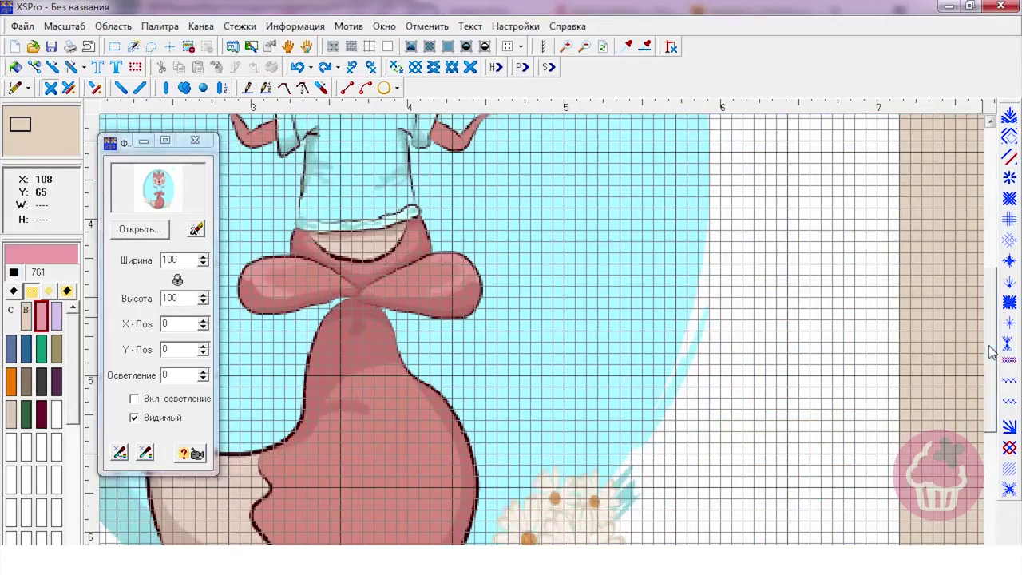
drag(992, 352, 975, 252)
drag(482, 551, 432, 551)
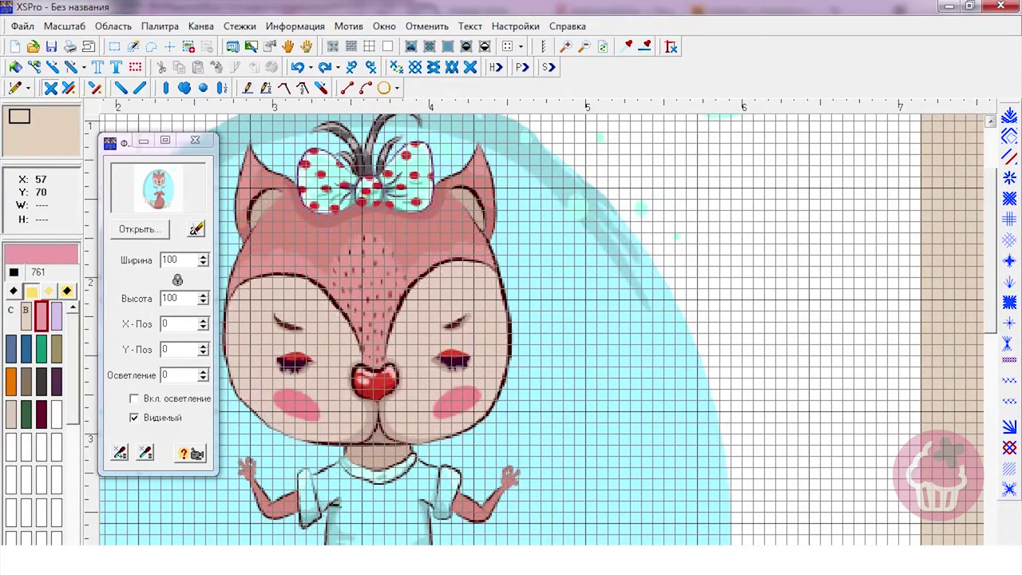
click(204, 303)
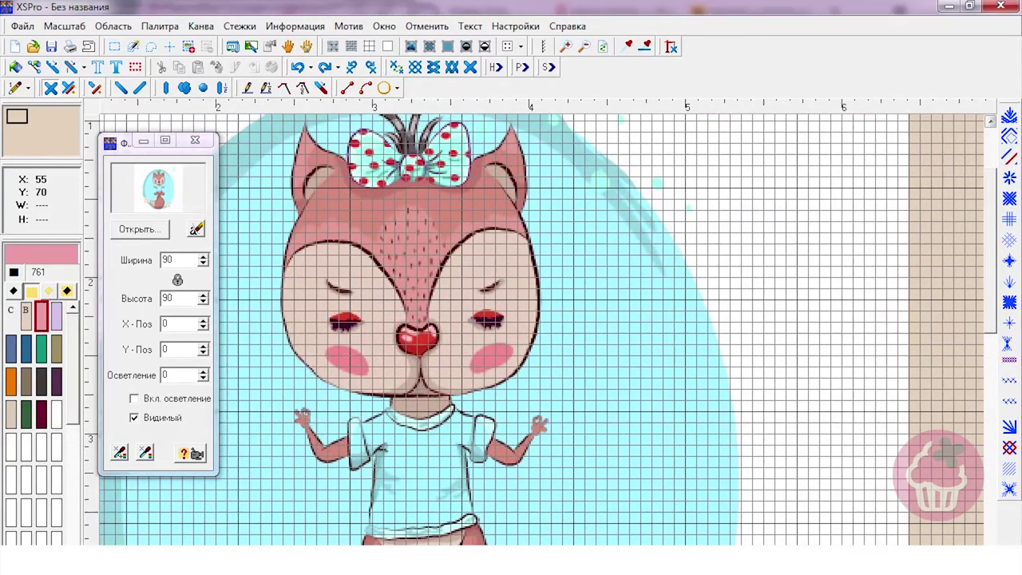
Draw a backstitch line in orange colour 742 along the upper edge of the squirrel's light face patch.
click(566, 46)
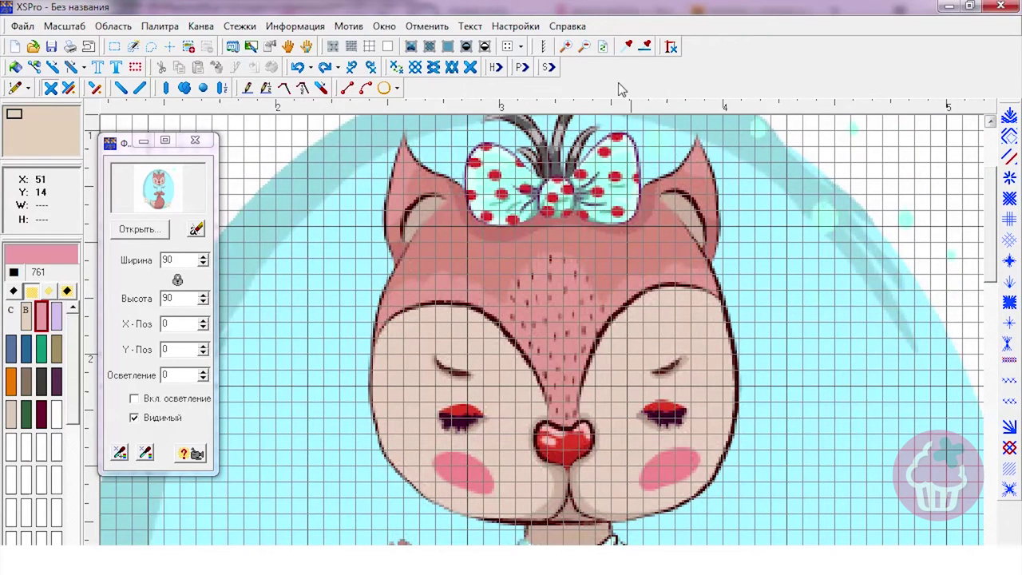
click(247, 88)
click(12, 381)
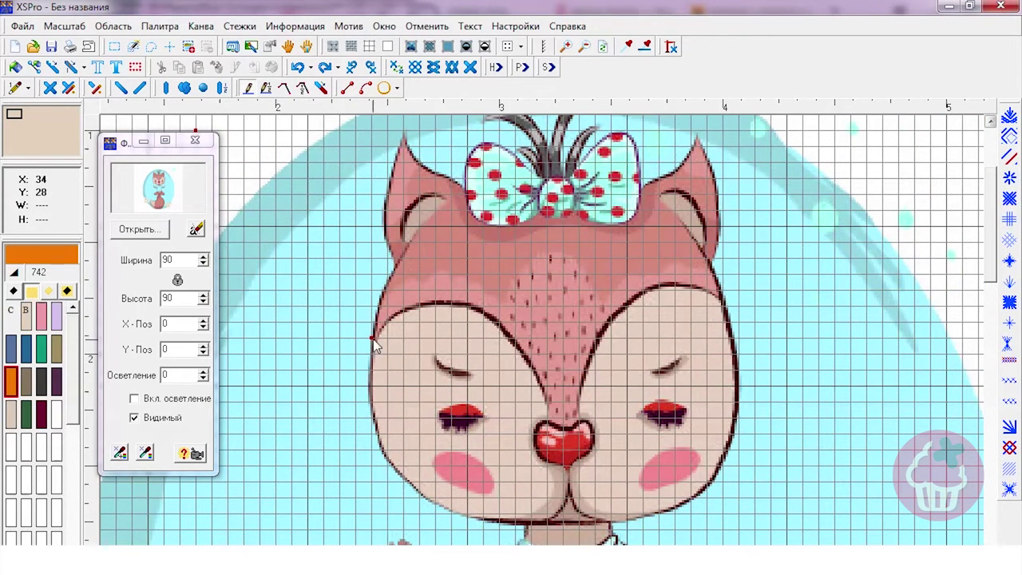
drag(372, 338, 422, 306)
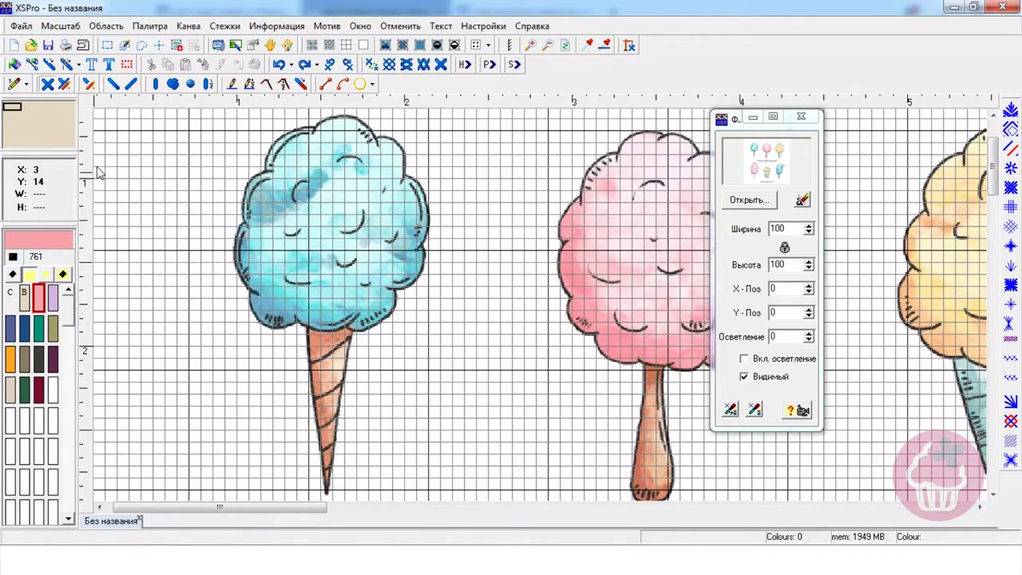
Delete all unused colours from the palette of the cotton candy pattern.
click(170, 29)
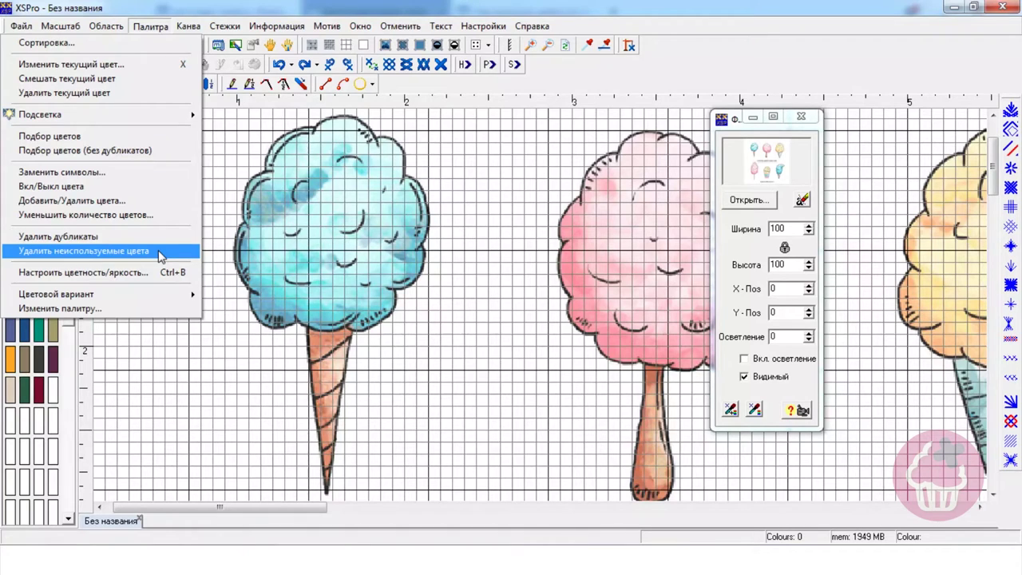
click(160, 254)
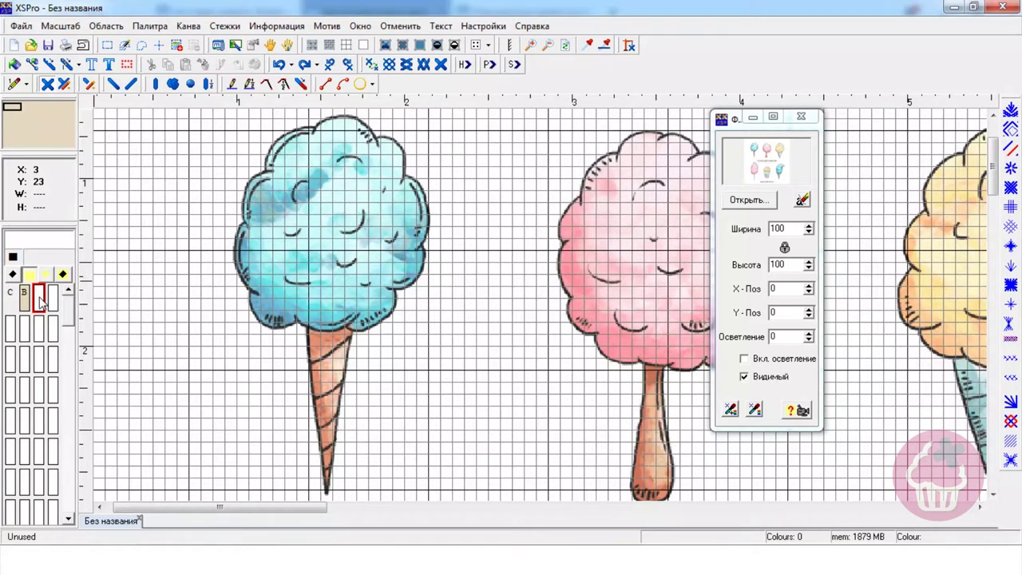
Assign DMC 310 Black to the first empty palette slot.
double_click(40, 299)
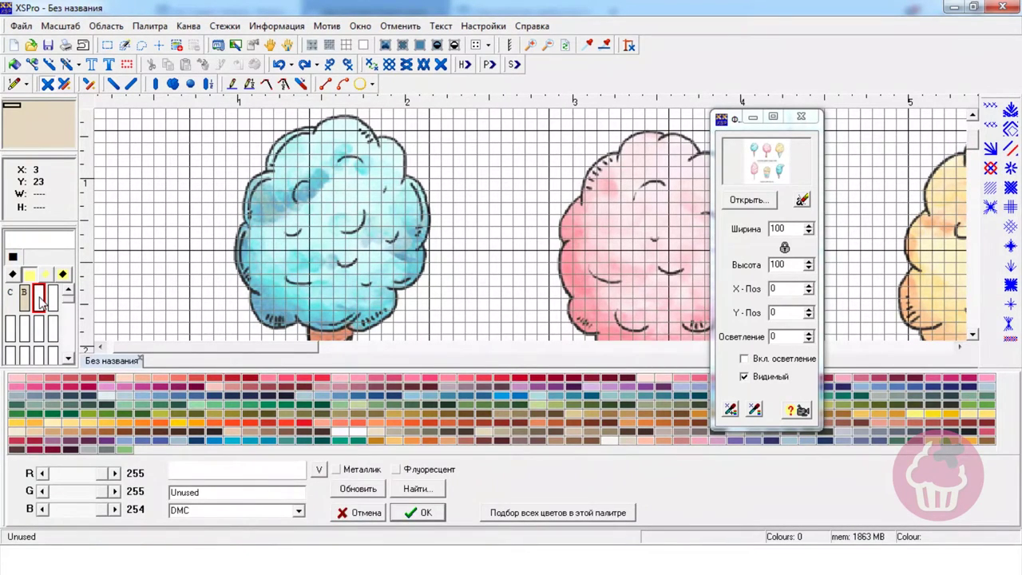
click(969, 435)
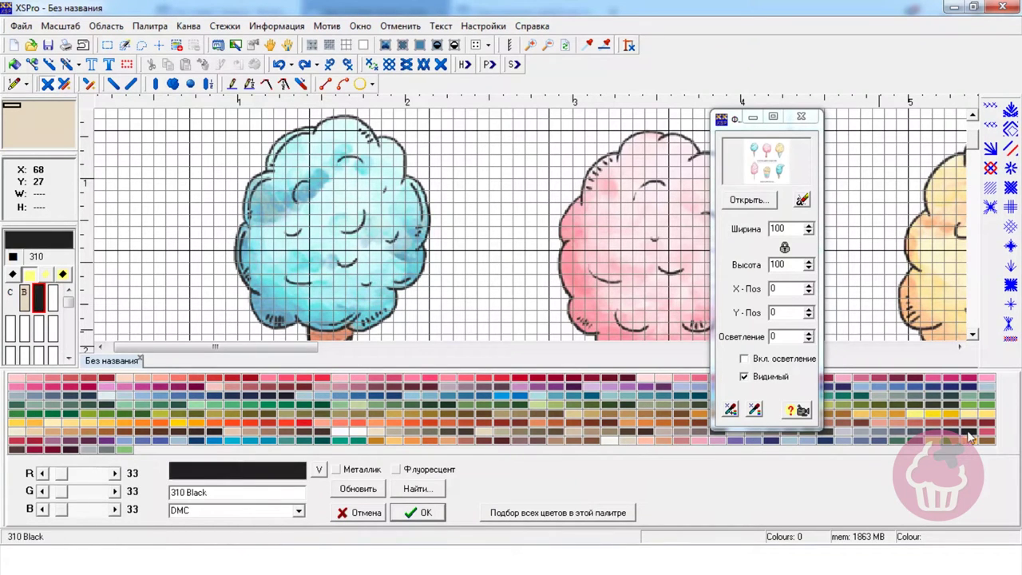
click(426, 513)
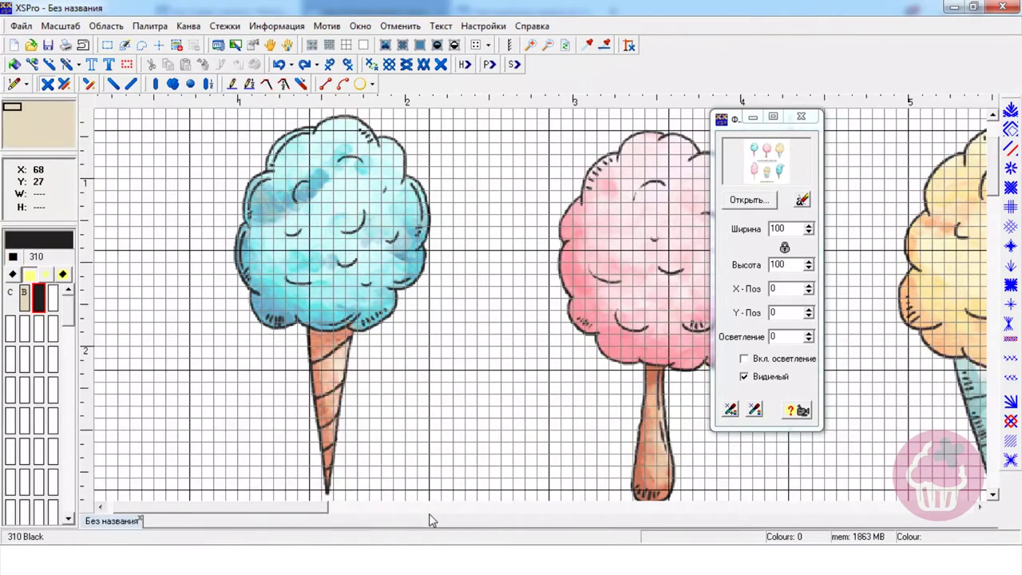
Backstitch the right and lower edges of the blue cotton candy in black, from its right side lobes to above the cone.
click(234, 89)
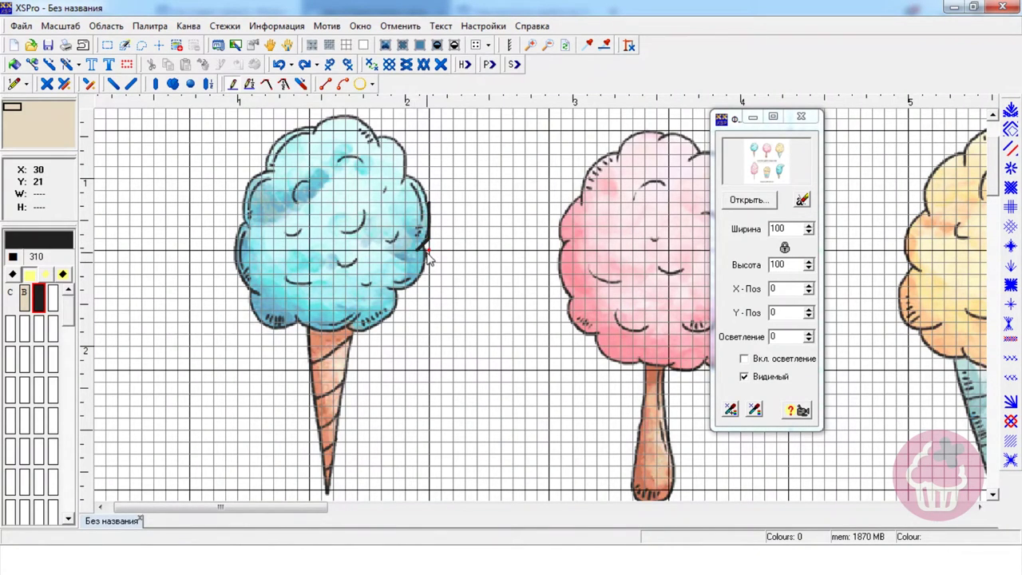
drag(428, 274, 418, 286)
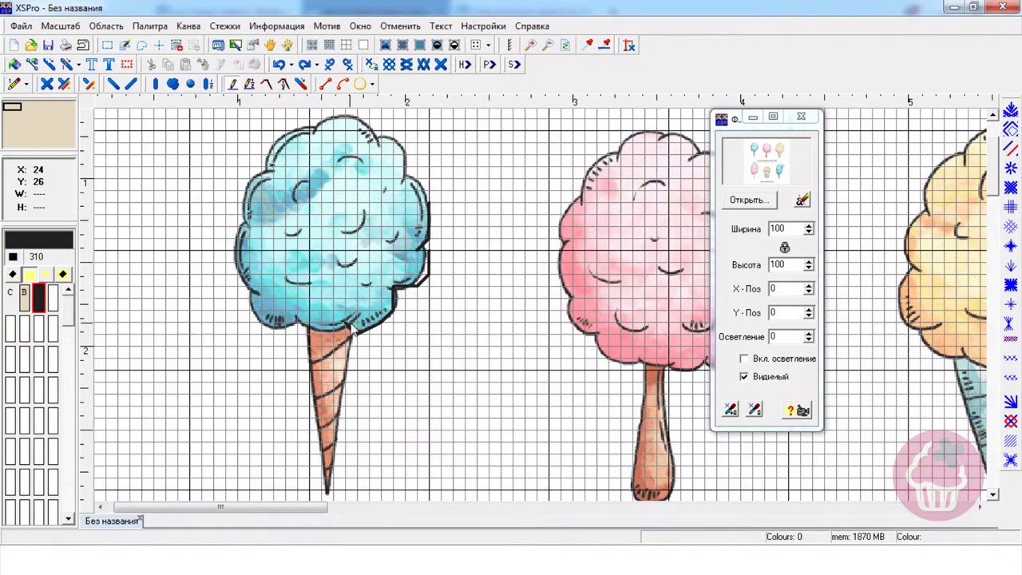
click(298, 320)
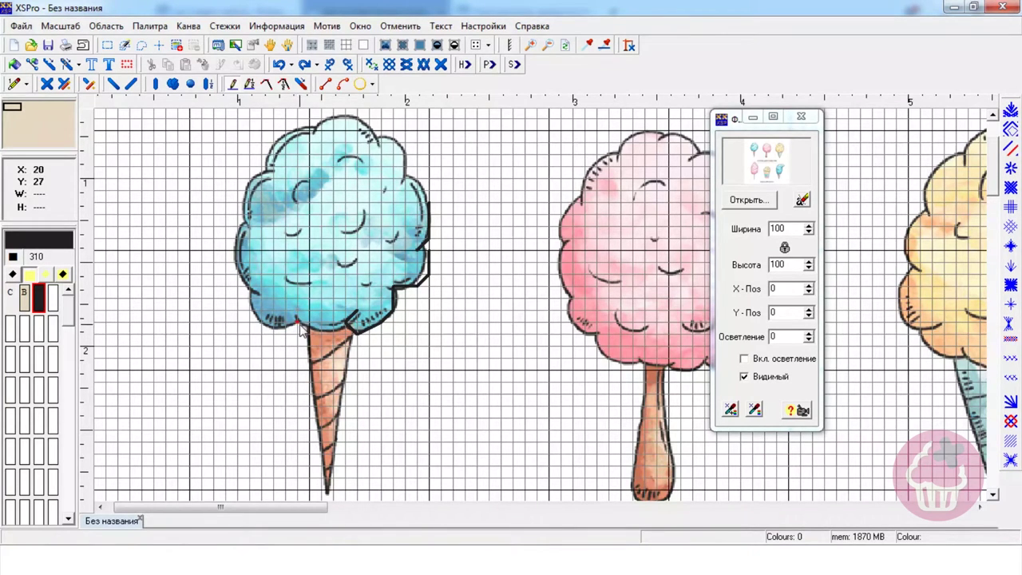
click(345, 335)
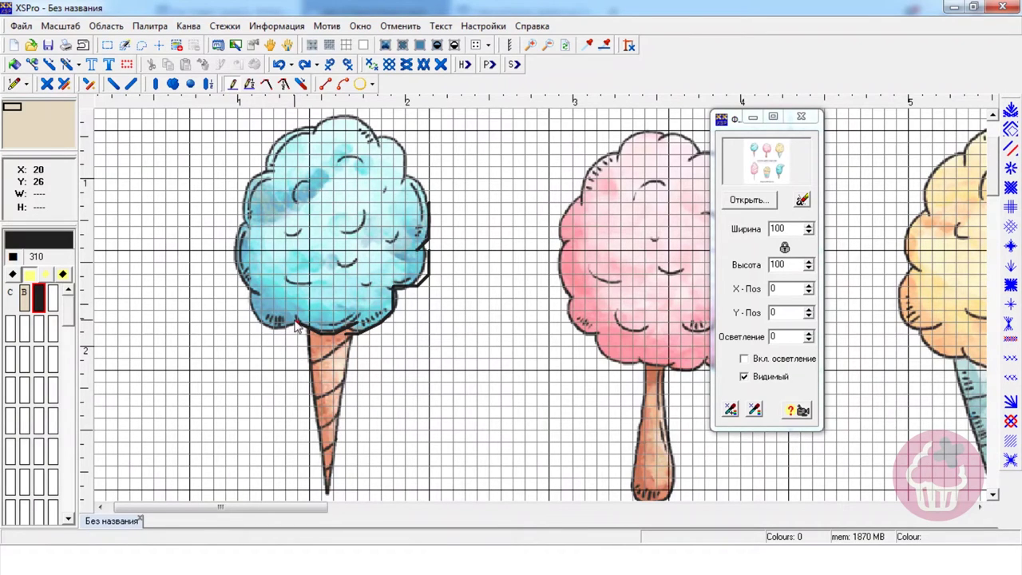
Try backstitching the outline of the blue cotton candy's lower-left lobe, and erase those stitches.
click(250, 311)
drag(270, 334, 253, 328)
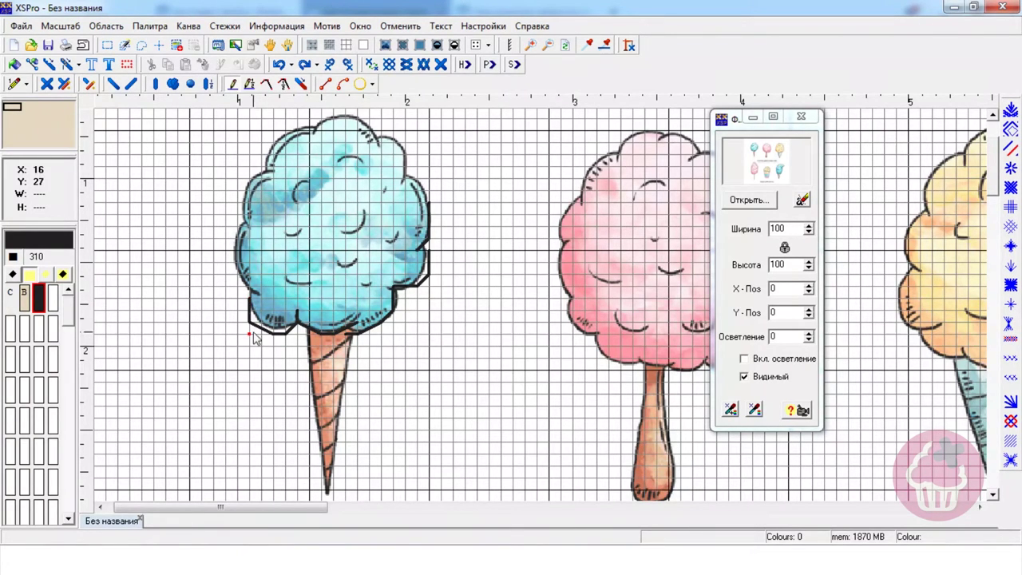
right_click(249, 310)
right_click(250, 323)
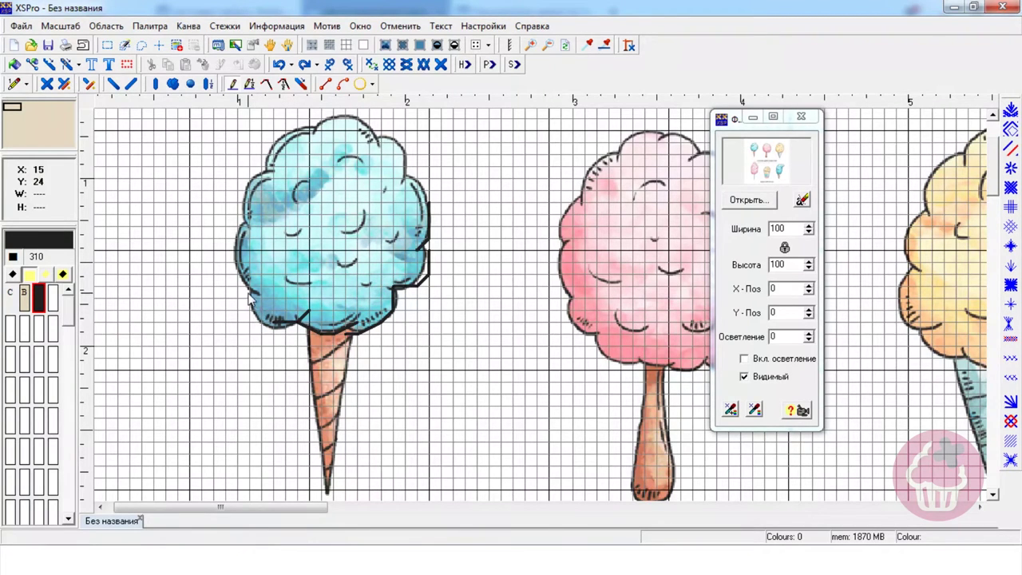
Backstitch the upper outline of the blue cotton candy in black, following its top and upper-right lobes.
drag(249, 289, 261, 323)
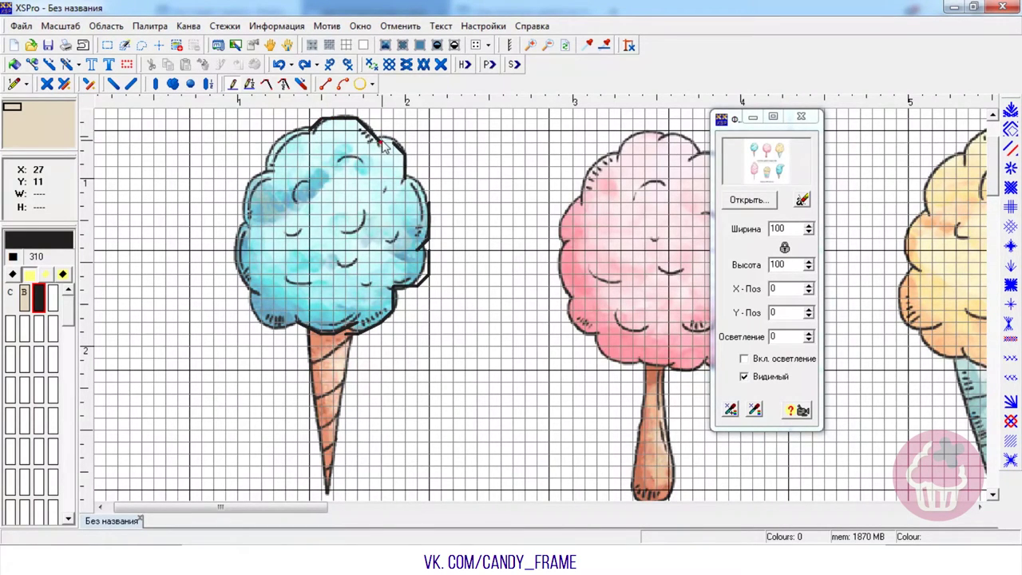
click(381, 151)
click(388, 142)
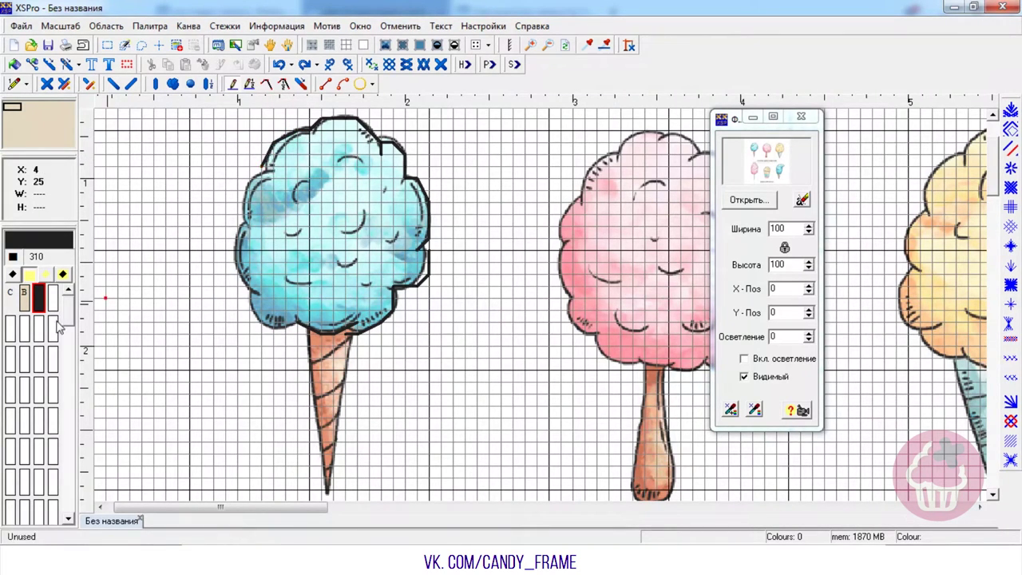
Change the black palette colour to DMC 972 Curry yellow so the backstitching contrasts with the background image.
double_click(40, 298)
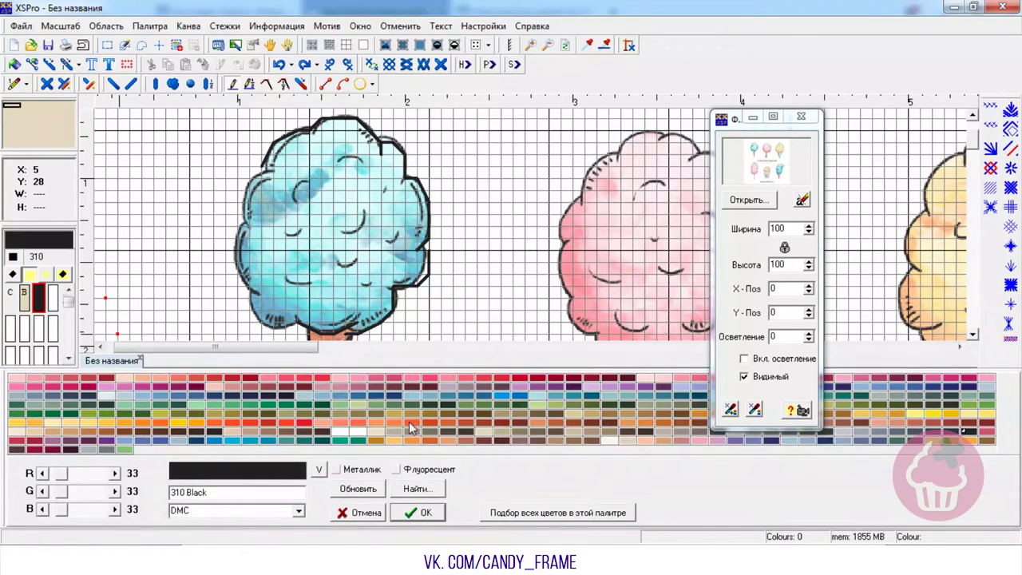
click(202, 424)
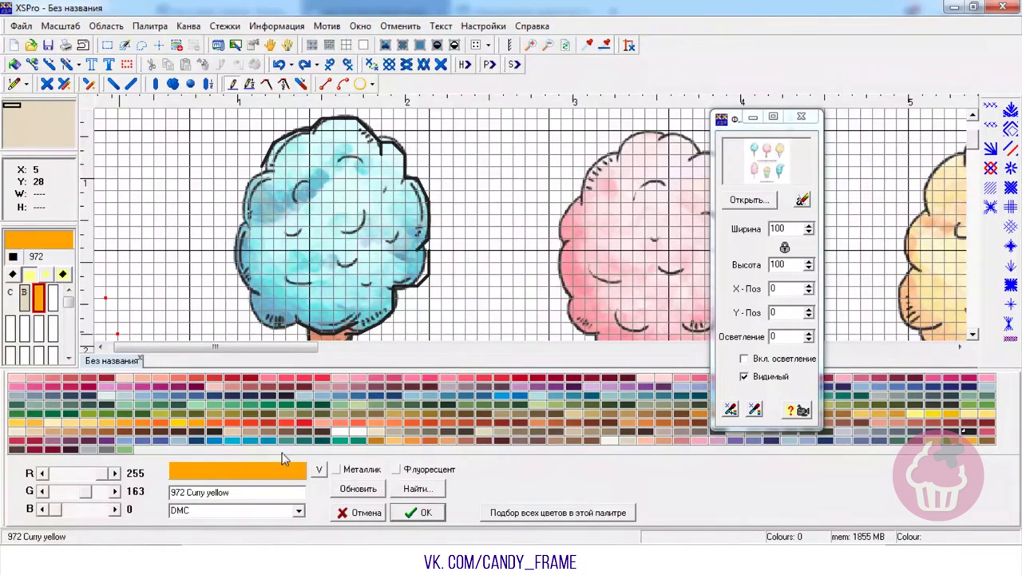
click(426, 513)
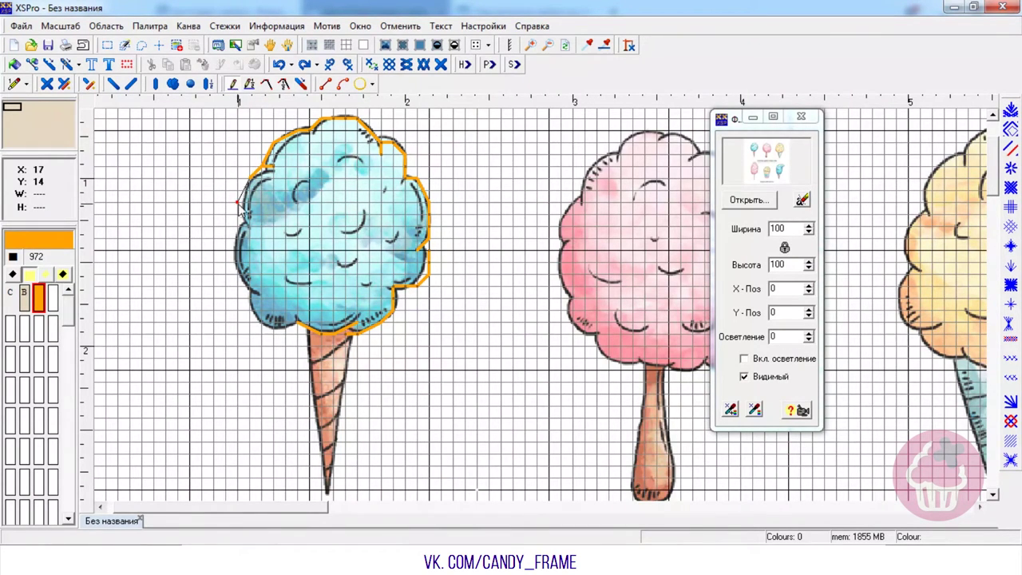
Backstitch the left side and lower-left lobe of the blue cotton candy in colour 972, closing its outline above the cone.
click(263, 165)
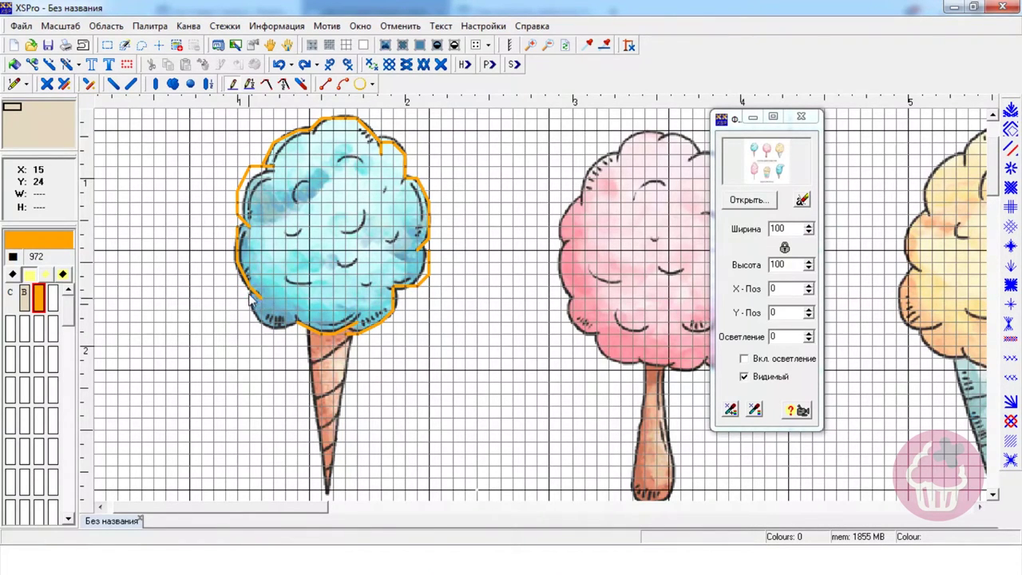
click(261, 324)
click(284, 324)
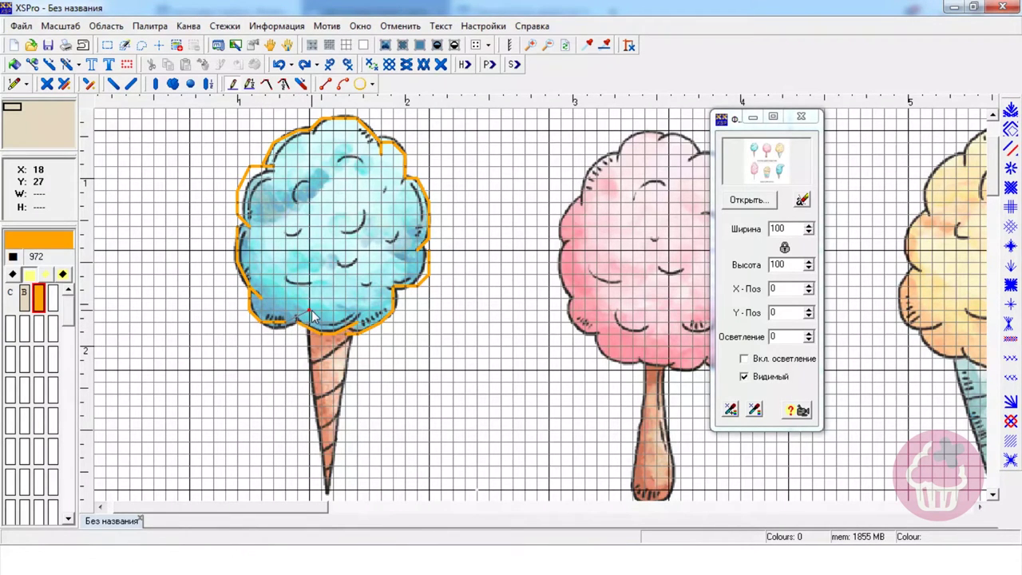
click(311, 311)
Backstitch the short curls inside the blue cotton candy in colour 972.
mouse_move(292, 238)
mouse_down()
mouse_move(308, 229)
mouse_move(360, 237)
mouse_move(366, 214)
mouse_up()
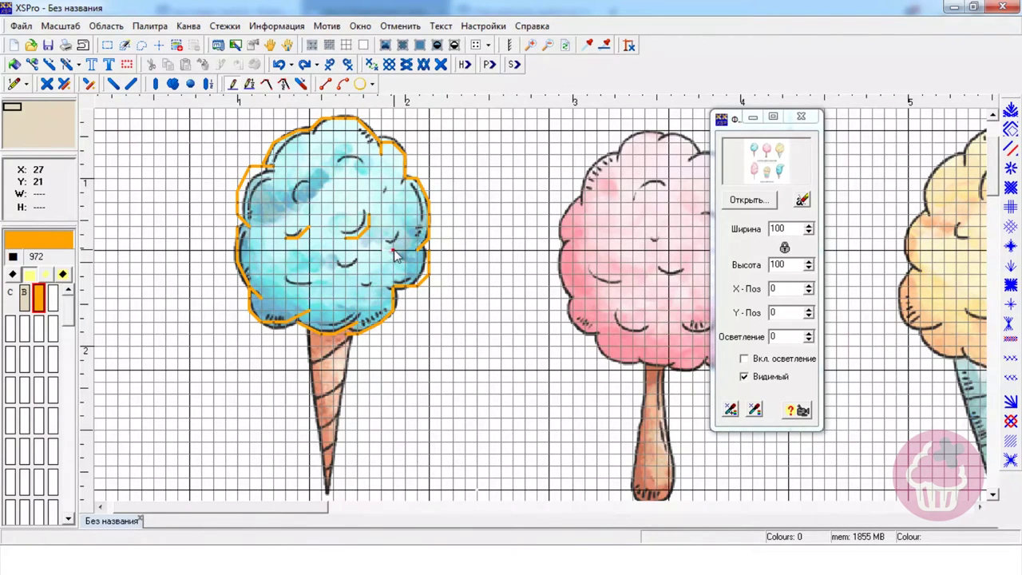
drag(383, 250, 405, 240)
drag(334, 263, 354, 273)
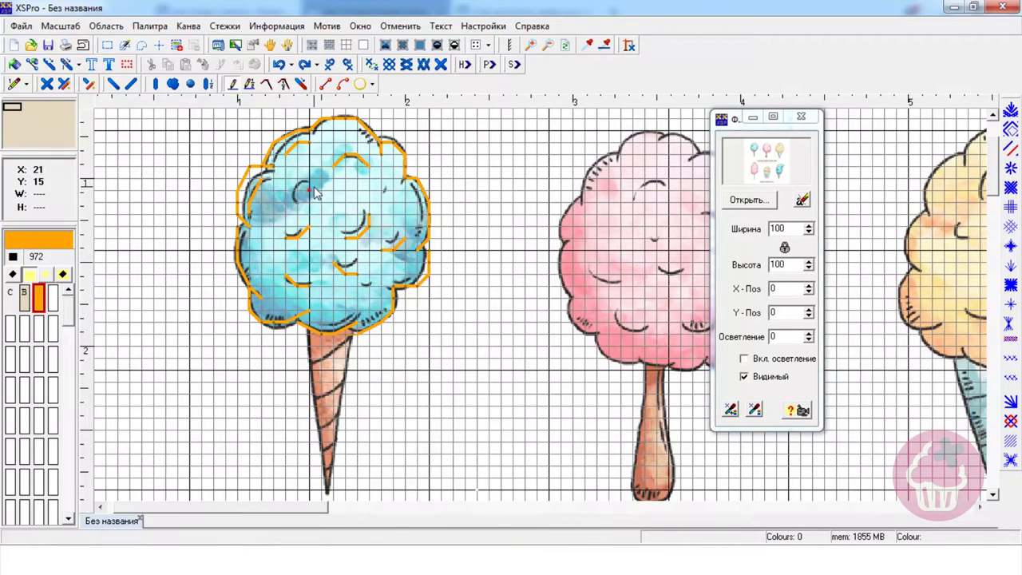
drag(296, 179, 285, 201)
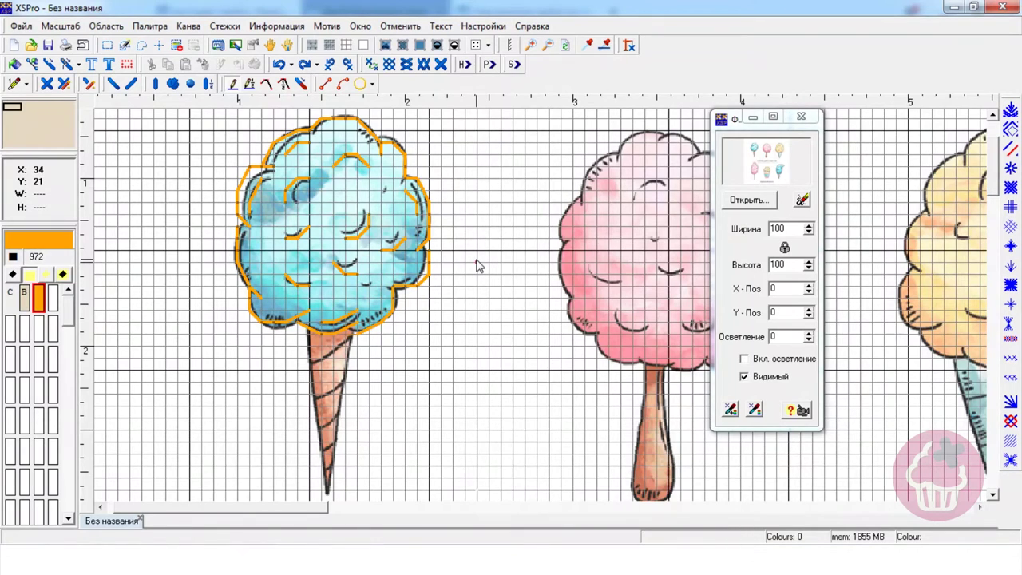
Backstitch both sides of the cone under the blue cotton candy down to its tip, and refresh the pattern.
scroll(478, 266, down, 3)
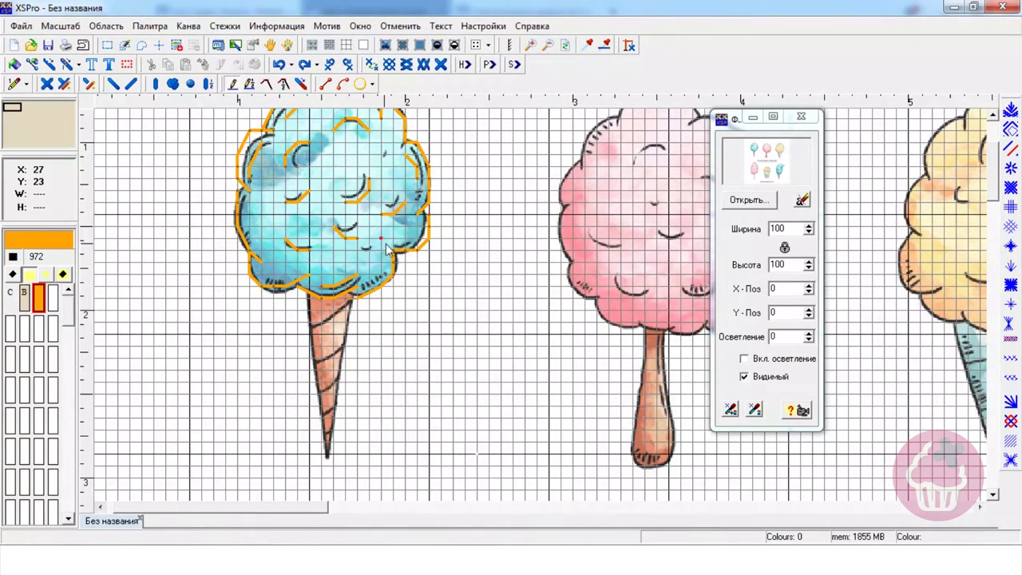
scroll(390, 249, down, 3)
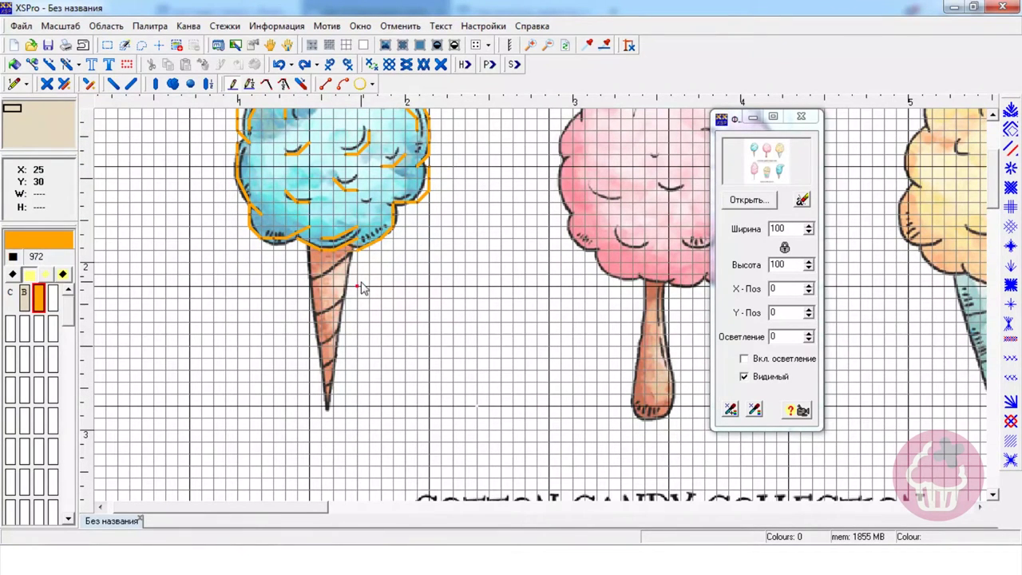
scroll(992, 197, up, 2)
scroll(993, 197, up, 3)
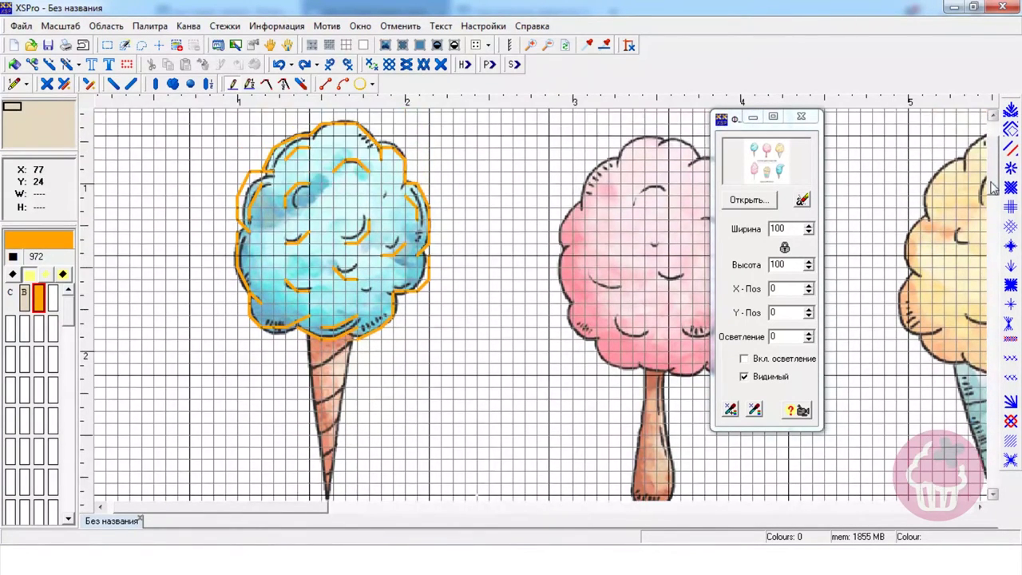
scroll(992, 189, up, 2)
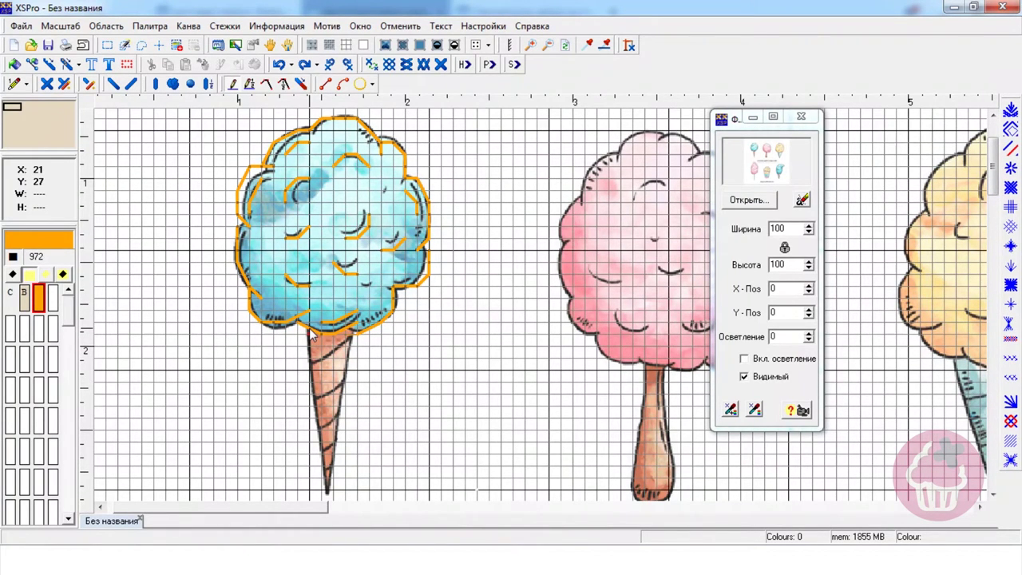
drag(311, 339, 330, 495)
drag(332, 499, 330, 494)
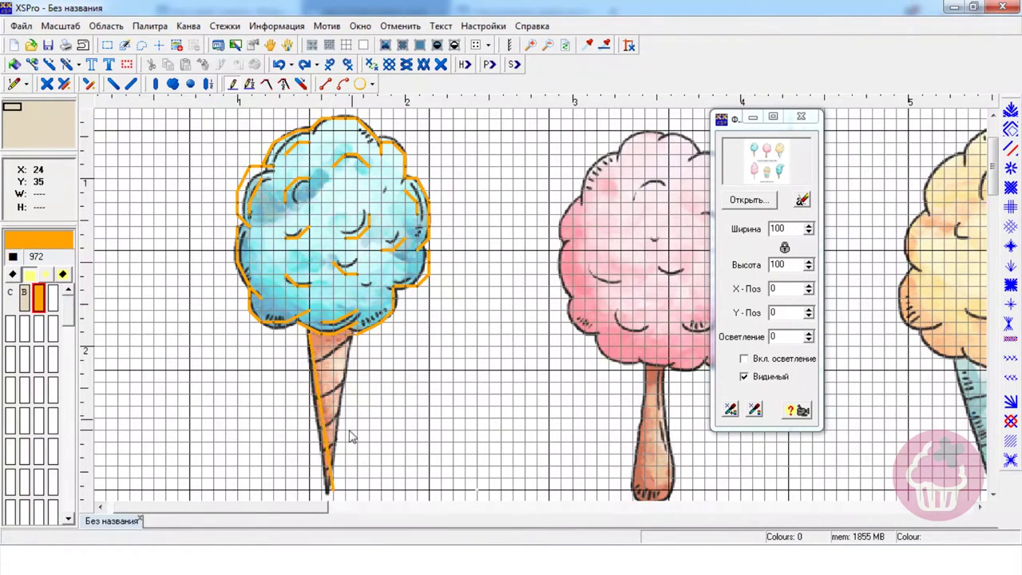
drag(356, 340, 332, 494)
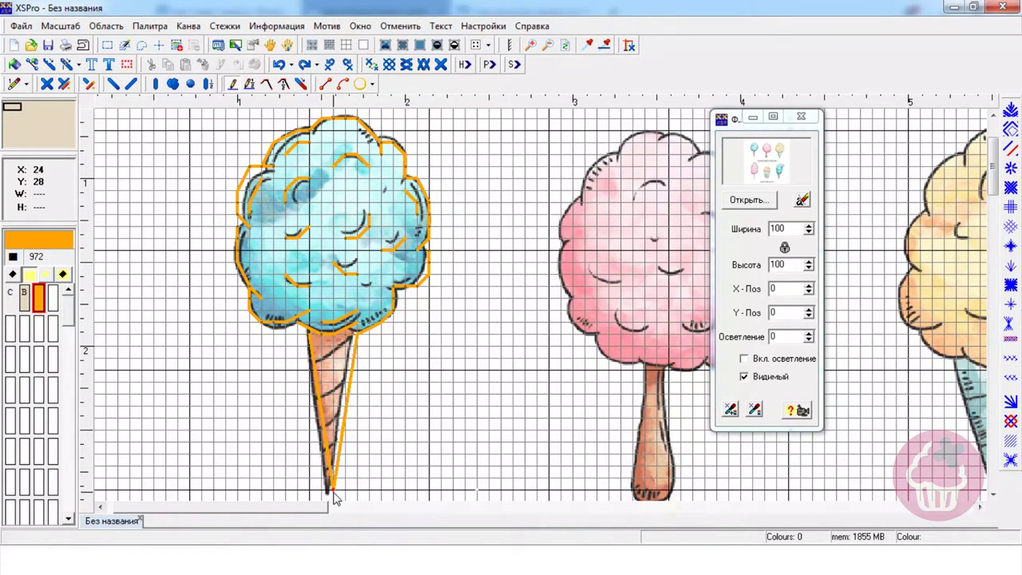
click(565, 46)
Recolour all the backstitching by changing palette colour 972 to DMC 666 Bright red.
double_click(40, 303)
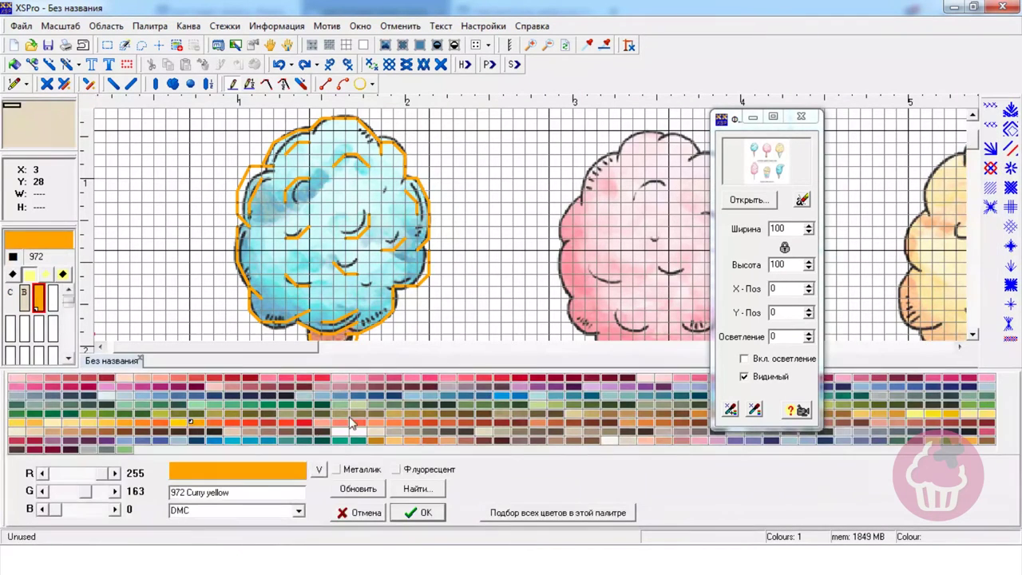
click(524, 382)
click(435, 513)
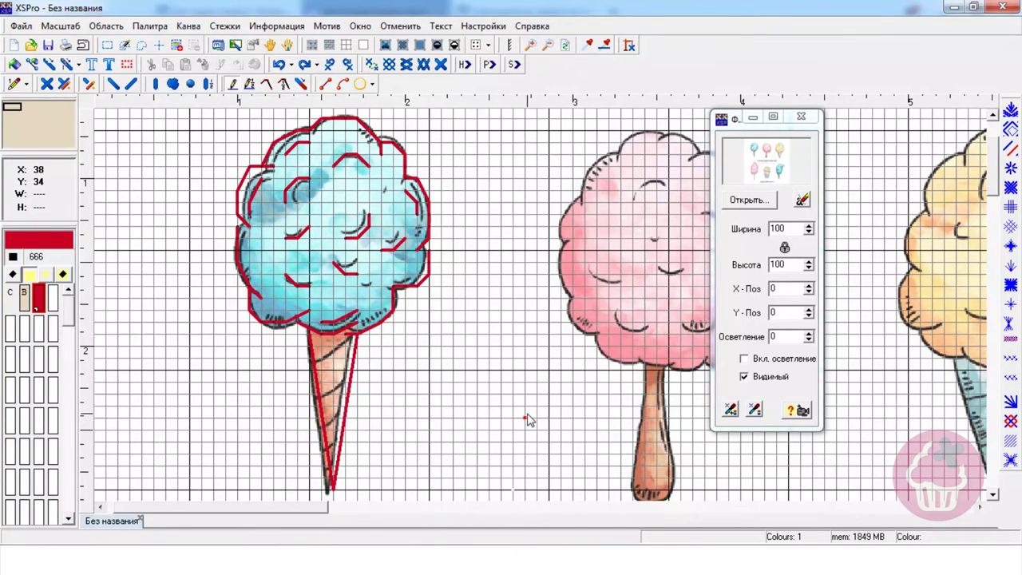
click(505, 384)
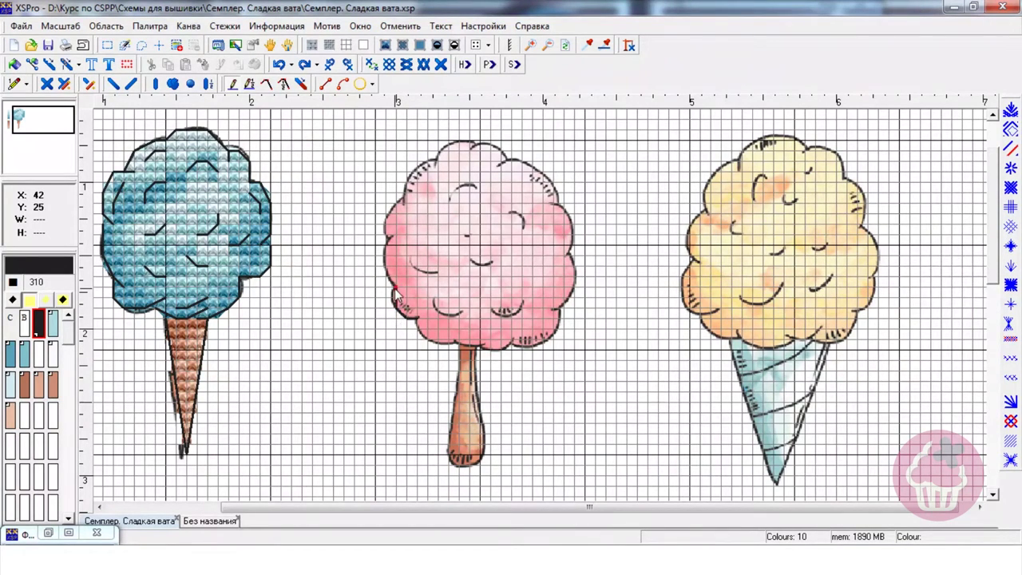
In the saved sampler pattern, backstitch the outer contour of the pink cotton candy in black 310.
mouse_move(386, 277)
mouse_down()
mouse_move(399, 235)
mouse_move(389, 248)
mouse_move(387, 216)
mouse_move(408, 196)
mouse_move(407, 207)
mouse_move(416, 162)
mouse_move(438, 169)
mouse_move(446, 143)
mouse_move(468, 140)
mouse_move(512, 164)
mouse_move(500, 140)
mouse_move(515, 165)
mouse_move(502, 174)
mouse_move(543, 174)
mouse_move(577, 216)
mouse_move(567, 264)
mouse_move(579, 293)
mouse_move(562, 317)
mouse_up()
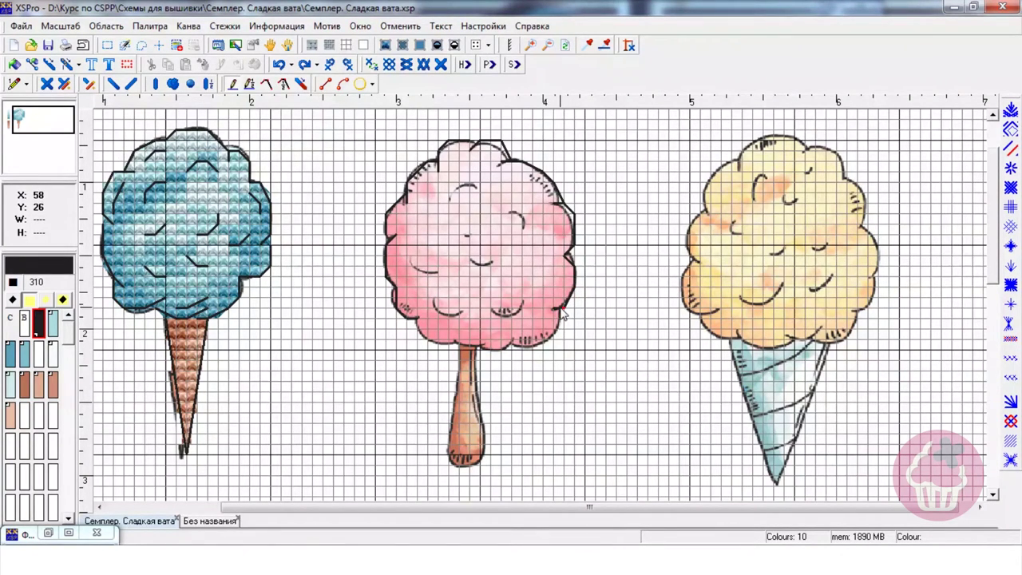
mouse_move(561, 317)
mouse_down()
mouse_move(559, 340)
mouse_move(543, 353)
mouse_move(515, 351)
mouse_up()
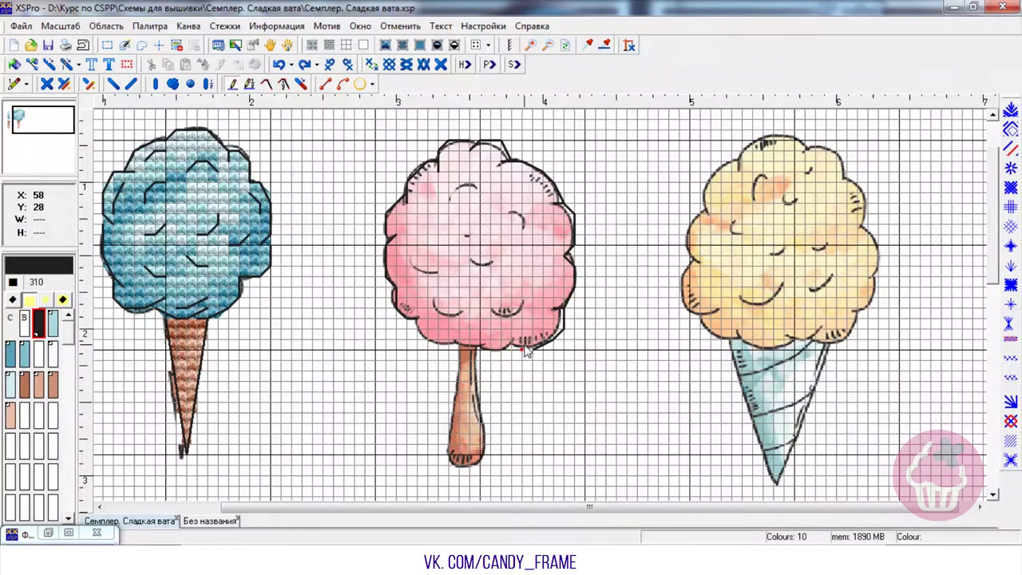
click(513, 348)
click(522, 342)
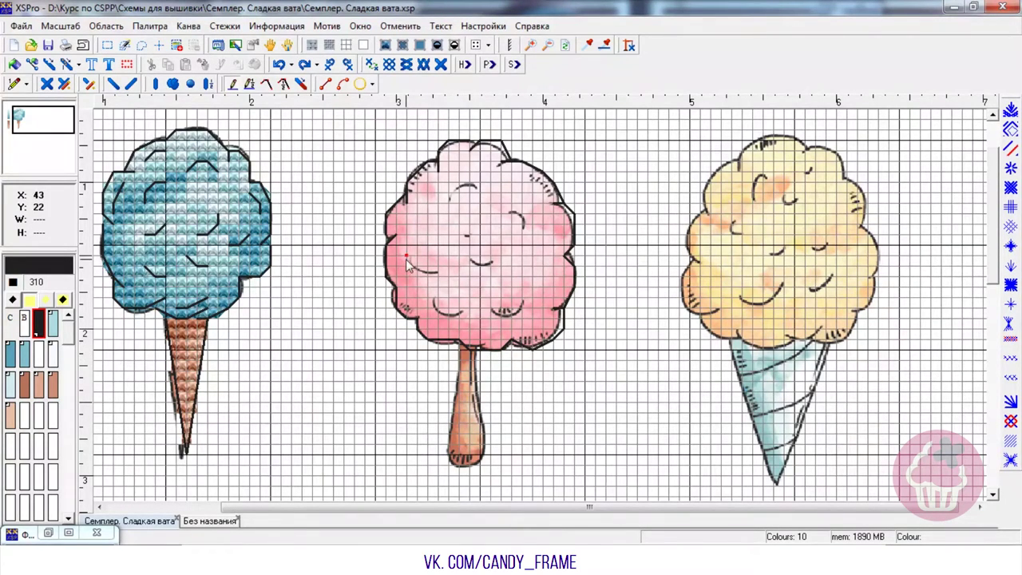
Backstitch the small curls inside the pink cotton candy in black 310.
drag(406, 259, 415, 267)
click(437, 270)
drag(480, 266, 489, 266)
drag(514, 213, 531, 232)
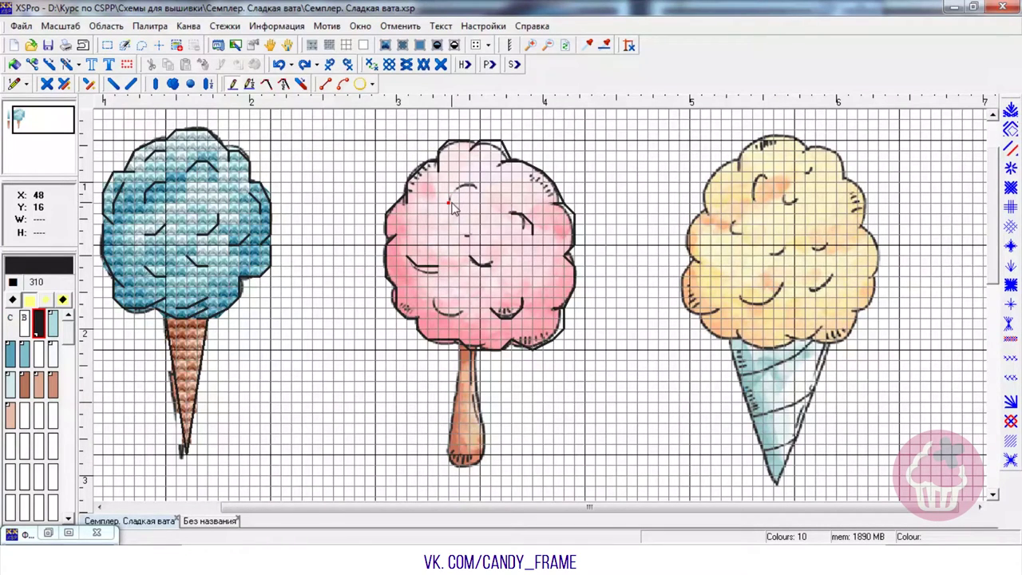
mouse_move(460, 192)
mouse_down()
mouse_move(471, 185)
mouse_move(477, 200)
mouse_up()
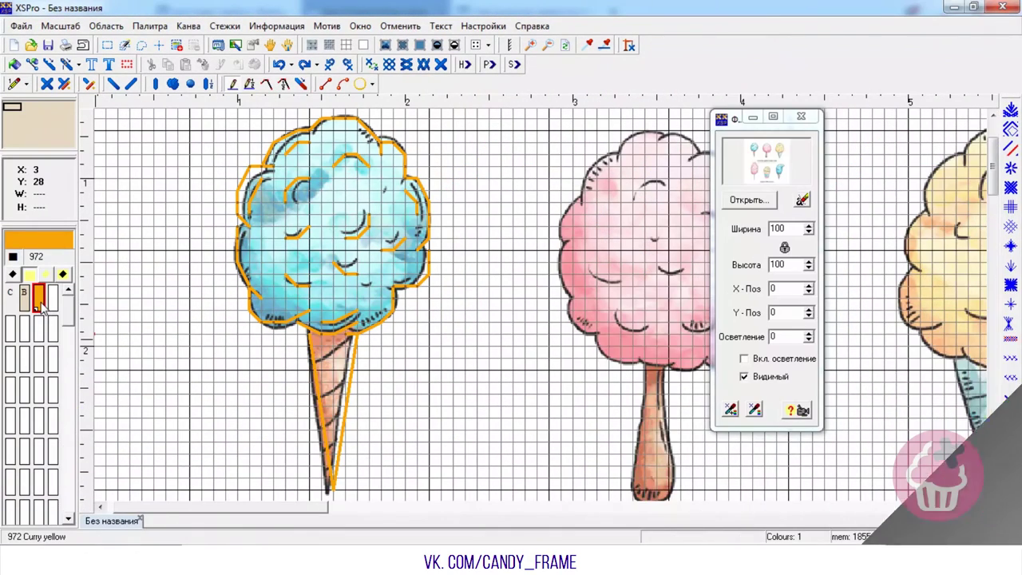
Recolour the blue cotton candy's backstitching by replacing palette colour 972 with DMC 666 Bright red.
double_click(40, 300)
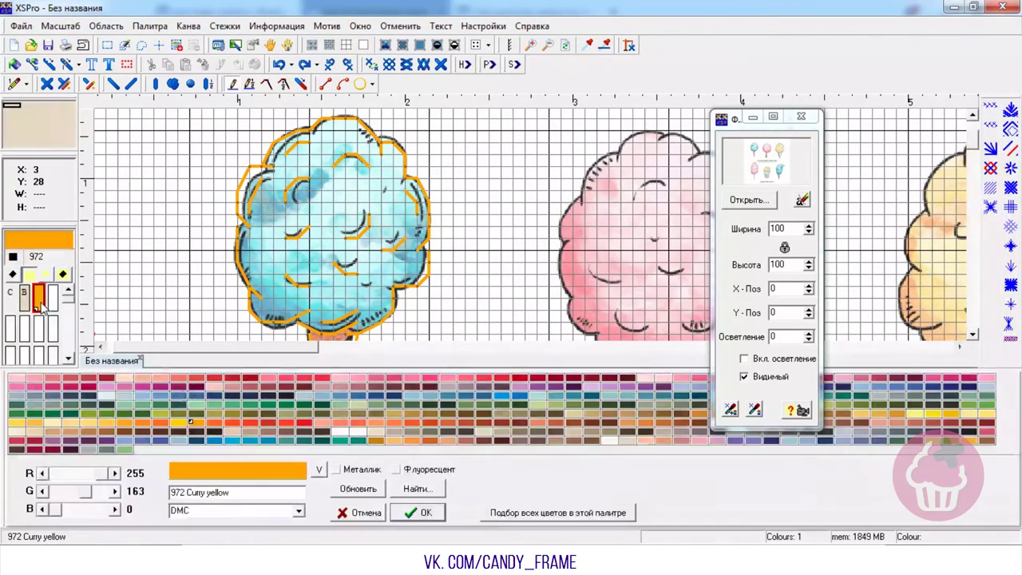
click(521, 378)
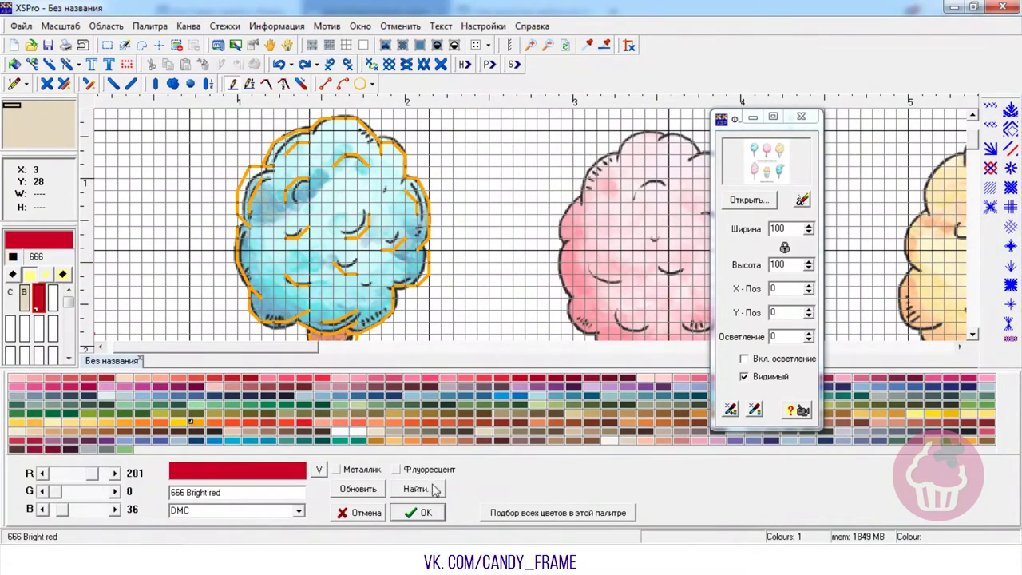
click(431, 512)
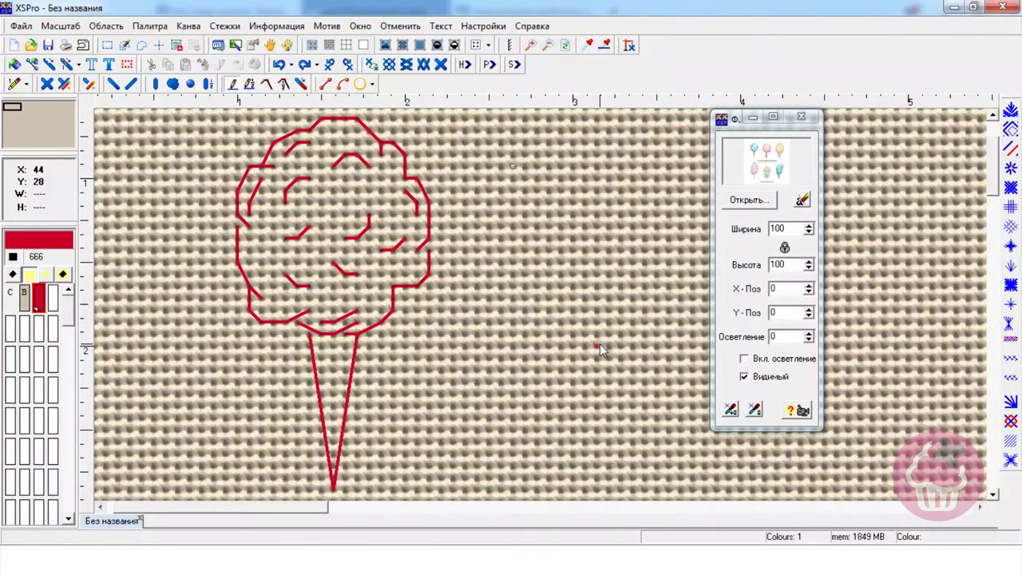
Mark the fabric count as evenweave stitched over two threads, and switch the canvas display to the grid.
click(190, 27)
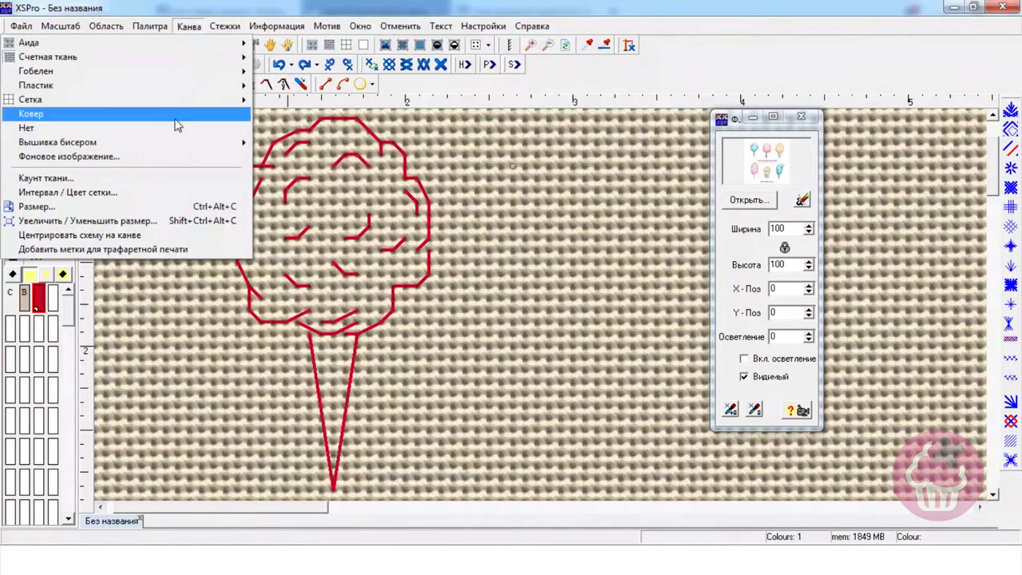
click(183, 179)
click(463, 289)
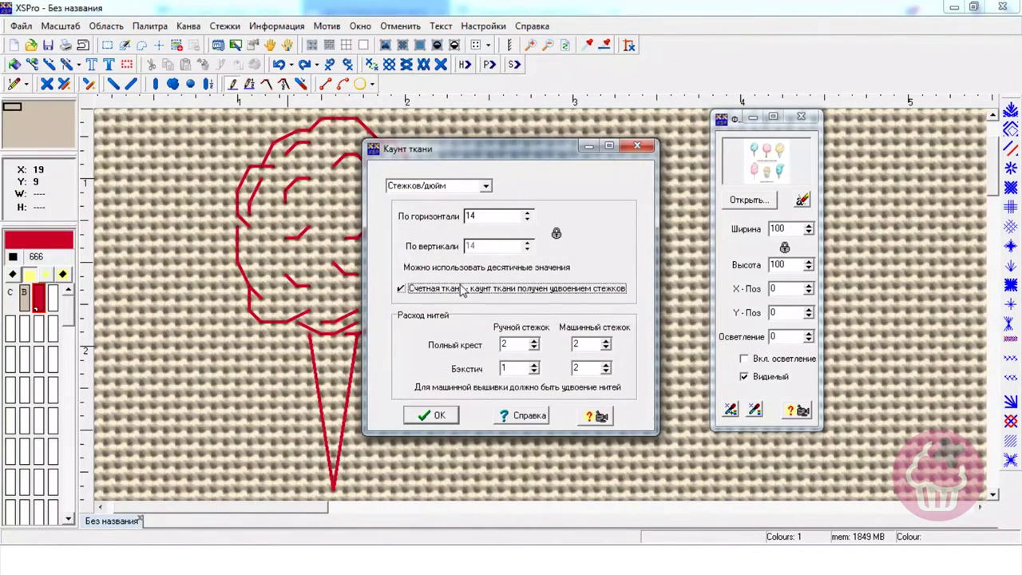
click(435, 415)
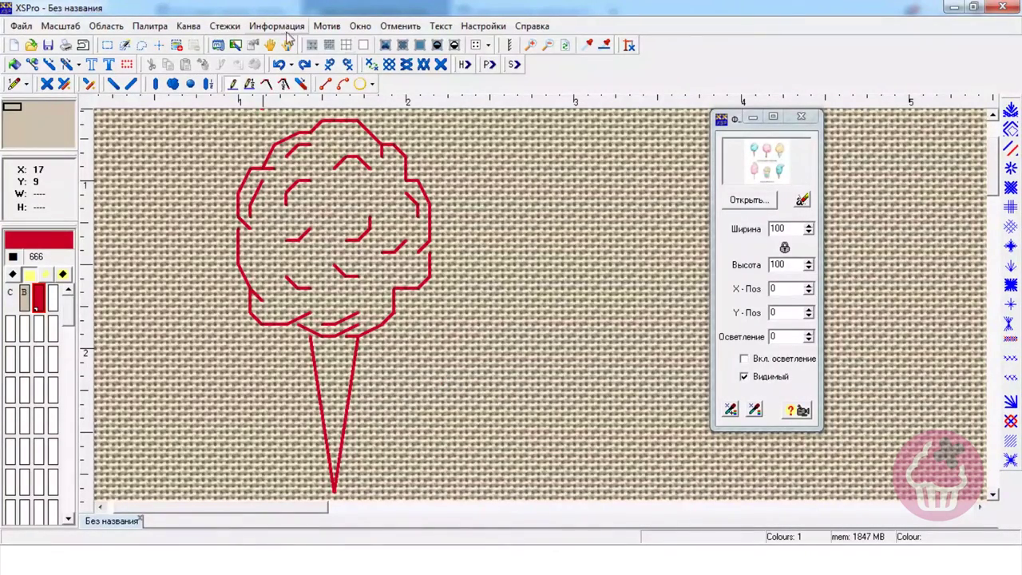
click(347, 44)
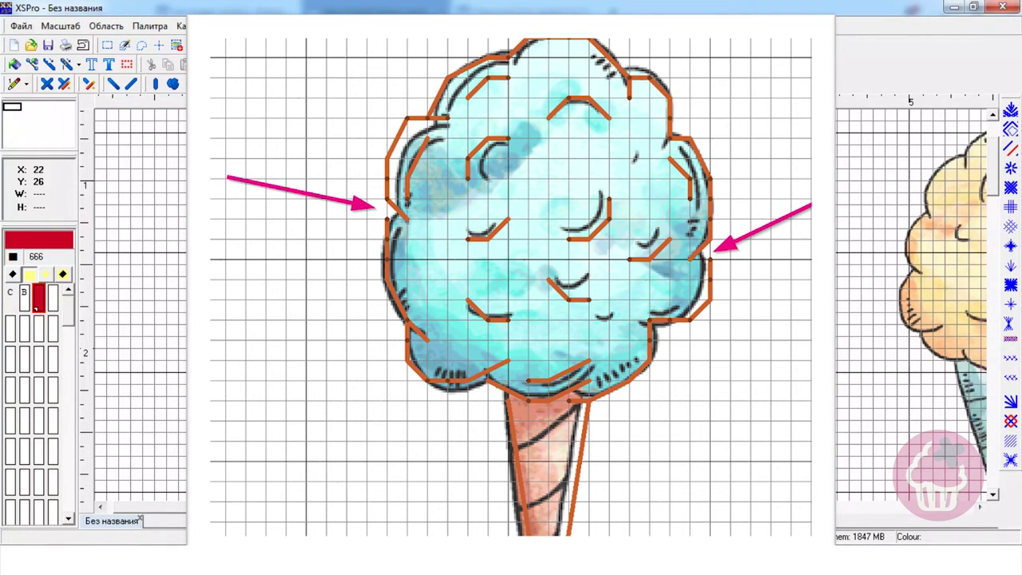
Change the red backstitch colour in the palette to DMC 310 Black.
click(38, 300)
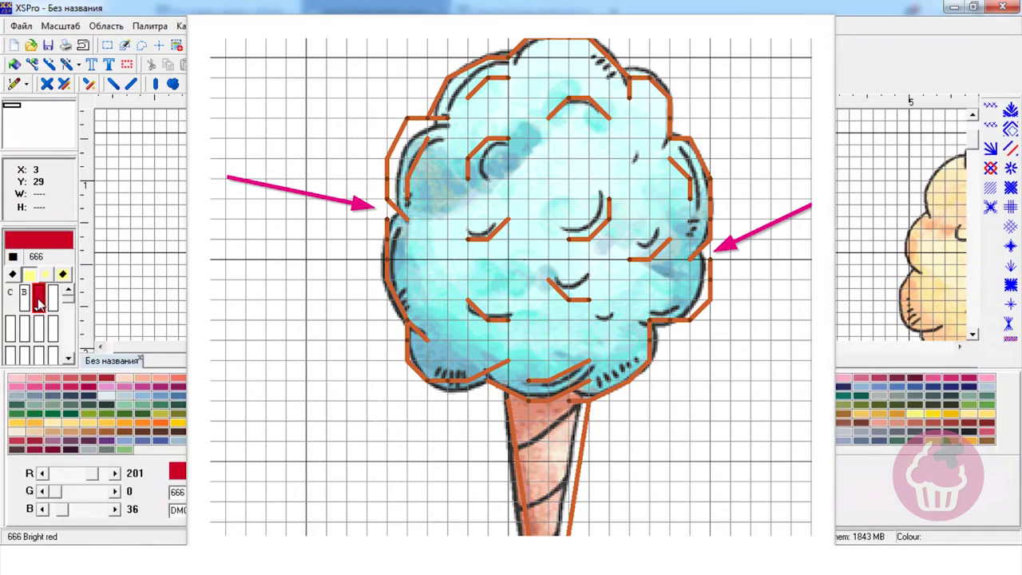
click(970, 433)
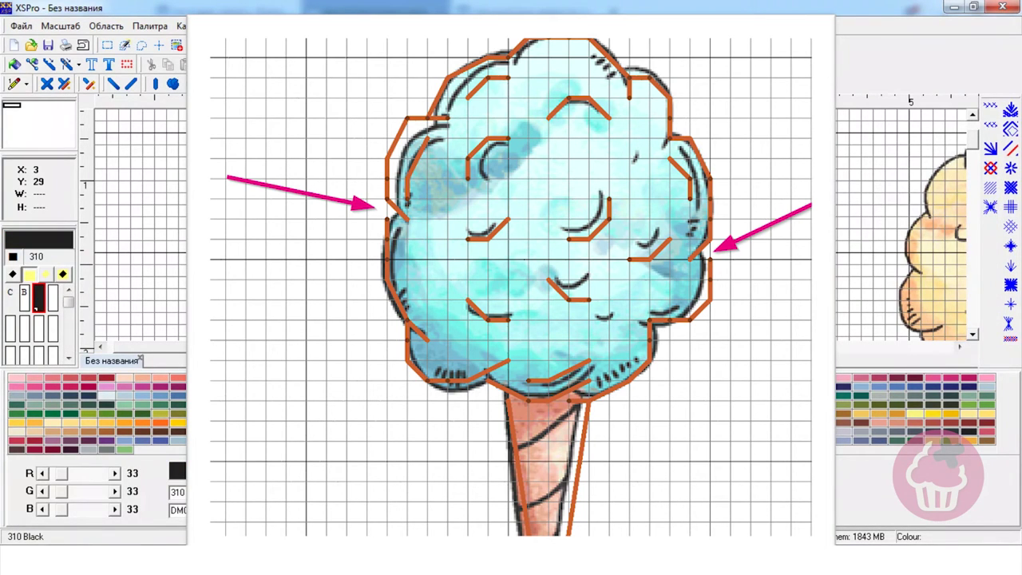
click(511, 492)
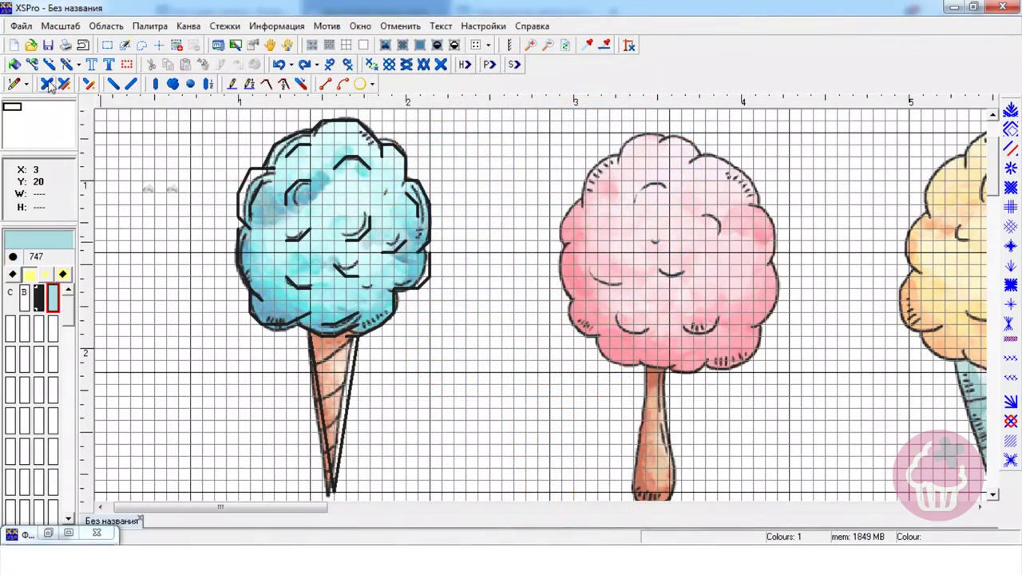
Stitch a small sample swatch in 747 beside the blue cotton candy and try darker shades such as DMC 598 below it.
drag(172, 190, 171, 212)
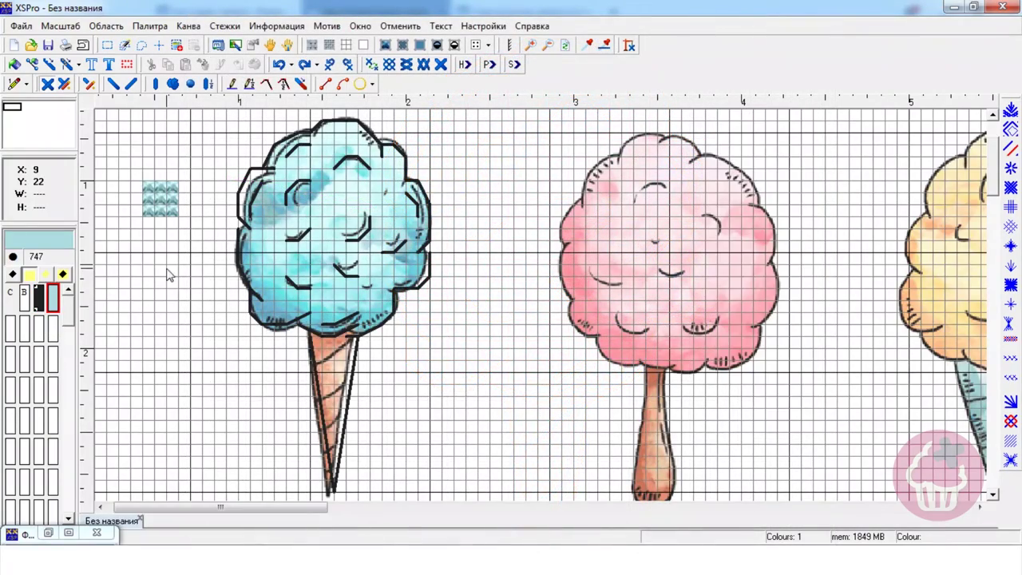
double_click(11, 330)
click(326, 396)
click(358, 489)
drag(149, 258, 148, 282)
key(ctrl+z)
drag(152, 223, 149, 246)
key(ctrl+z)
click(574, 396)
click(364, 491)
key(ctrl+z)
click(609, 397)
click(359, 490)
click(627, 396)
click(359, 489)
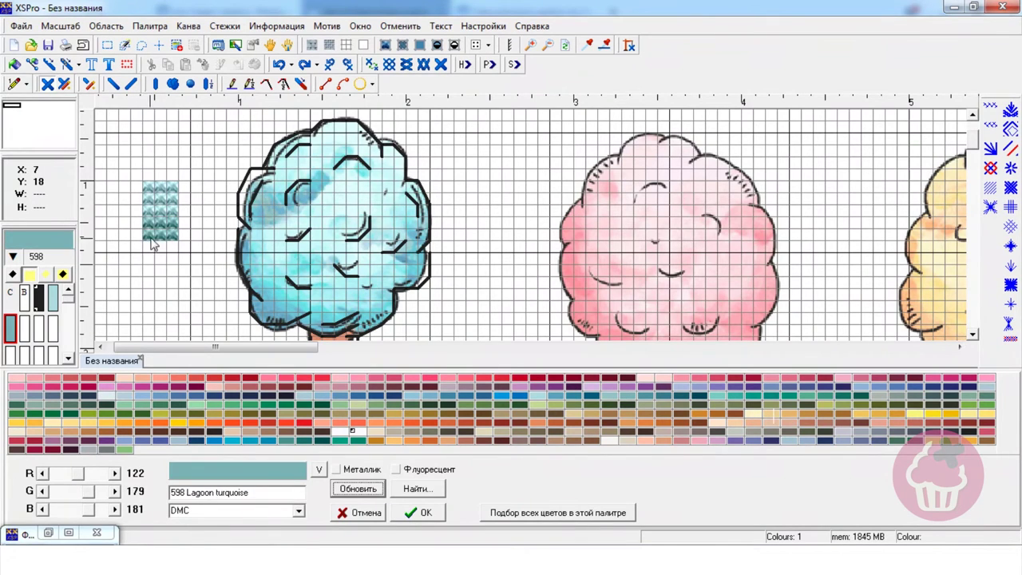
Try further shades below the swatch and set the palette colour to DMC 3766 Light medium blue.
click(556, 397)
click(360, 490)
click(304, 396)
click(359, 489)
click(551, 397)
click(359, 489)
mouse_move(149, 235)
mouse_down()
mouse_move(172, 234)
mouse_move(172, 283)
mouse_up()
key(ctrl+z)
click(423, 514)
Create a two-colour blend of DMC 747 and 3766 in the next free palette cell.
click(25, 329)
click(151, 27)
click(129, 81)
click(152, 27)
right_click(51, 251)
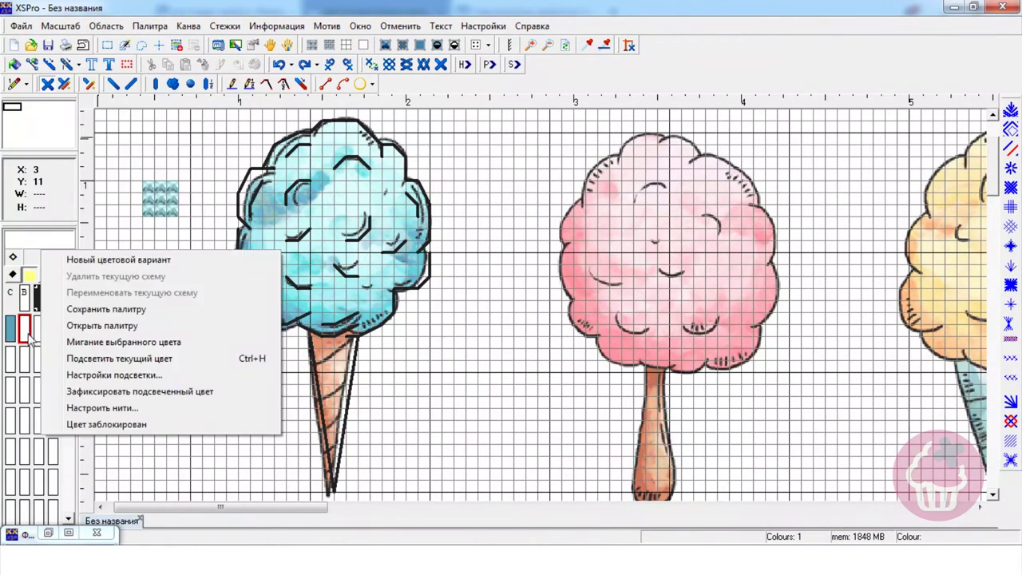
click(157, 26)
click(146, 79)
click(576, 189)
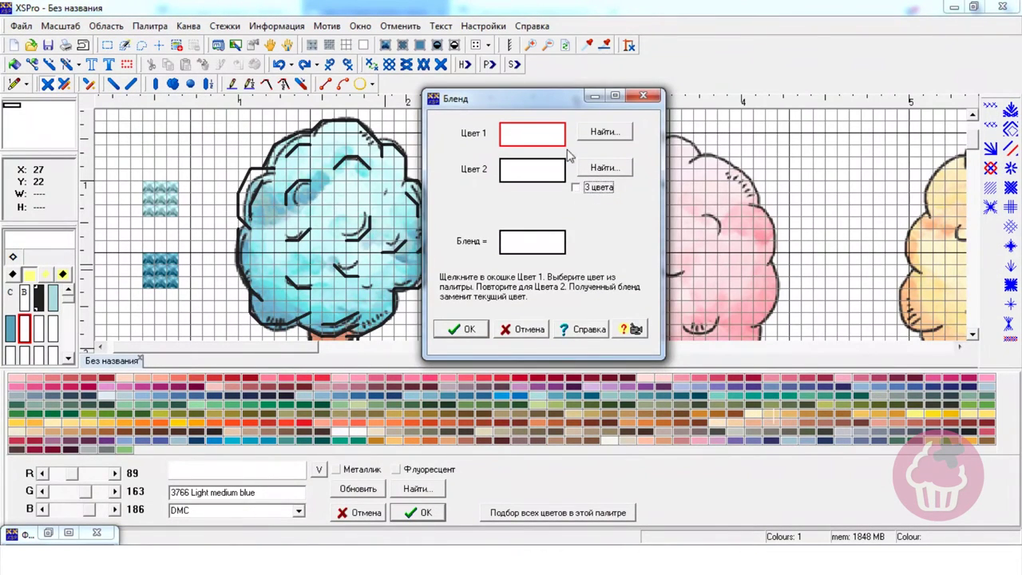
click(605, 132)
text(747)
key(Return)
click(548, 172)
click(560, 397)
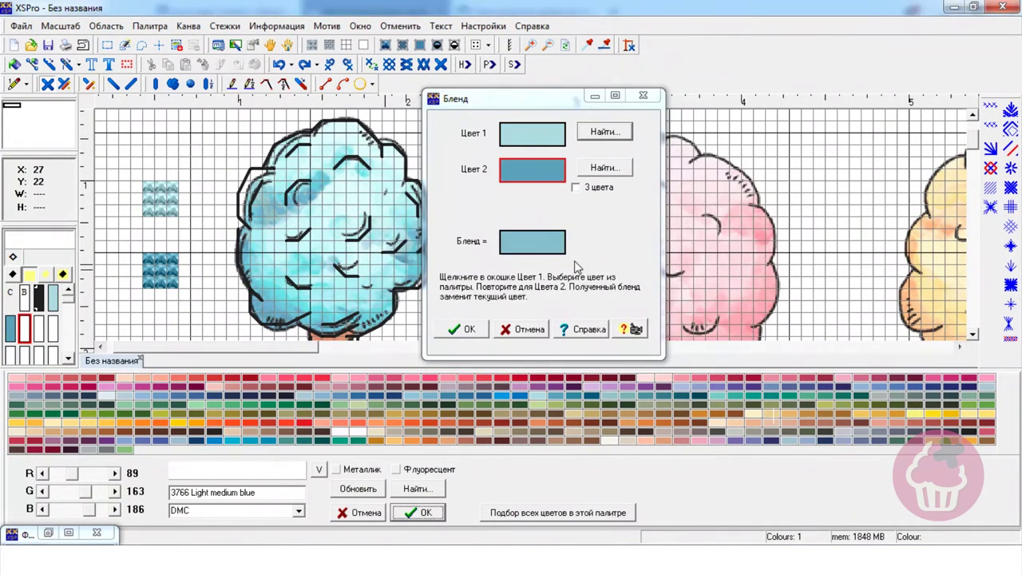
click(469, 330)
Add DMC 3756 to the next palette cell, test it above the sample swatch, and undo the test stitches.
click(39, 329)
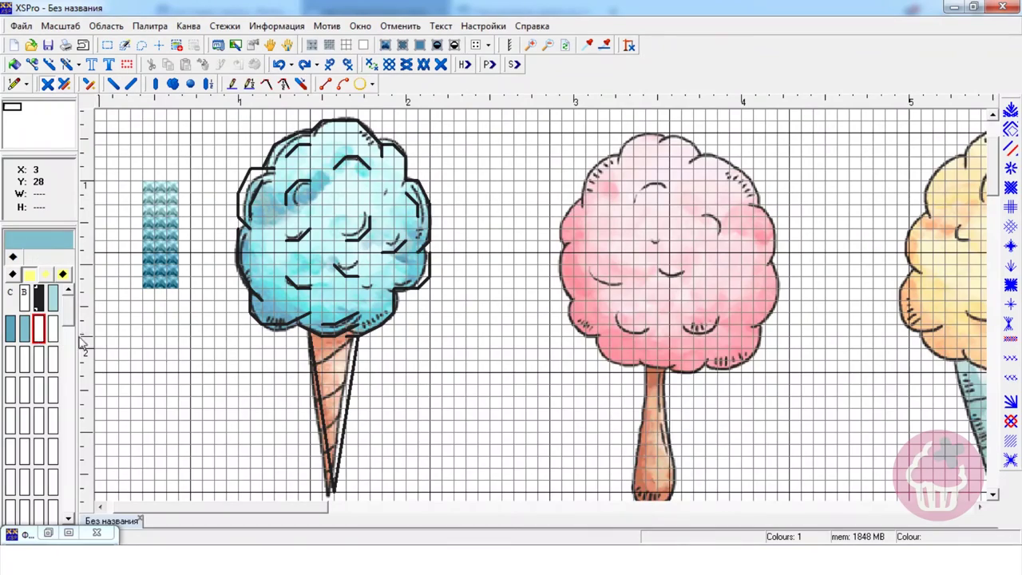
double_click(38, 328)
click(101, 402)
click(418, 511)
drag(148, 175, 173, 152)
key(ctrl+z)
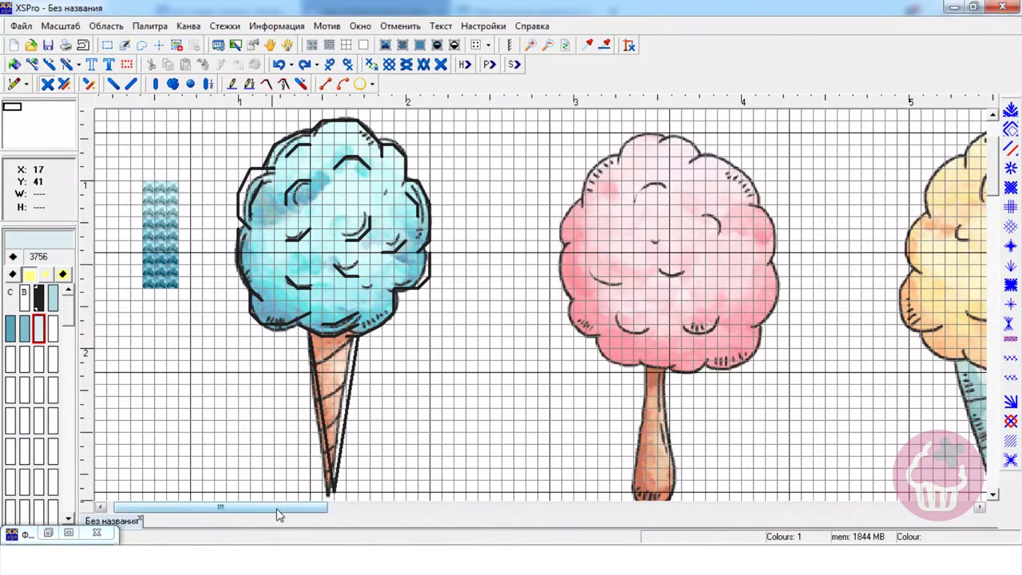
Add a B5200 + 747 blend to the palette and extend the sample swatch upwards with lighter stitches.
drag(278, 507, 270, 508)
double_click(10, 360)
click(338, 470)
click(433, 392)
click(417, 511)
drag(172, 169, 196, 145)
scroll(218, 166, up, 1)
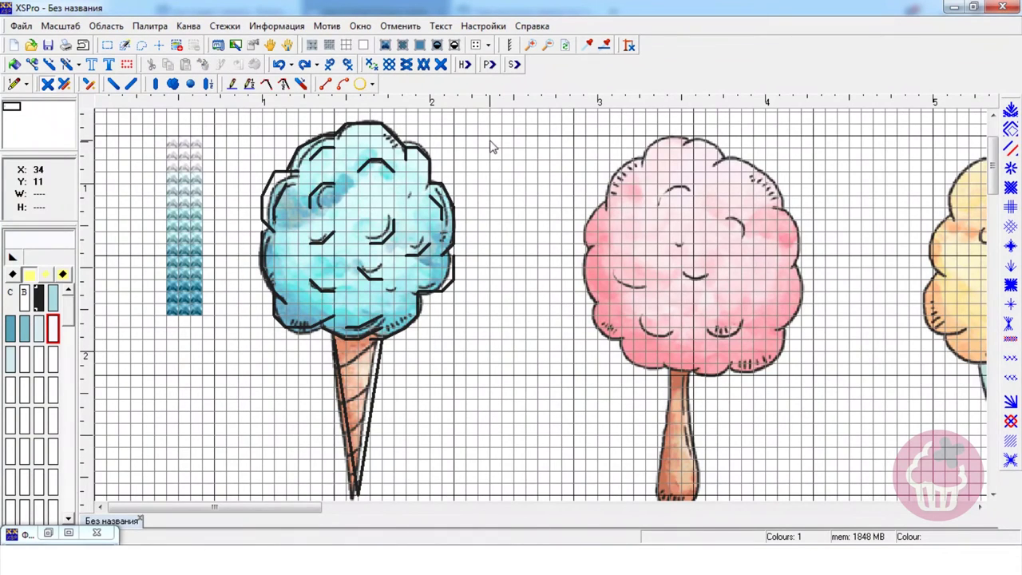
Stitch the light highlights in the middle of the blue cotton candy with the B5200 + 747 blend.
drag(304, 270, 340, 234)
click(364, 211)
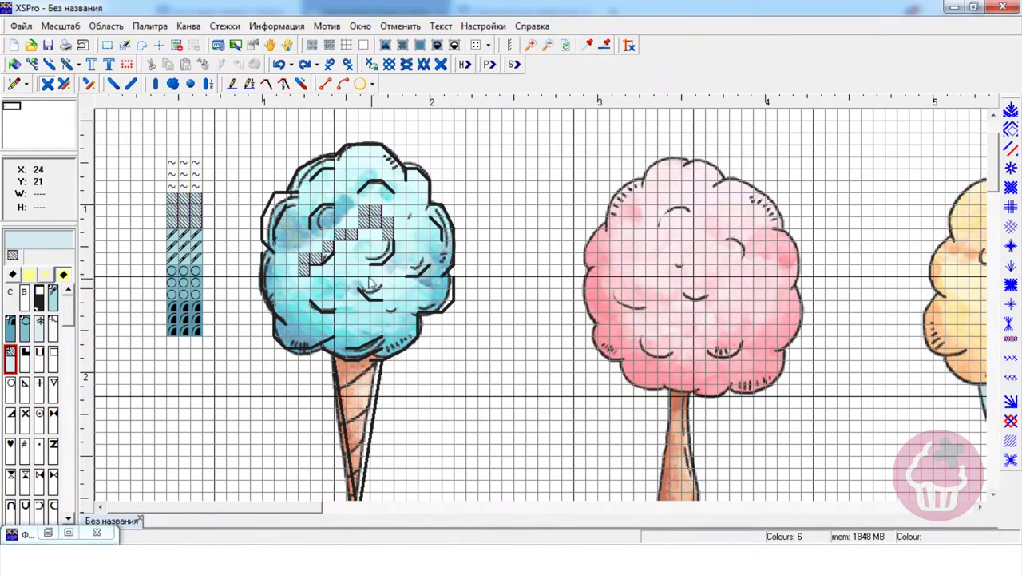
click(377, 282)
drag(388, 211, 400, 234)
click(412, 247)
Pick 3766 from the sample swatch and stitch the dark shadows inside and along the edges of the blue cotton candy.
click(588, 45)
click(184, 320)
drag(293, 235, 377, 176)
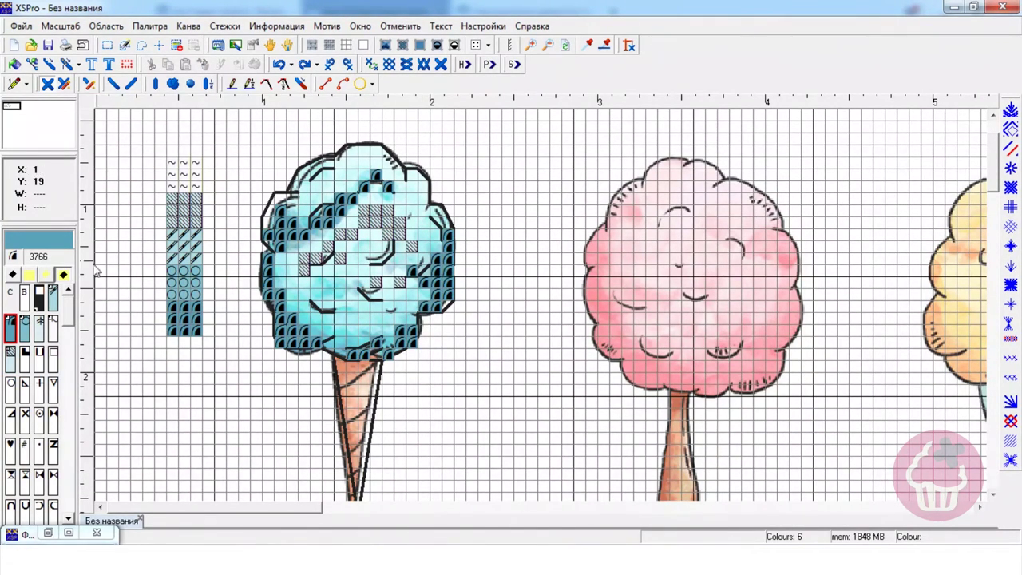
drag(364, 318, 400, 307)
Stitch the mid-tone areas next to the shadows with the 747 + 3766 blend, and preview them on evenweave fabric.
click(329, 45)
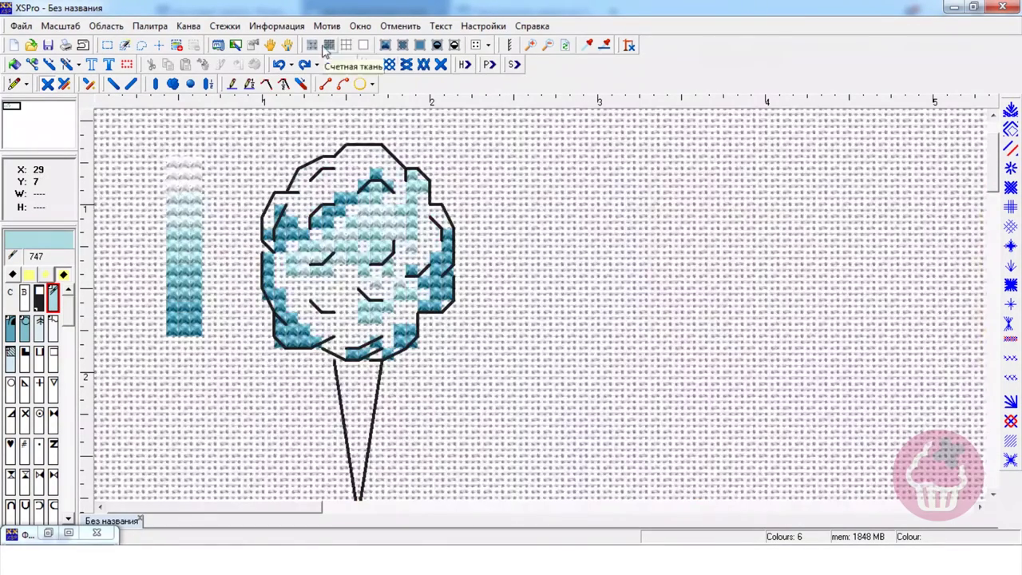
click(346, 46)
click(24, 328)
mouse_move(291, 307)
mouse_down()
mouse_move(317, 285)
mouse_move(293, 217)
mouse_up()
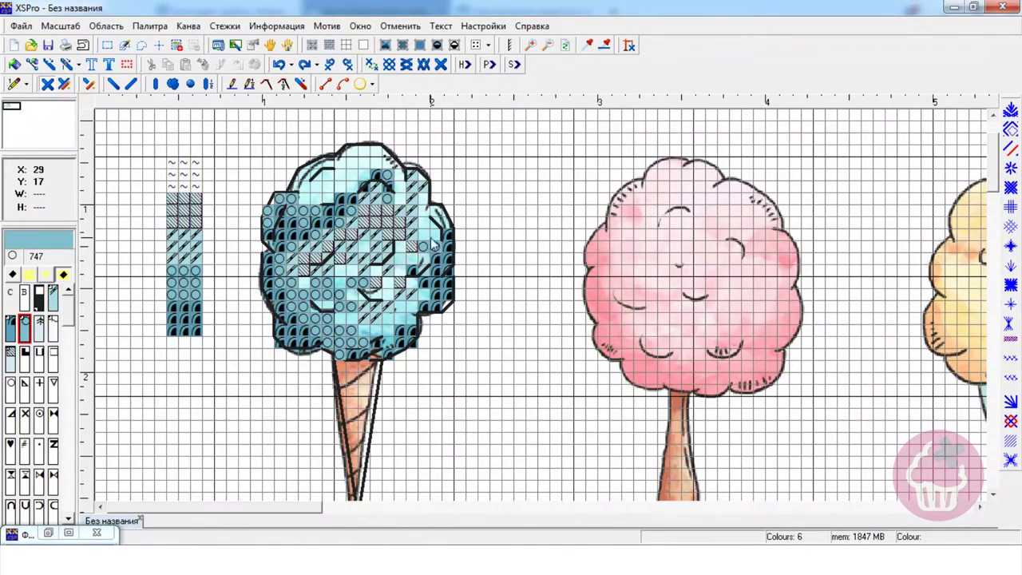
click(329, 45)
click(333, 46)
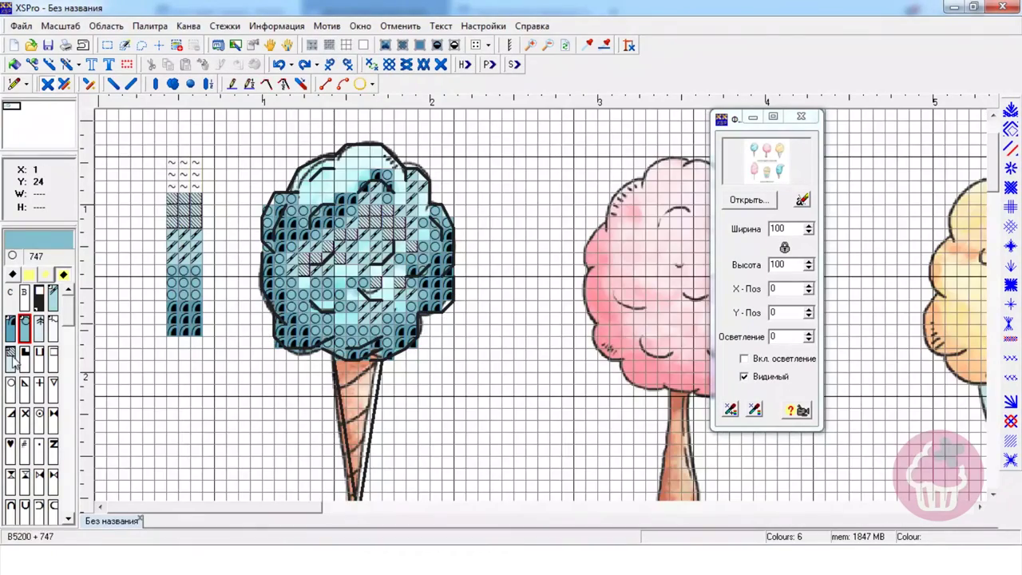
Try to remove the duplicate and unused colours from the palette.
click(148, 26)
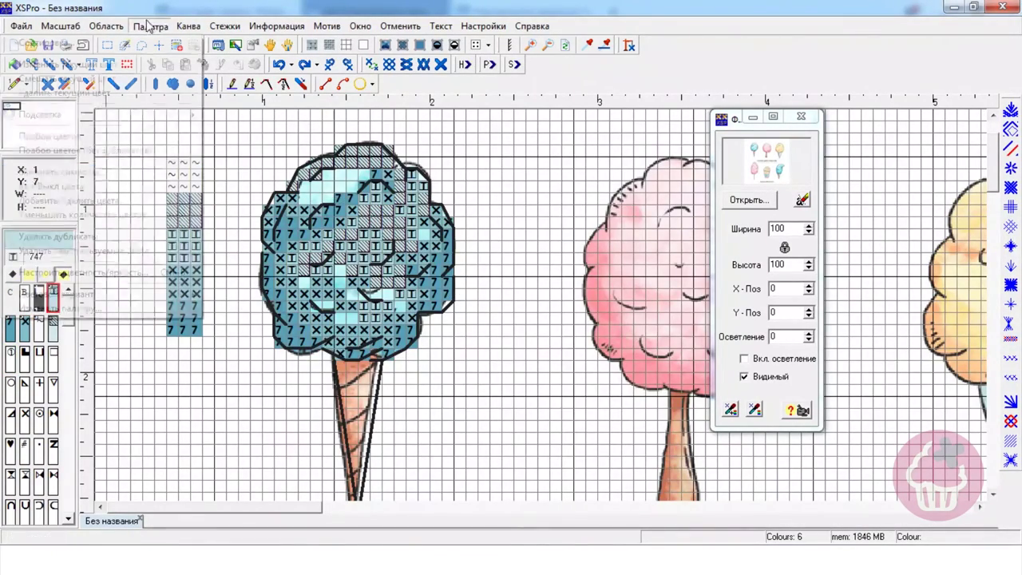
click(128, 237)
click(685, 392)
click(150, 26)
click(146, 250)
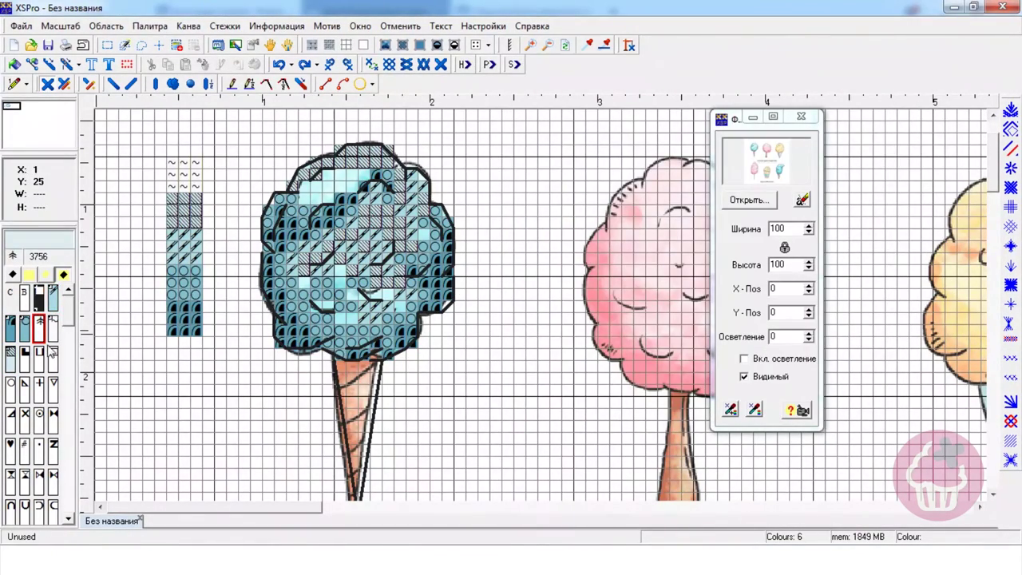
Preview the blue cotton candy on the canvas and fill its remaining gaps with 747.
click(363, 48)
click(363, 46)
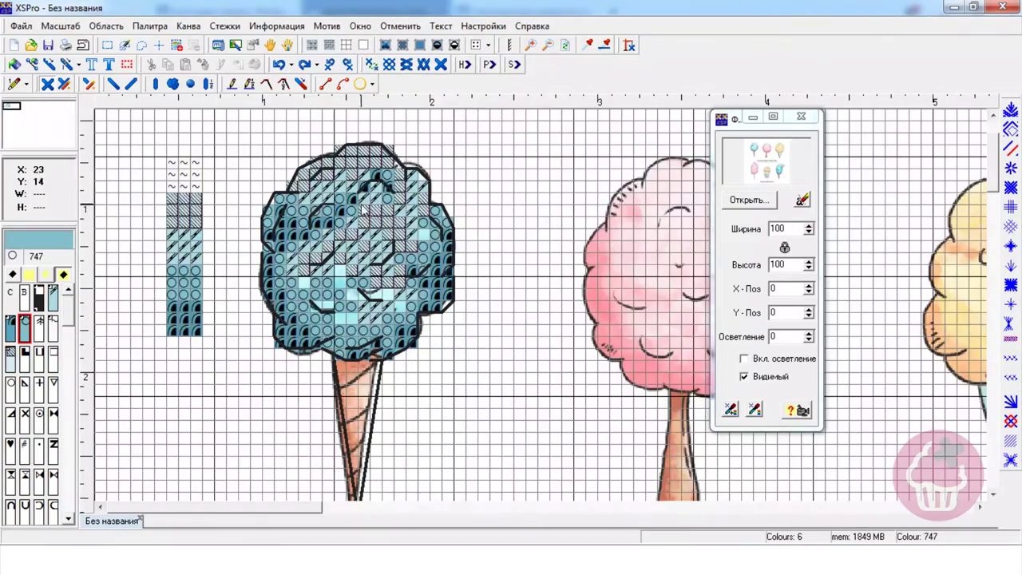
click(329, 45)
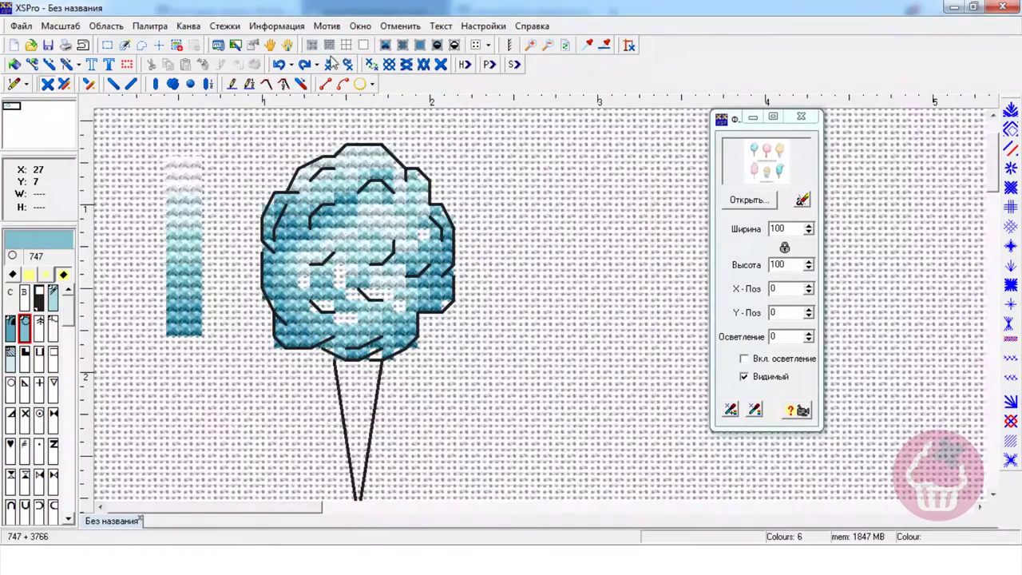
click(312, 46)
click(53, 298)
click(329, 45)
click(399, 306)
drag(351, 318, 339, 318)
Refine the shading at the blue cotton candy's lower right edge with the 747 + 3766 blend, and preview the stitches.
click(11, 328)
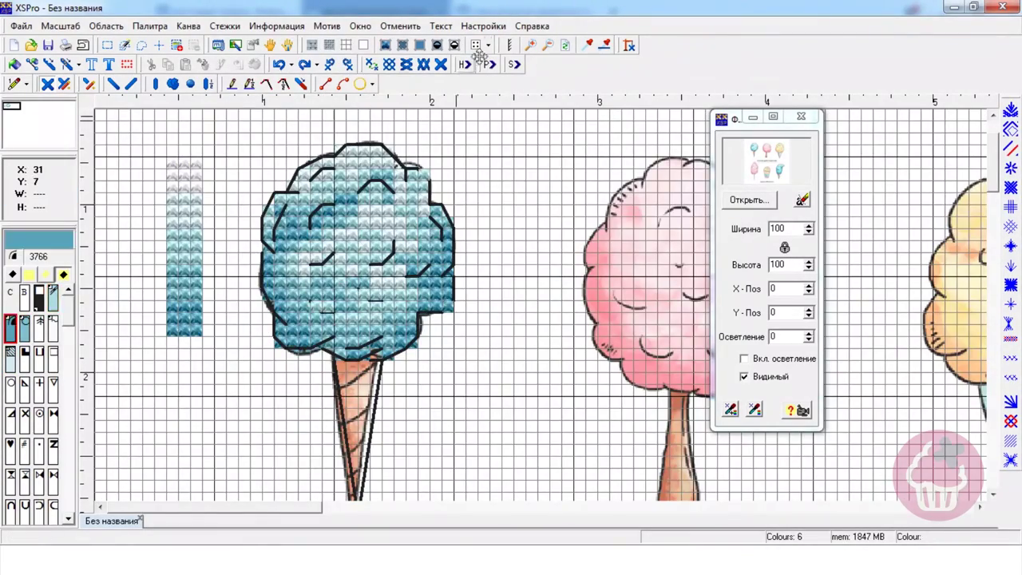
click(311, 46)
click(437, 46)
click(25, 329)
drag(448, 282, 447, 306)
click(399, 355)
click(385, 45)
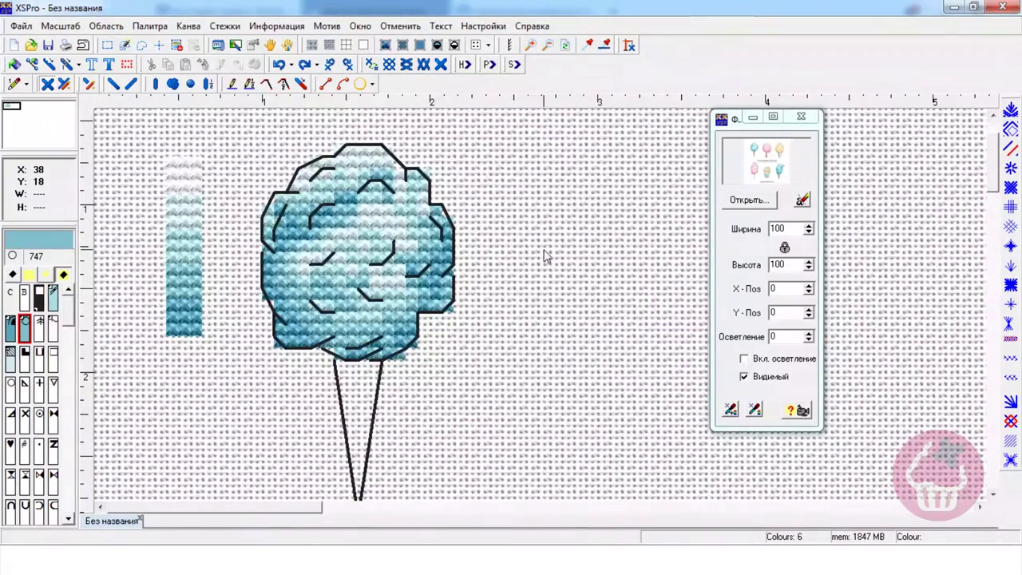
Add fractional stitches along the blue cotton candy's outline in the matching light, medium and dark blue shades, and preview the result.
click(438, 45)
click(64, 84)
click(10, 358)
click(388, 150)
click(340, 150)
click(53, 298)
click(423, 175)
click(25, 328)
click(401, 354)
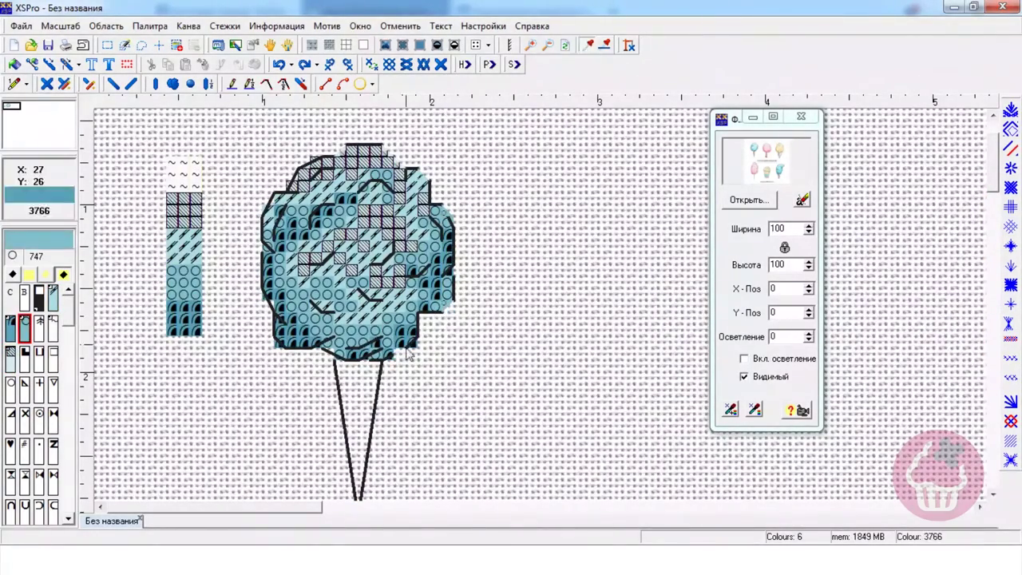
click(11, 329)
click(279, 343)
click(385, 46)
Try a long bugle bead in 3766 along each side of the cone, preview them on evenweave fabric, and remove both.
click(548, 45)
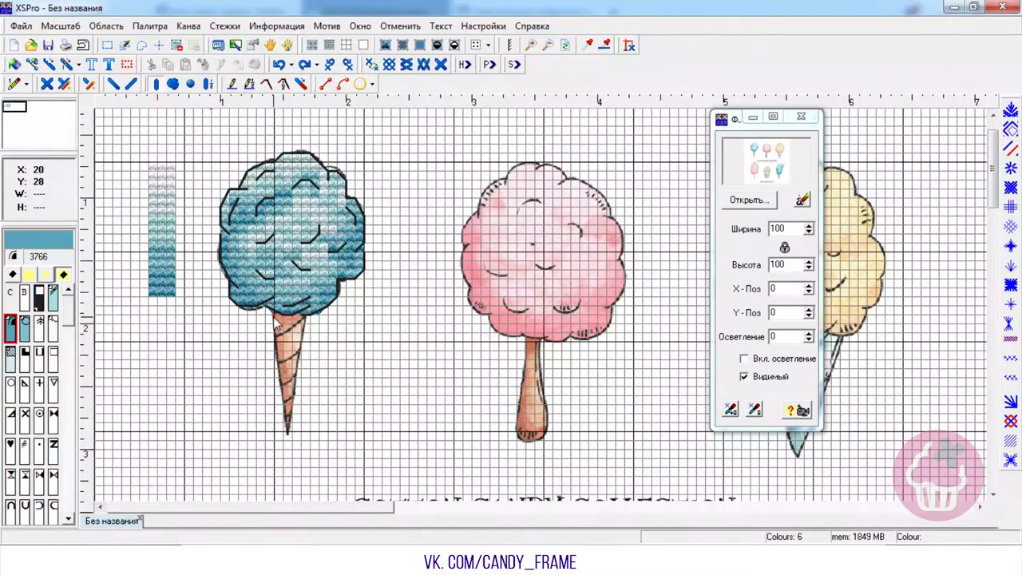
click(291, 431)
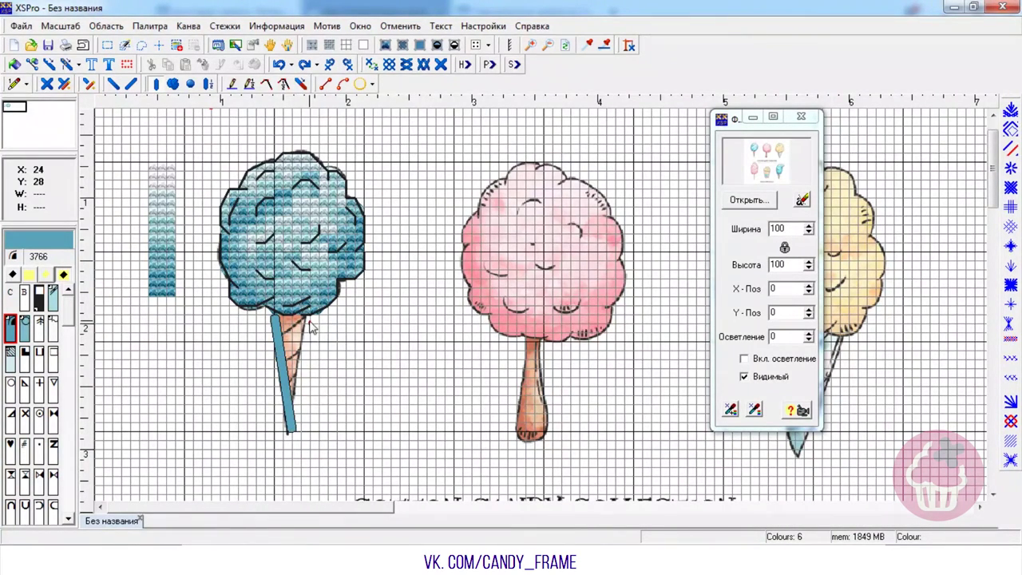
drag(312, 319, 291, 431)
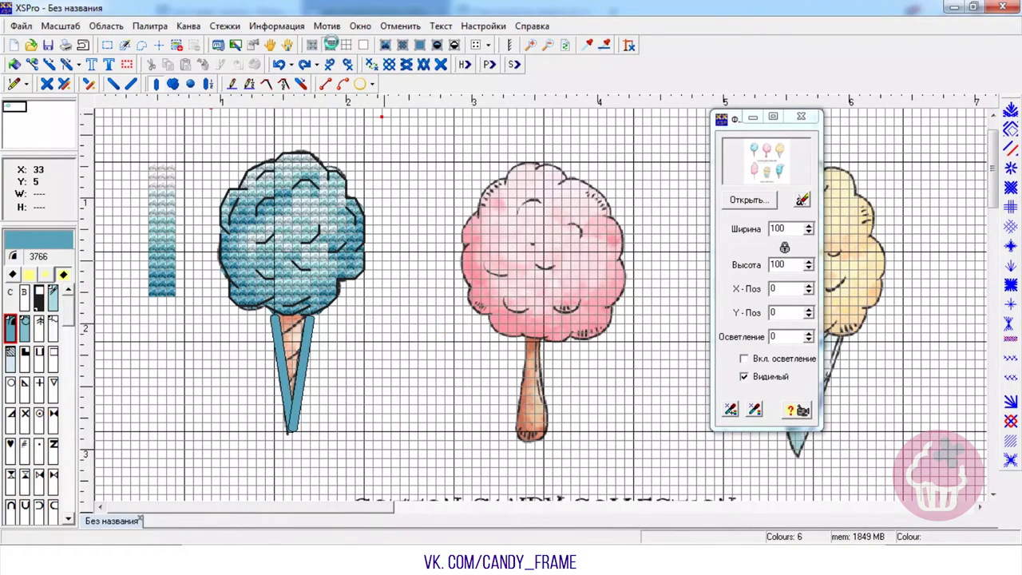
click(331, 45)
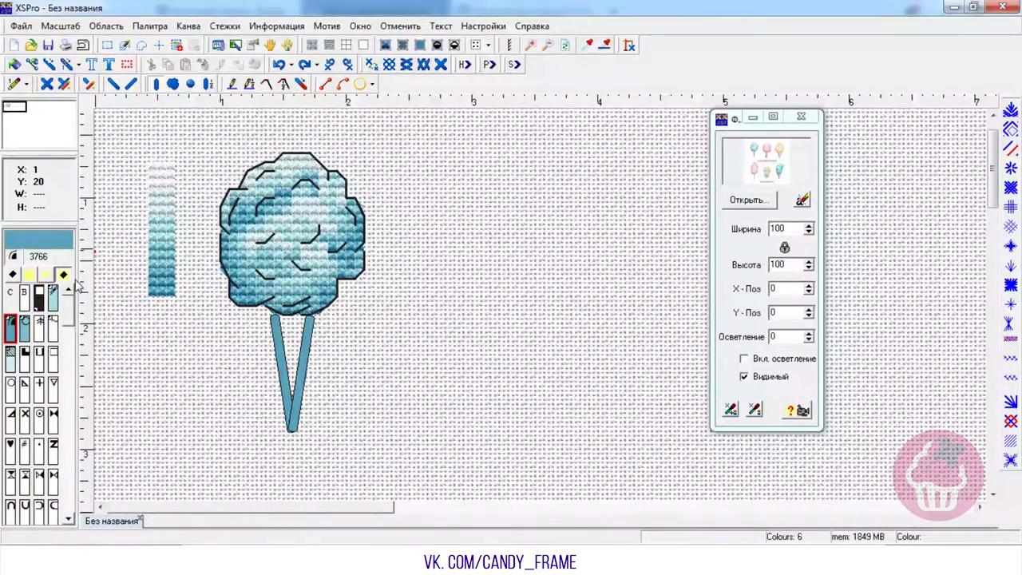
right_click(282, 377)
right_click(300, 381)
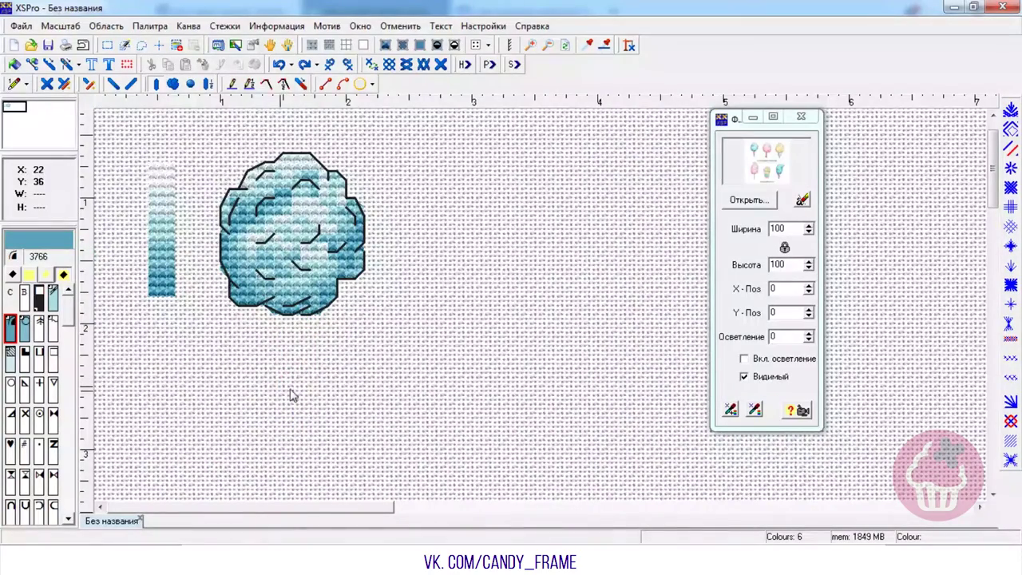
Show the background image under the grid and backstitch the cone's two slanted sides in 310 down to its tip.
click(346, 45)
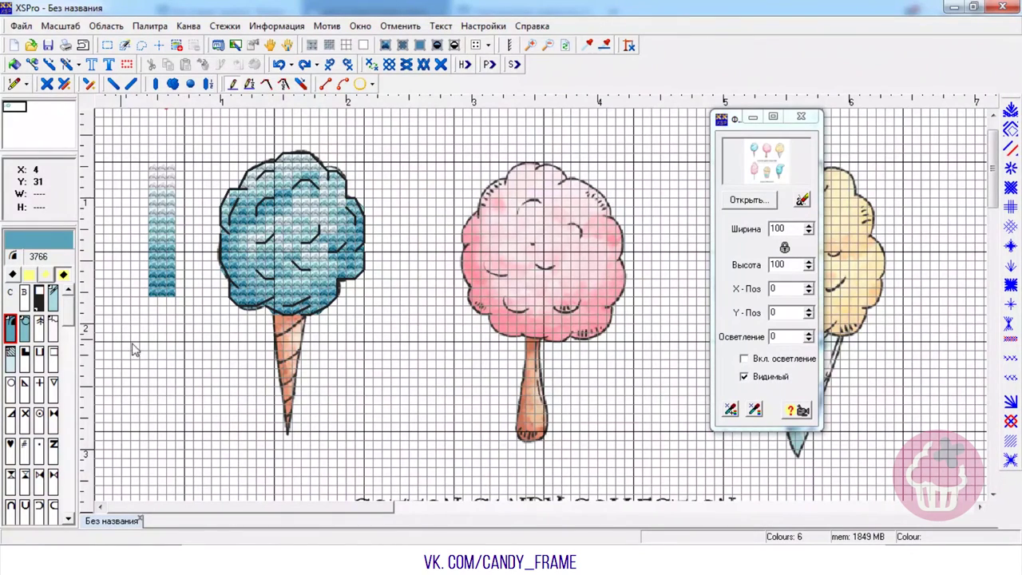
click(38, 301)
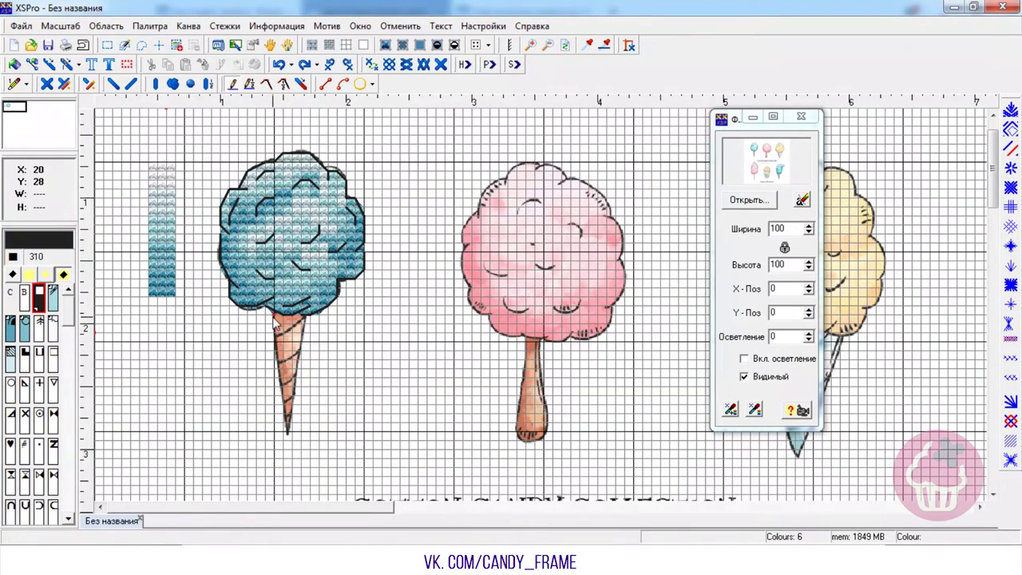
drag(291, 413, 292, 432)
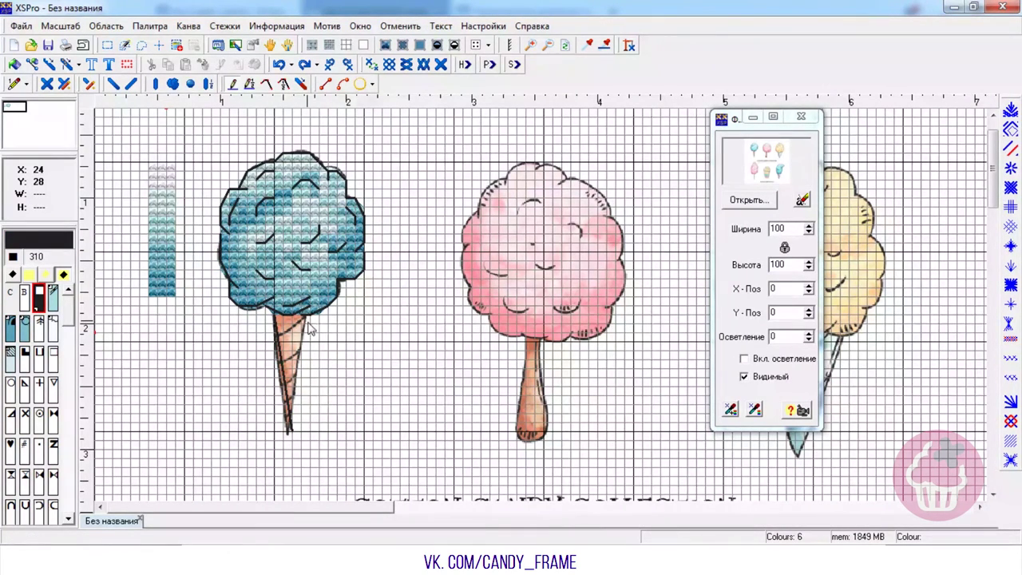
drag(309, 321, 292, 436)
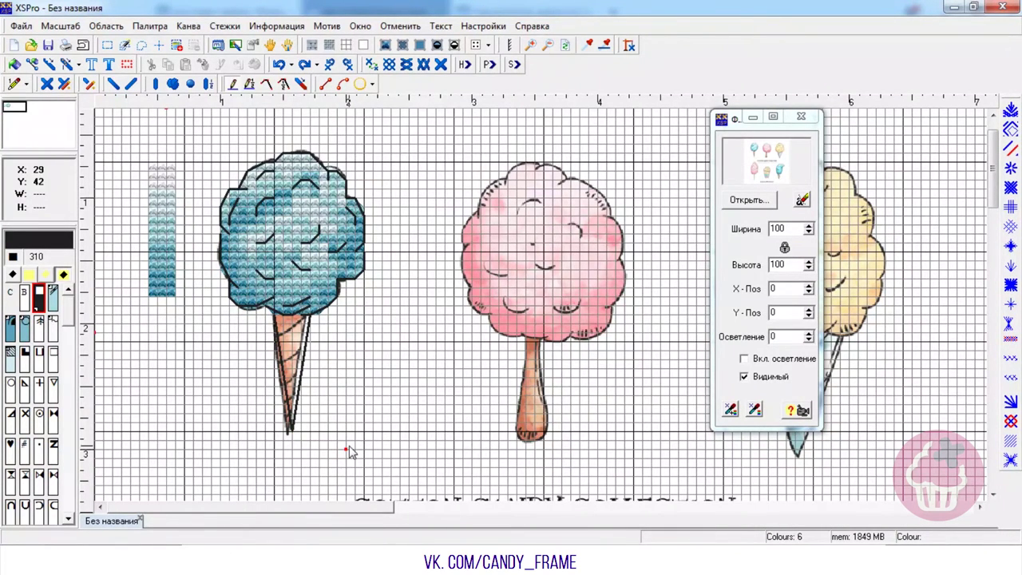
Backstitch the diagonal stripes across the cone in 310 and preview them on the fabric canvas.
drag(283, 342, 285, 343)
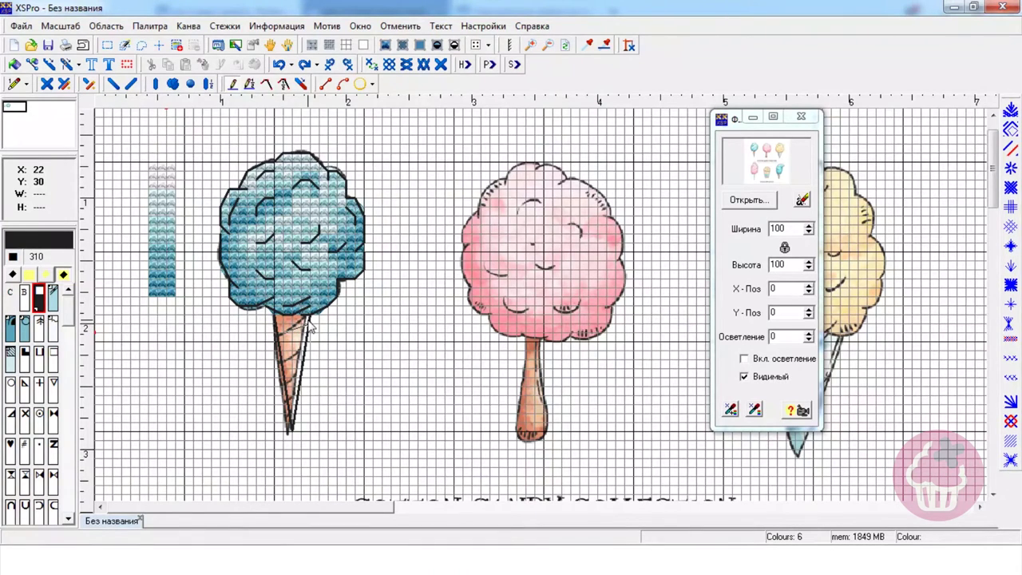
drag(309, 319, 310, 317)
click(530, 46)
click(530, 46)
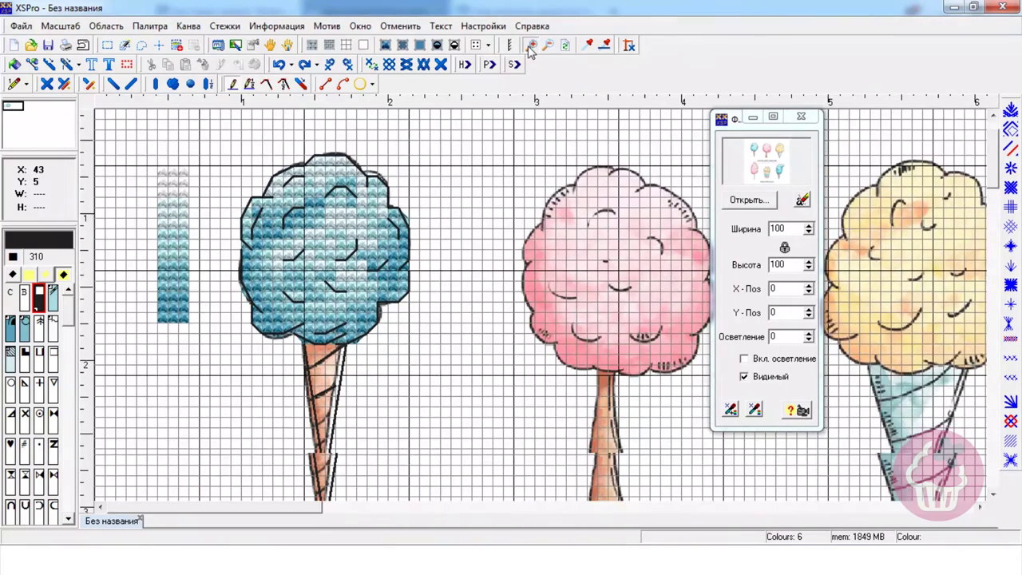
click(530, 45)
click(530, 48)
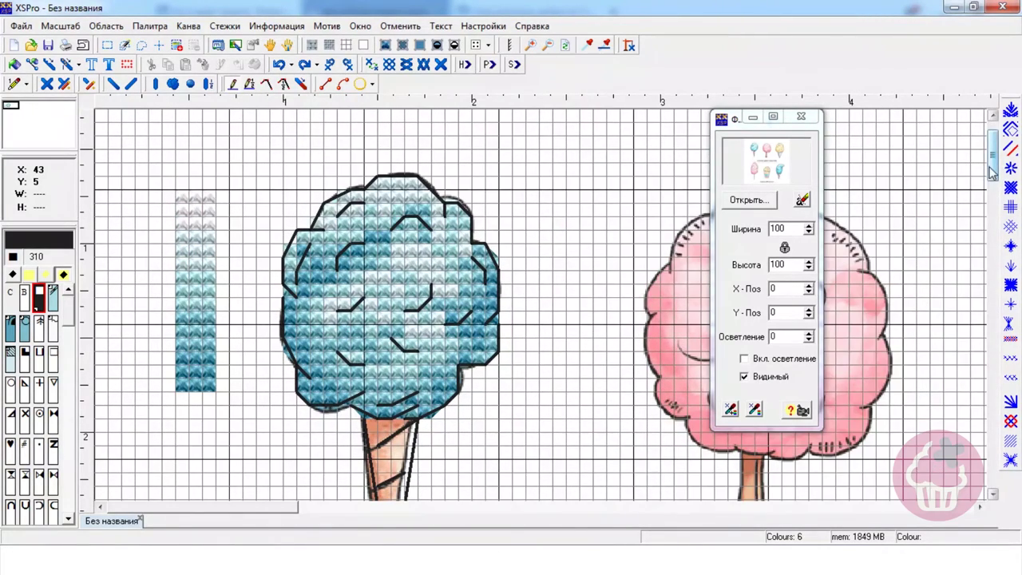
drag(991, 171, 992, 177)
scroll(993, 175, down, 3)
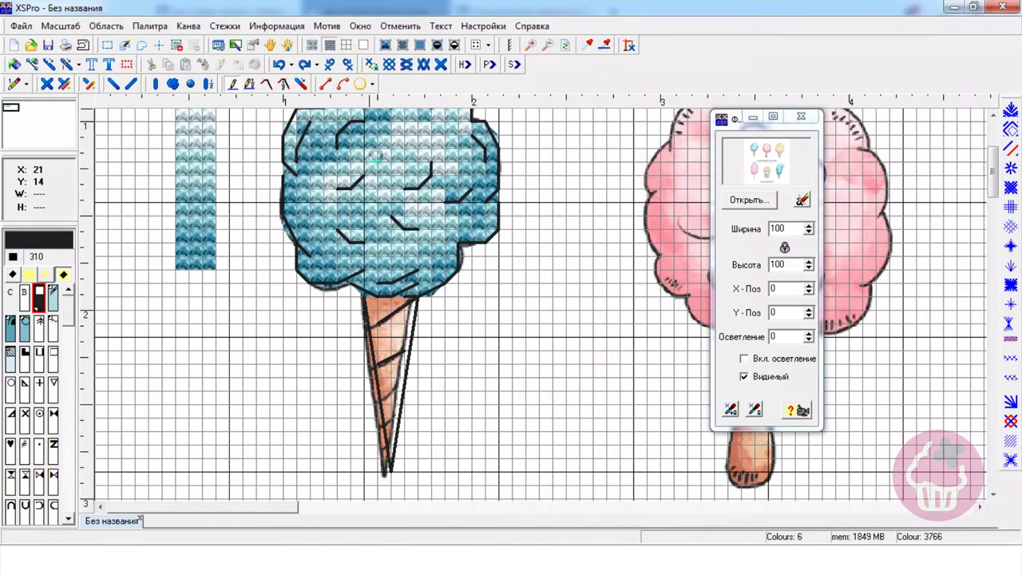
key(F5)
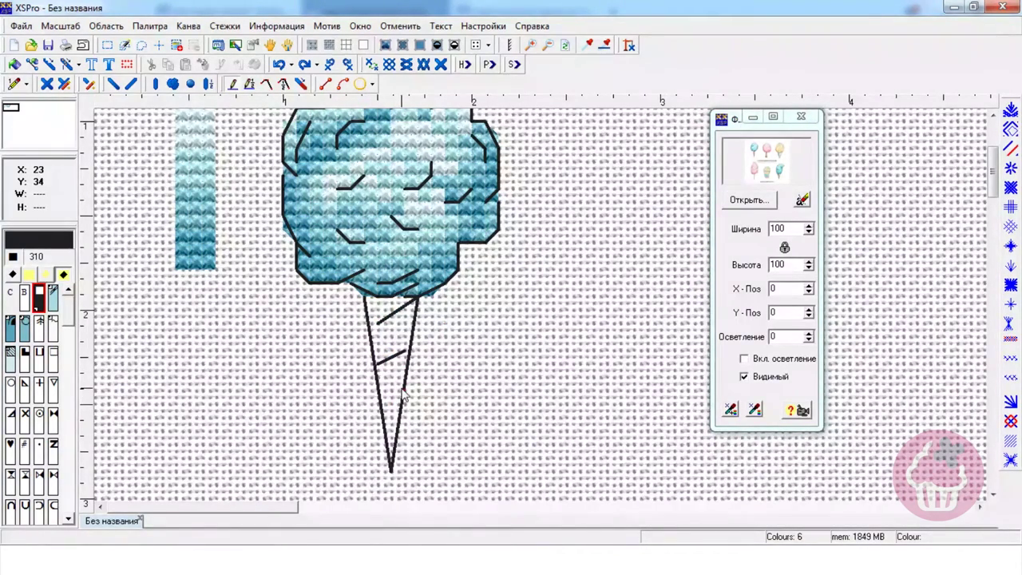
click(312, 46)
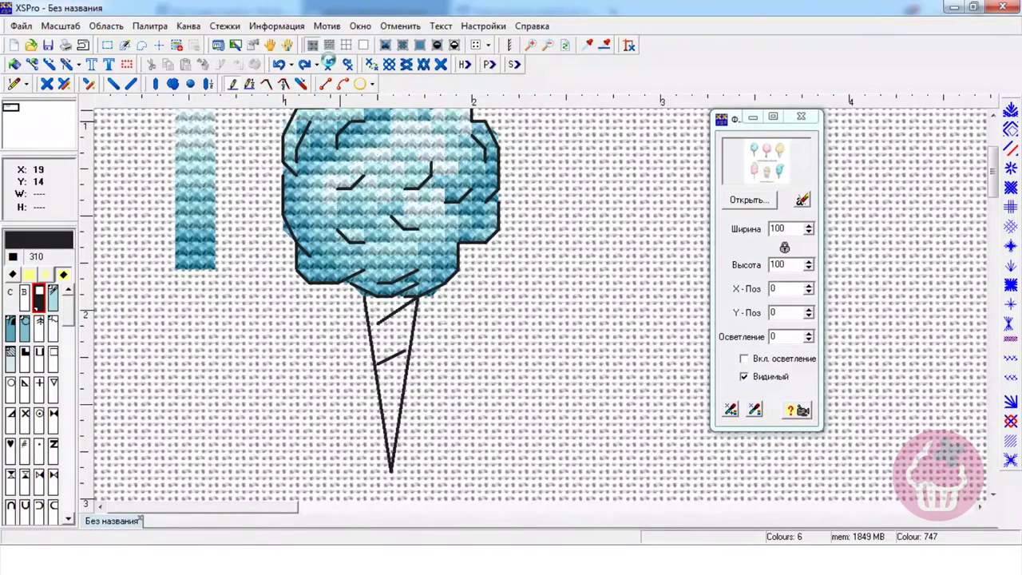
click(391, 405)
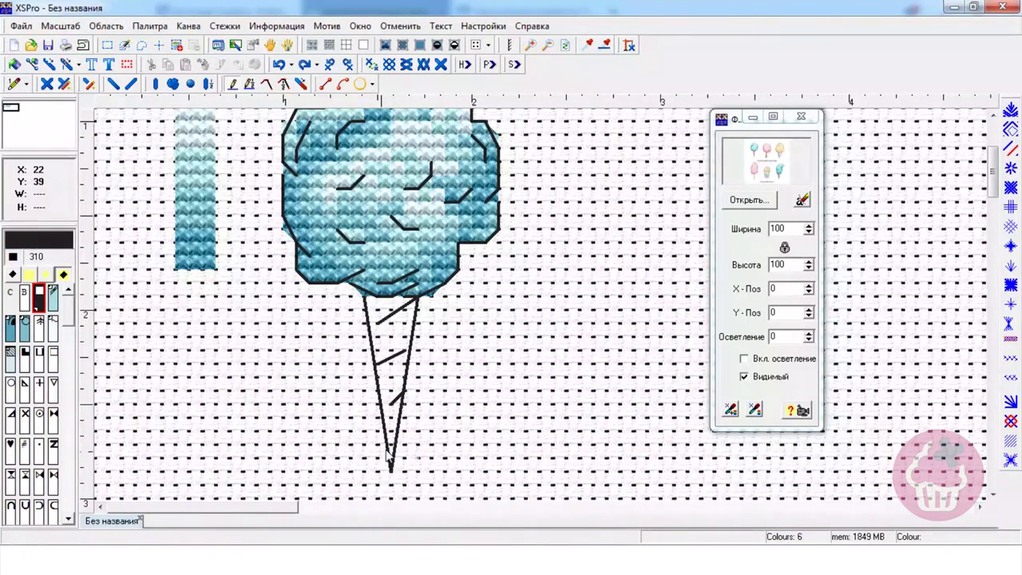
Return to the grid view and assign the circled 8 symbol to the darkest brown in the palette.
click(347, 45)
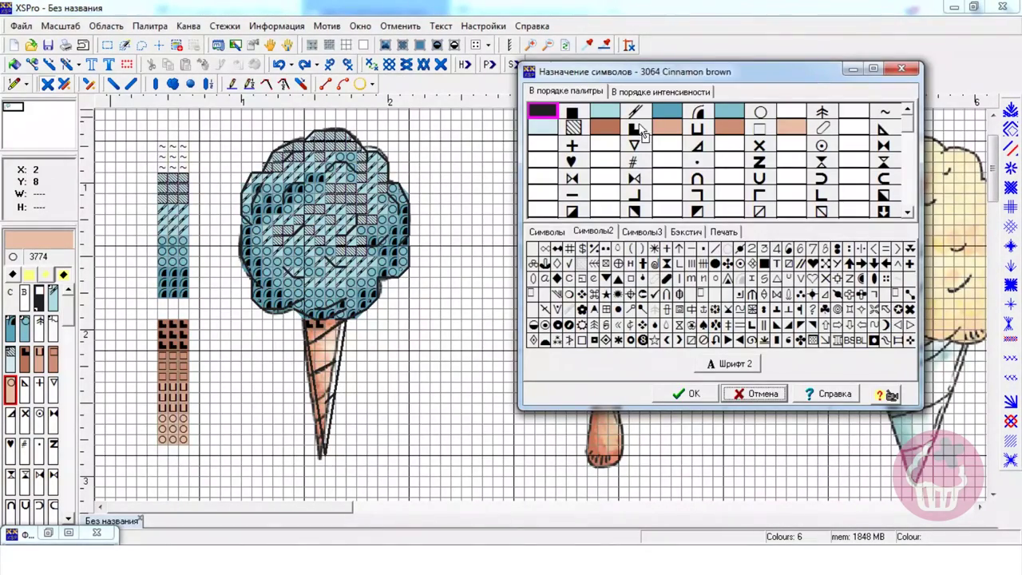
drag(641, 339, 636, 129)
click(686, 394)
Fill the inside of the cone with full cross stitches in the brown shades, starting with the darkest at its upper edge.
click(25, 359)
mouse_move(331, 325)
mouse_down()
mouse_move(310, 345)
mouse_move(319, 440)
mouse_up()
click(53, 360)
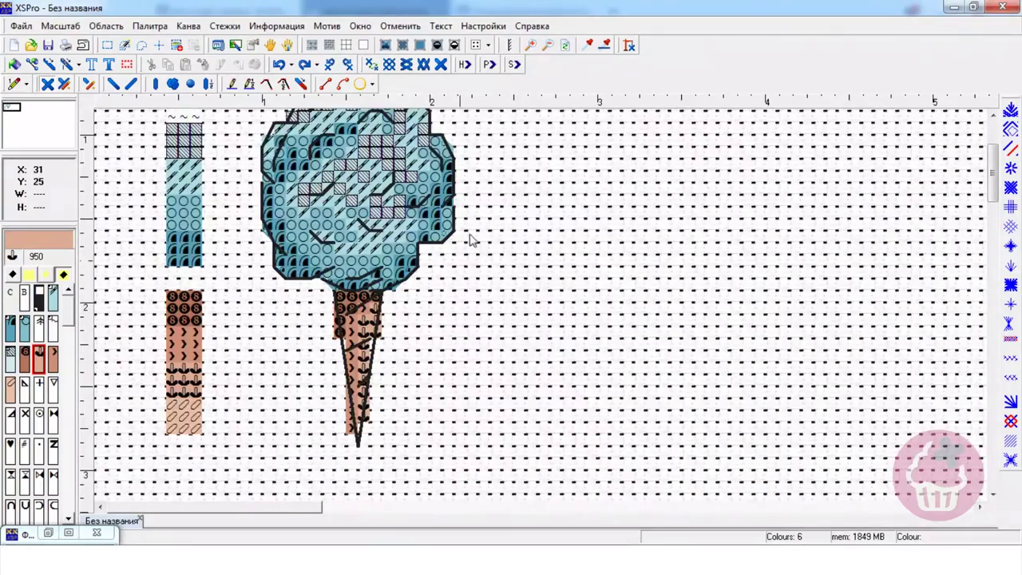
Replace the full stitches overlapping the cone's edges with fractional stitches in 3064 and 950, and preview the whole candy on fabric.
click(424, 65)
right_click(352, 428)
right_click(365, 415)
right_click(377, 332)
click(362, 403)
click(53, 360)
click(39, 359)
click(373, 335)
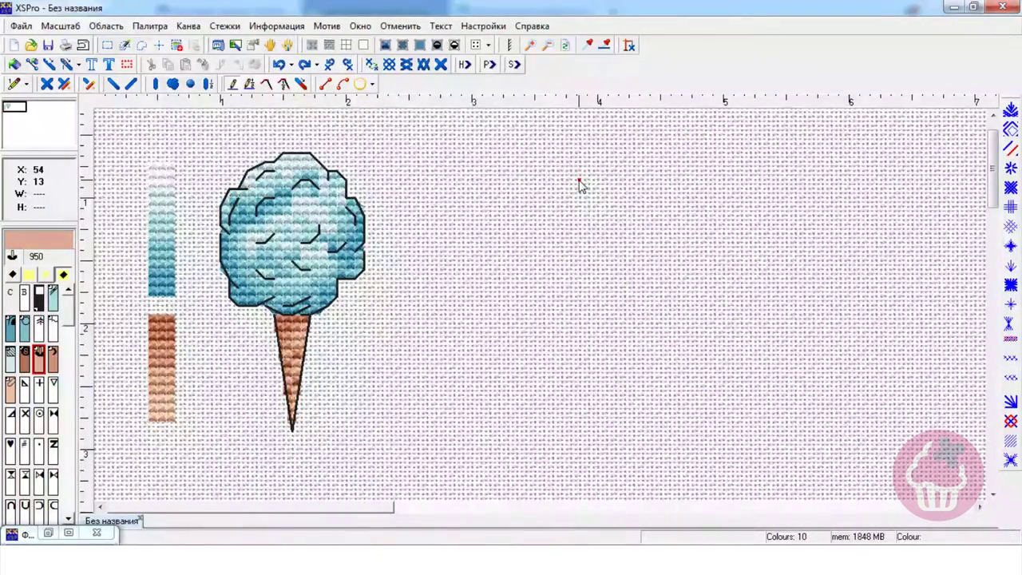
click(547, 45)
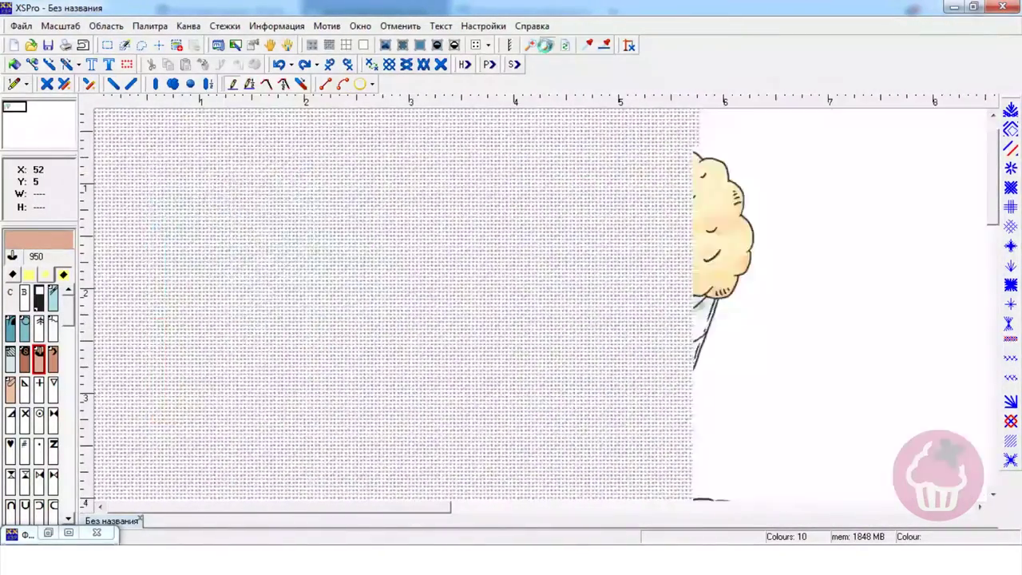
click(53, 360)
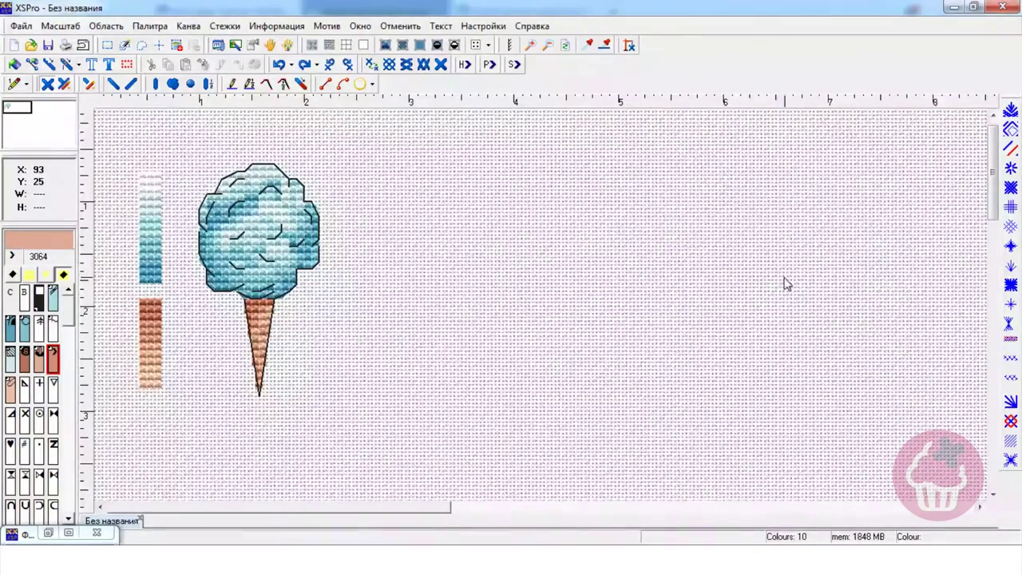
Start saving the pattern and browse to Курс по CSPP > Схемы для вышивки > Семплер. Сладкая вата as the destination folder.
click(22, 26)
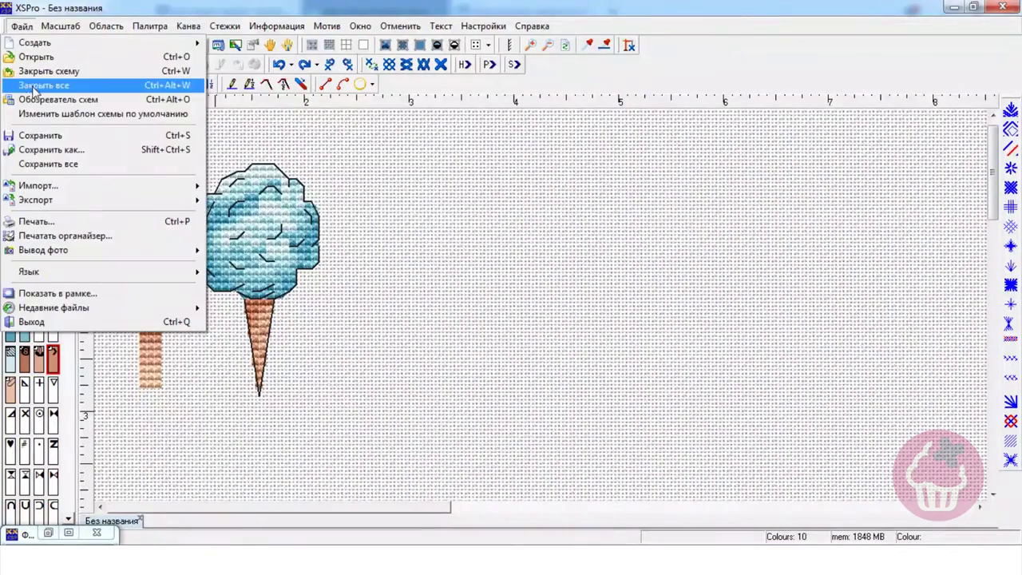
click(100, 137)
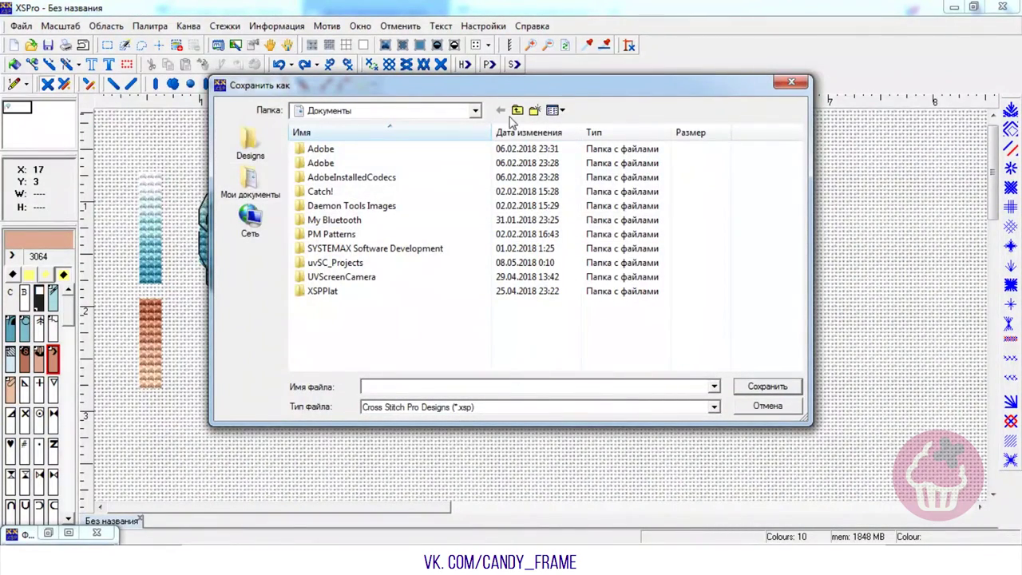
click(475, 112)
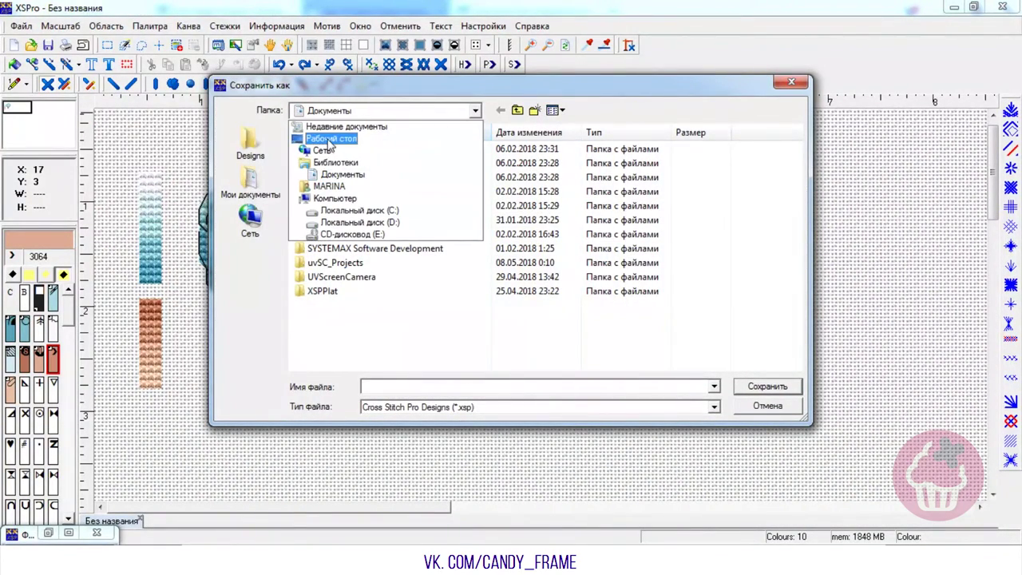
click(330, 140)
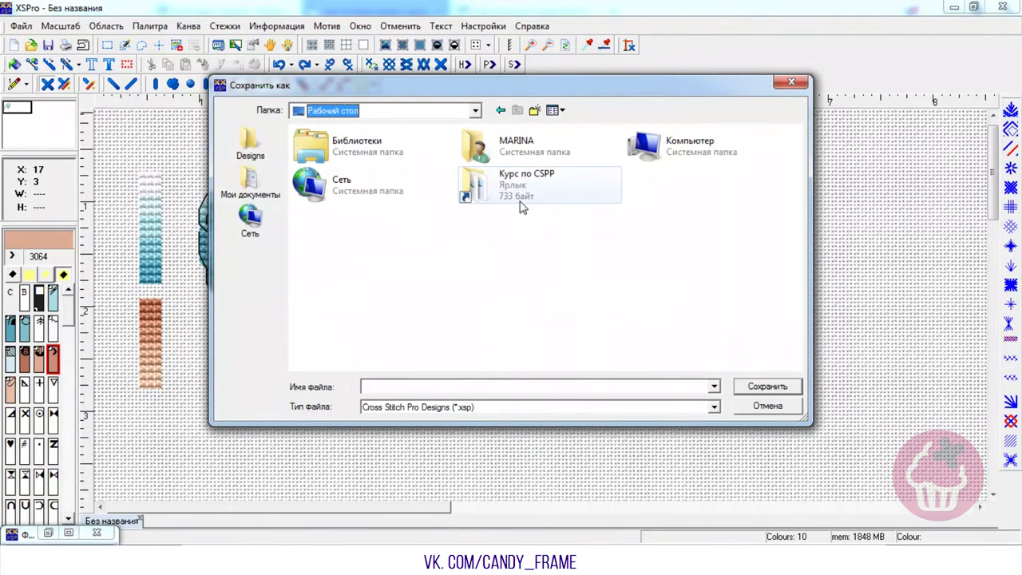
click(520, 194)
double_click(520, 194)
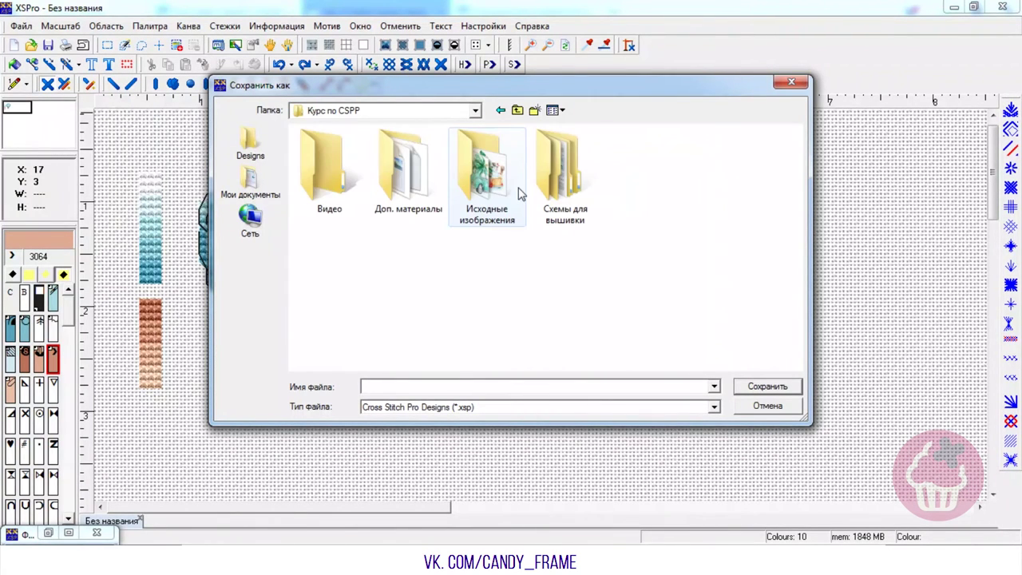
double_click(583, 195)
double_click(336, 149)
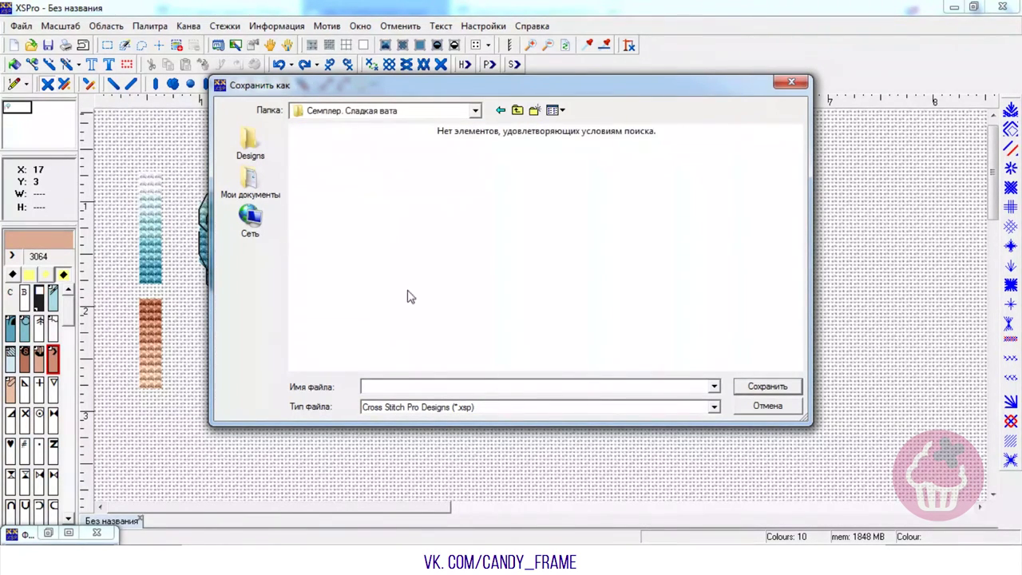
Name the pattern file Семплер. Сладкая вата without the jpg extension and save it as a Cross Stitch Pro design.
text(Сем)
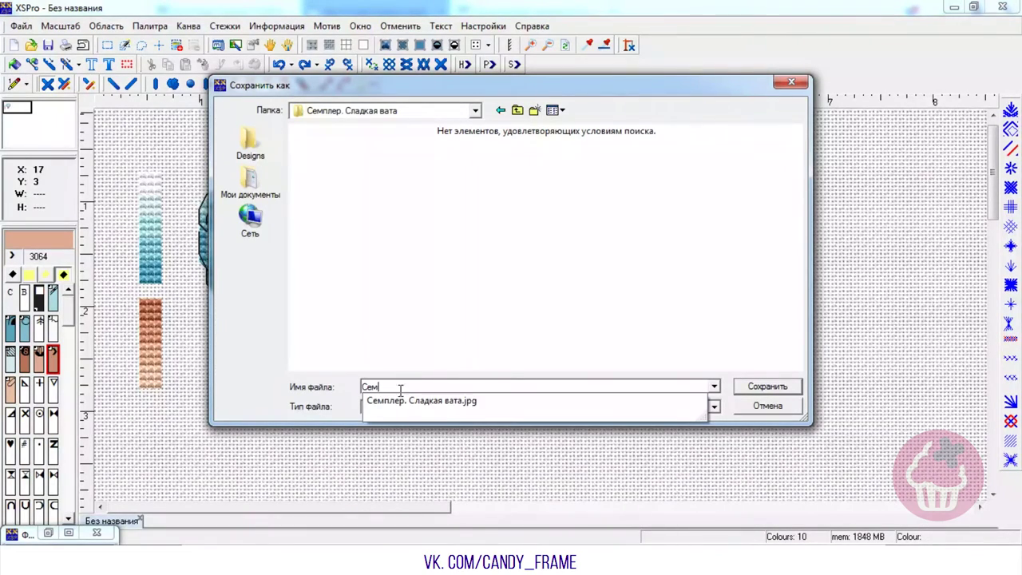
click(426, 401)
click(509, 386)
key(BackSpace)
key(BackSpace)
key(BackSpace)
click(768, 388)
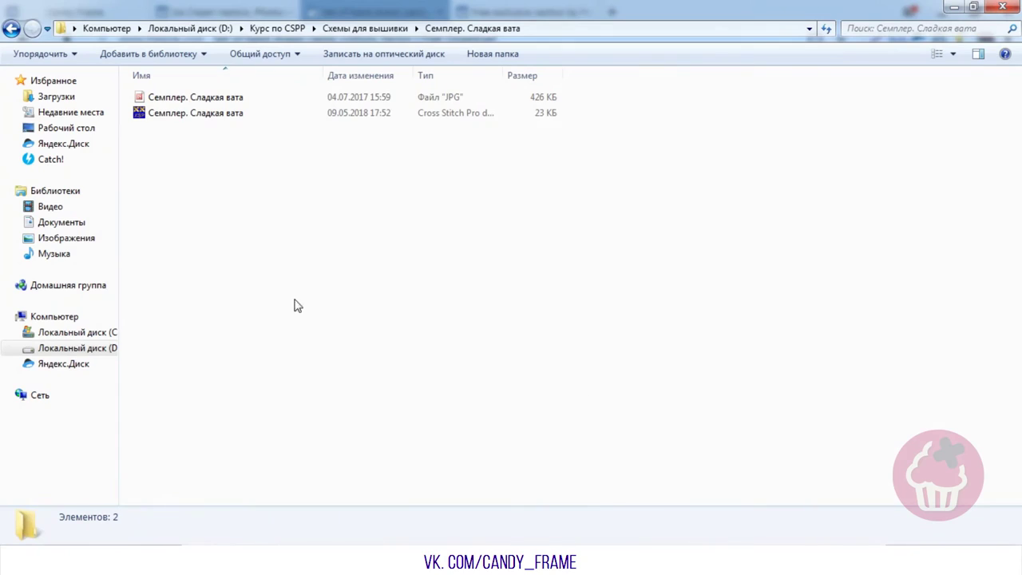
Open the saved Семплер. Сладкая вата pattern from its folder and bring up the background image settings beside the stitched candy.
double_click(265, 119)
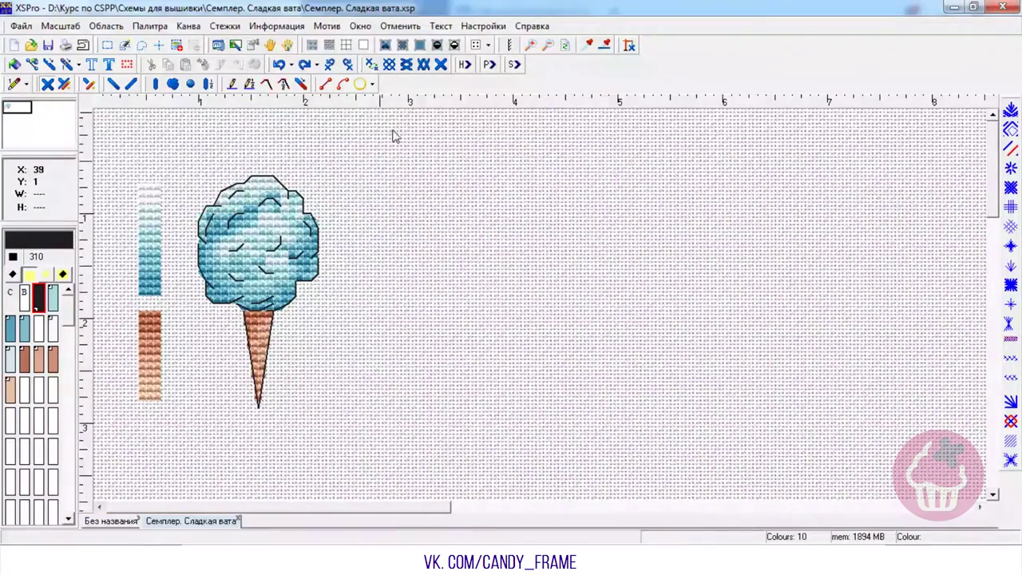
click(347, 44)
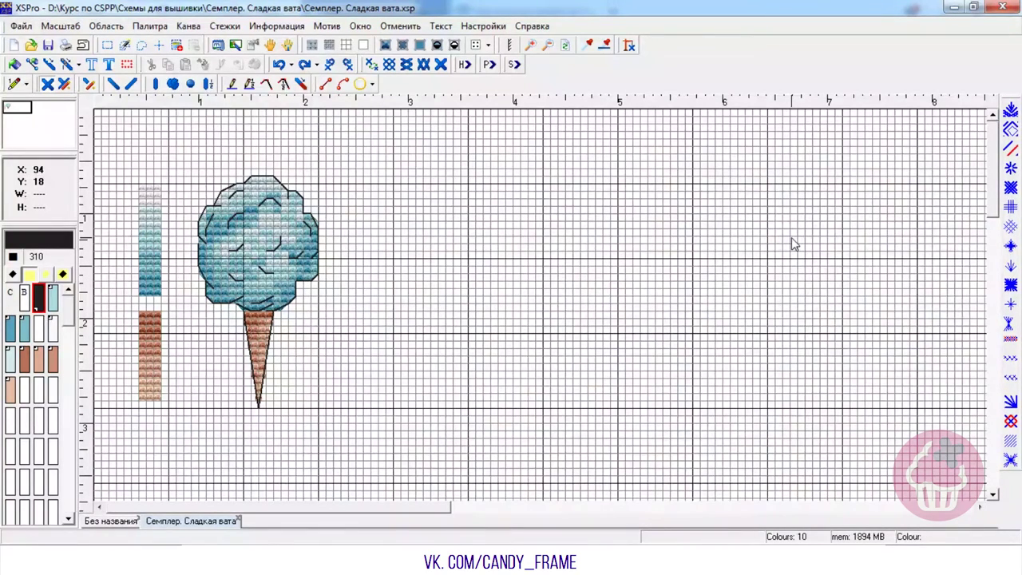
click(189, 25)
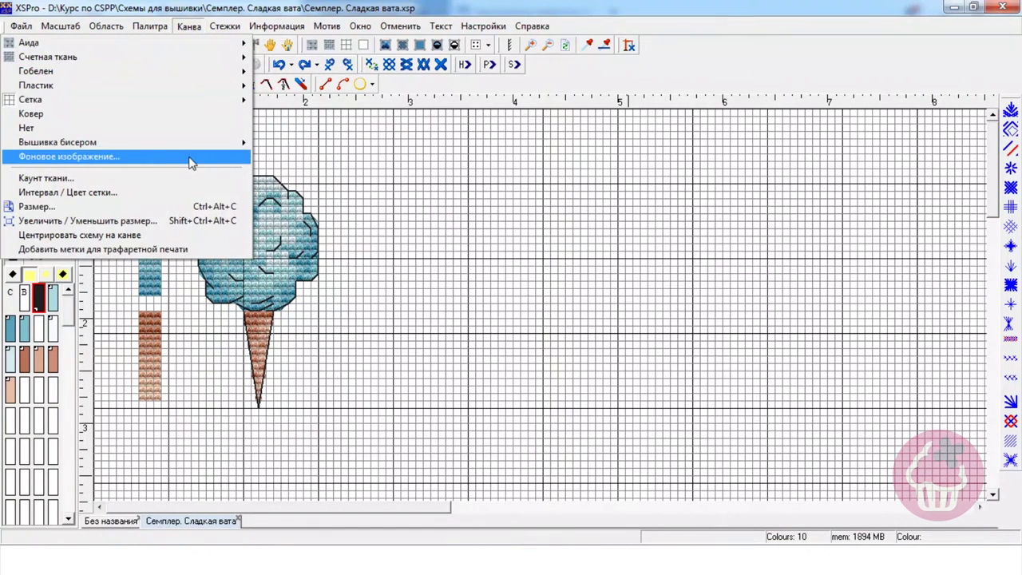
click(192, 163)
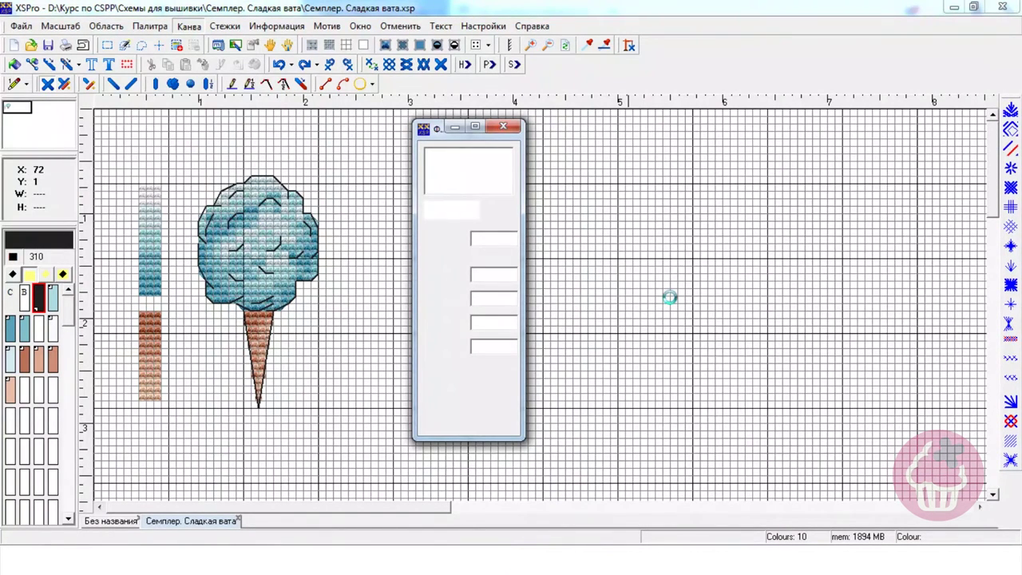
drag(425, 131, 815, 134)
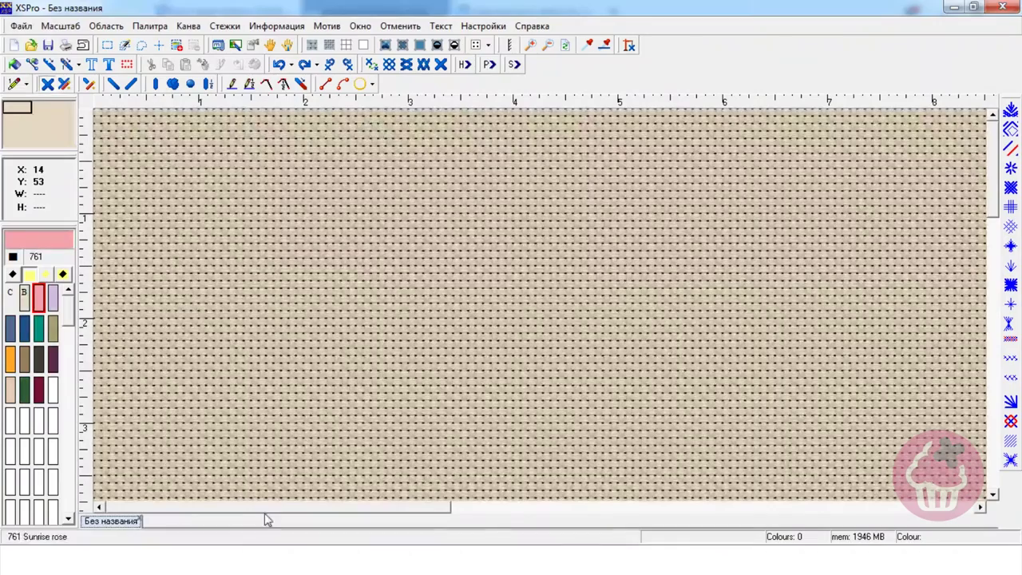
From the blank design, open the Семплер. Сладкая вата pattern file.
click(22, 26)
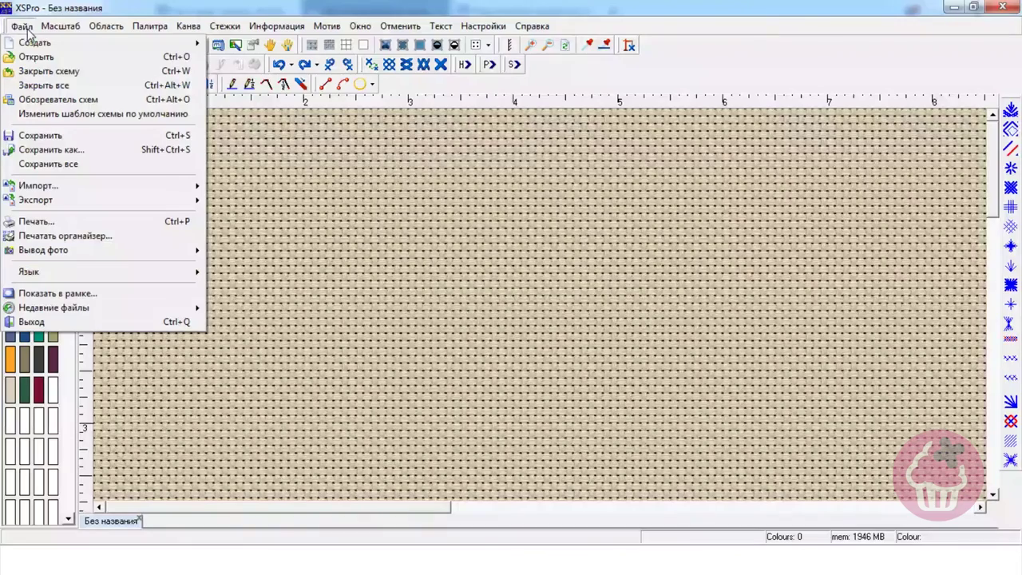
click(98, 60)
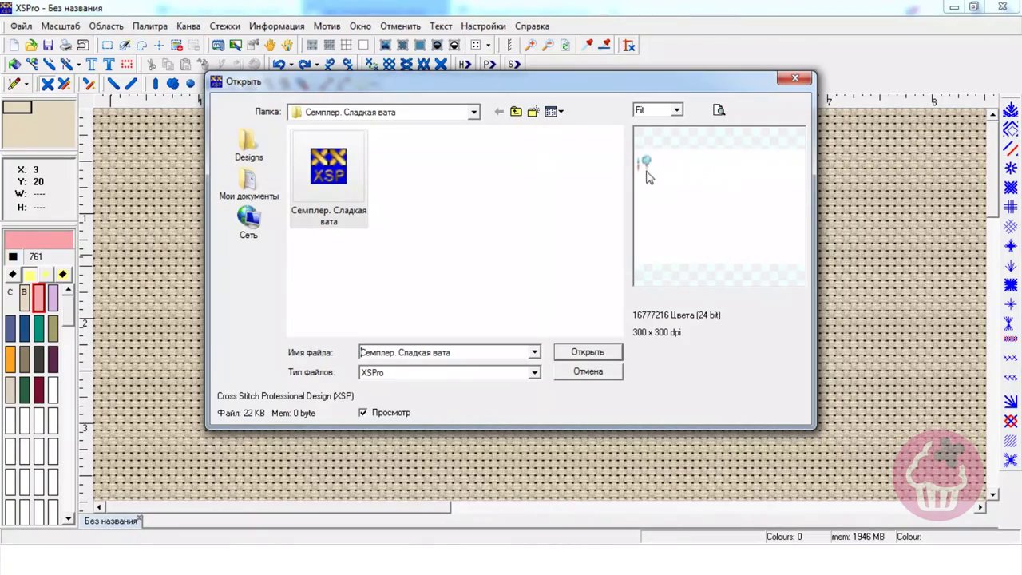
click(587, 352)
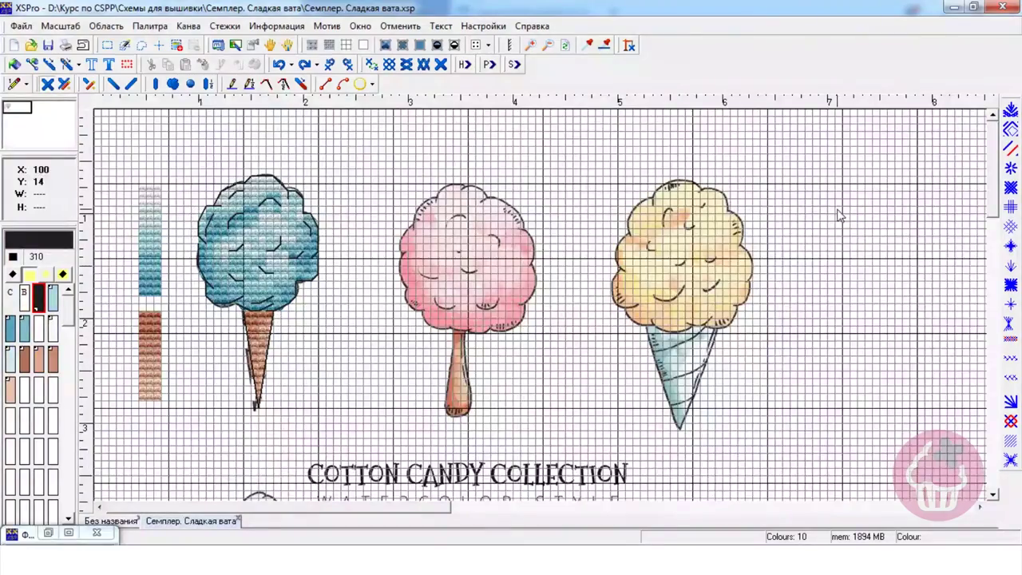
Set the cotton candy pattern's canvas size to 100 stitches wide by 100 stitches high.
mouse_move(993, 144)
mouse_down()
mouse_move(996, 224)
mouse_move(1000, 158)
mouse_up()
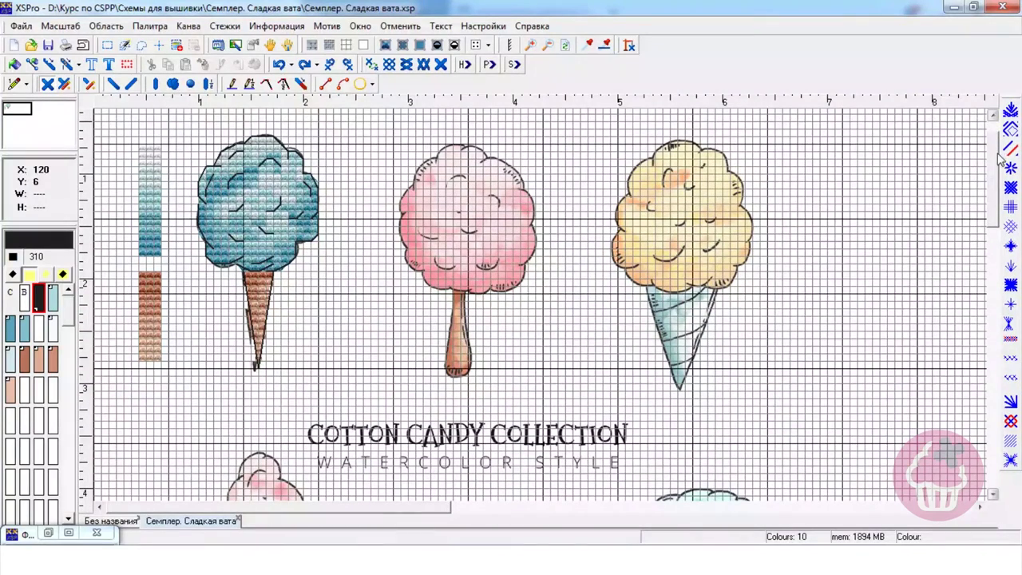
click(190, 27)
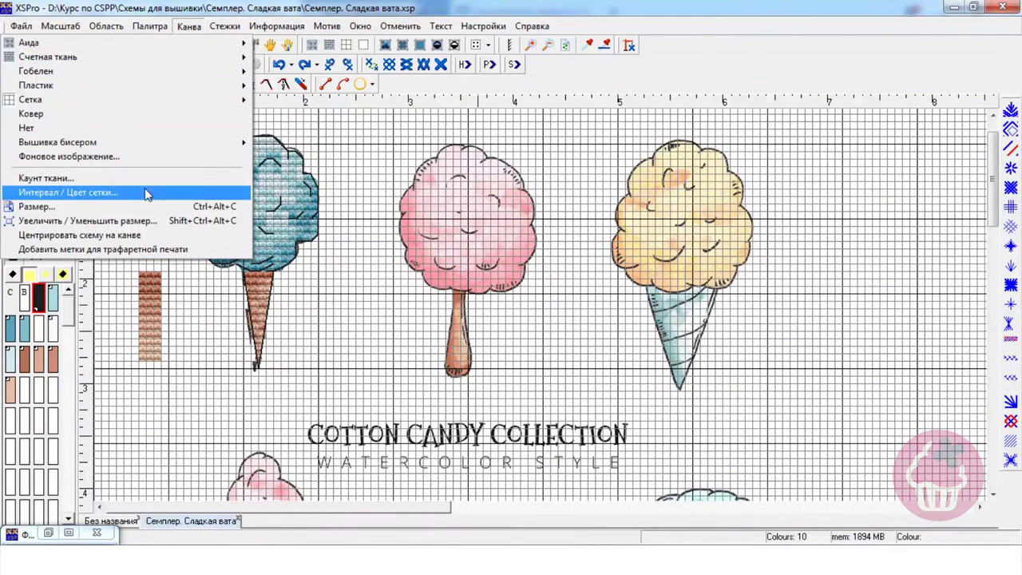
click(146, 205)
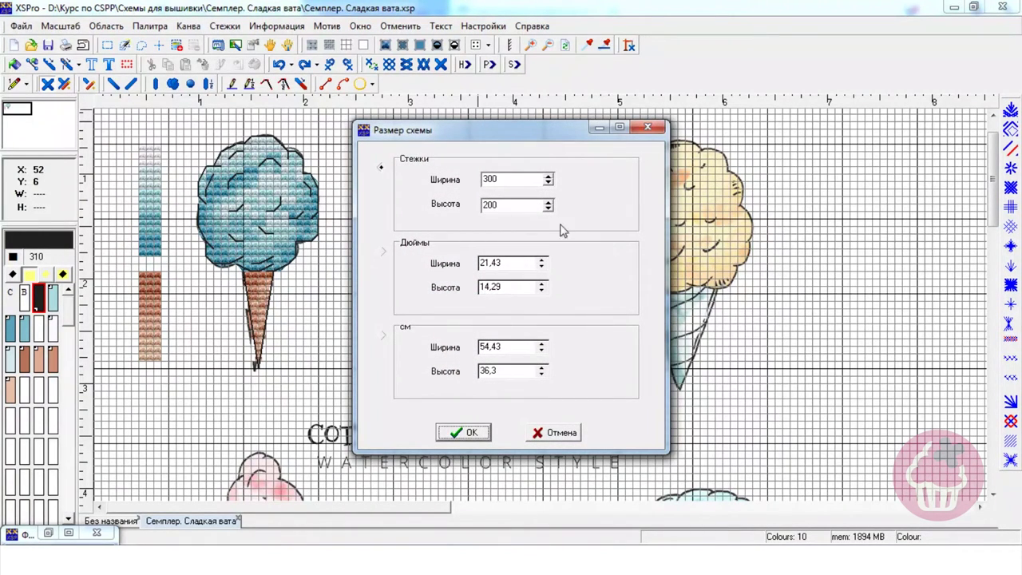
double_click(520, 181)
text(1)
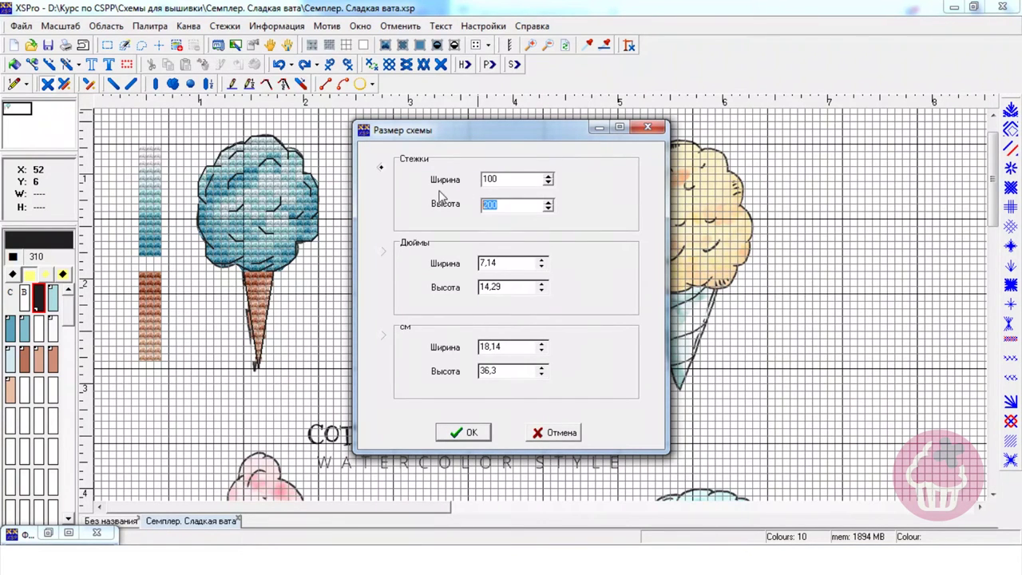
text(100)
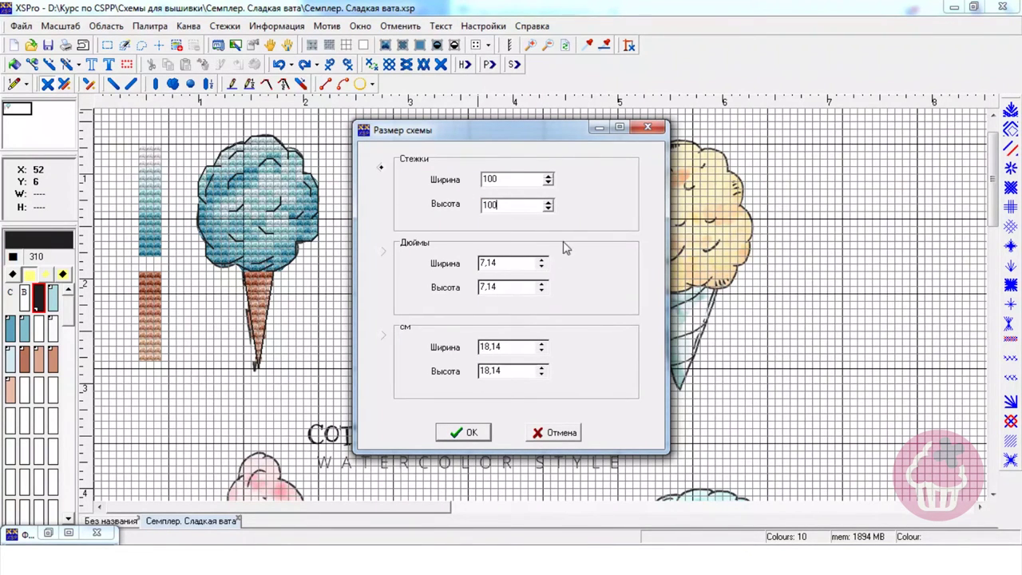
click(466, 434)
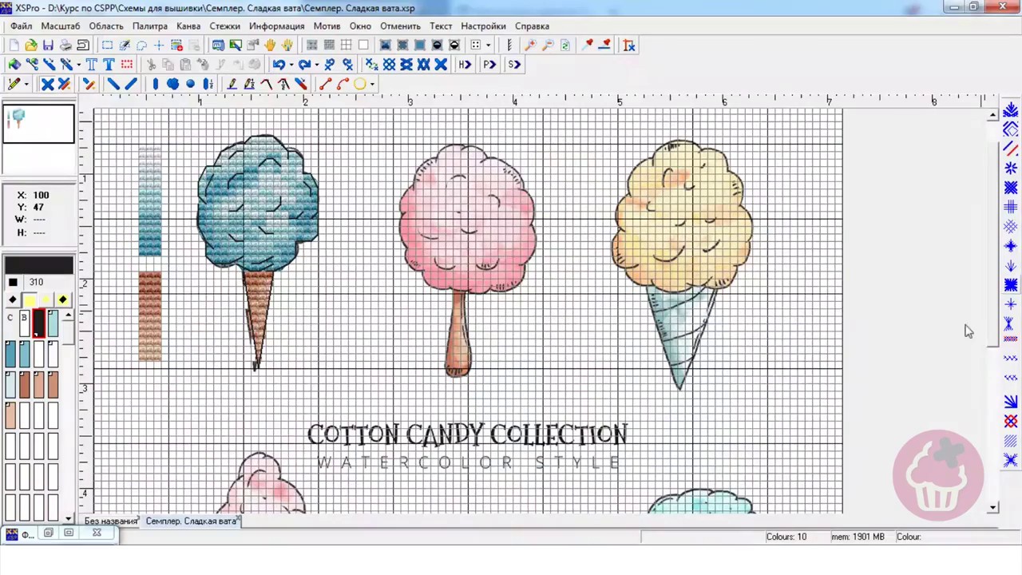
scroll(994, 361, down, 5)
scroll(994, 361, up, 5)
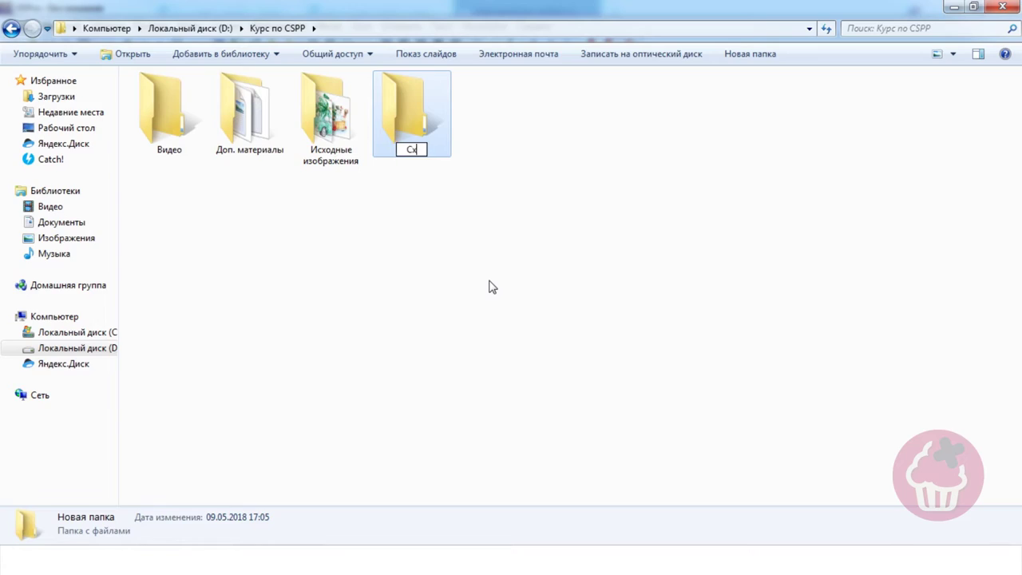
Name the new folder Схемы для вышивки and its new subfolder Семплер. Сладкая вата, and paste the copied item into the subfolder.
text(емы для вышивки)
key(Return)
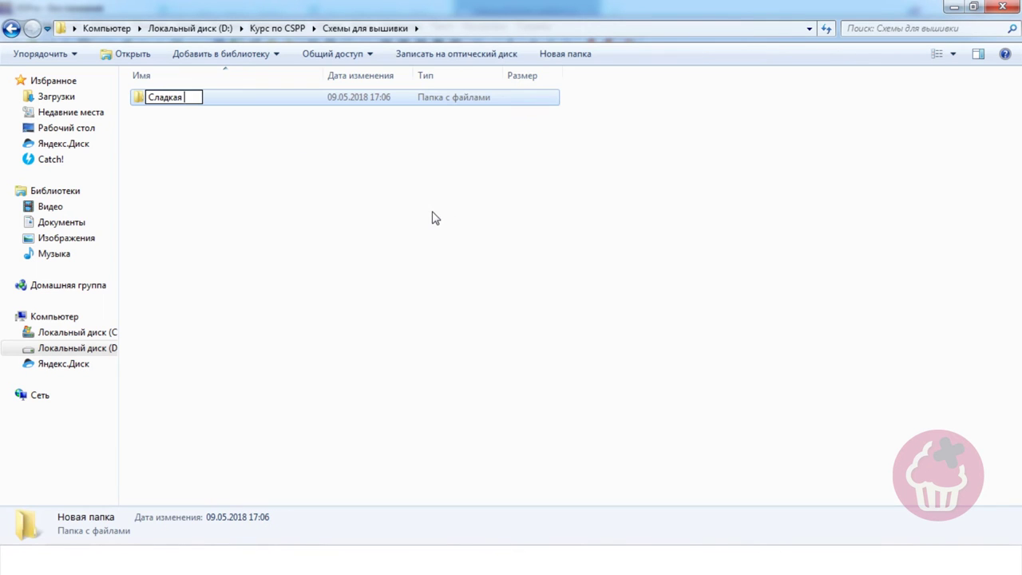
text(вата)
key(Home)
text(Семплер.)
key(Return)
double_click(219, 101)
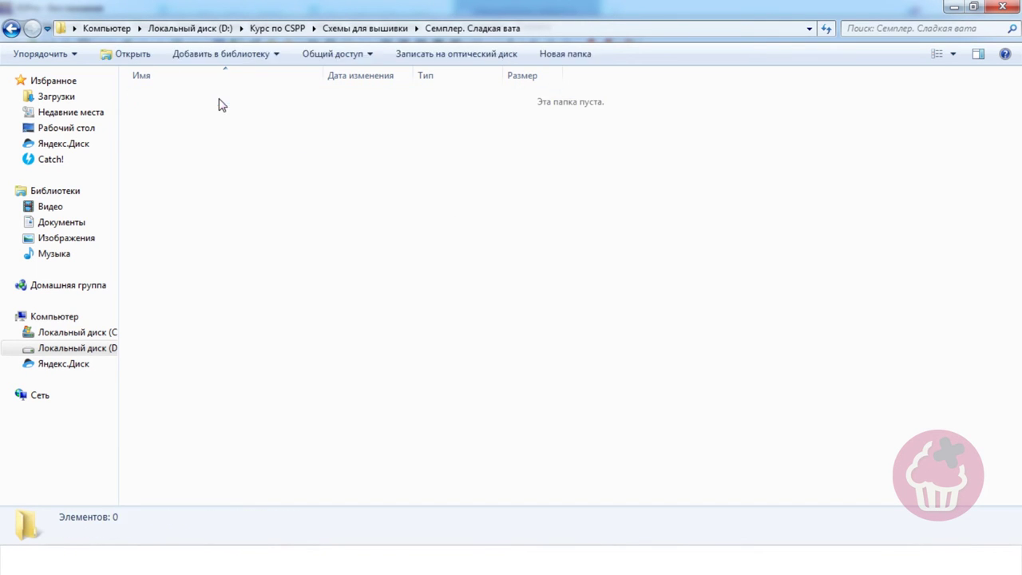
key(ctrl+v)
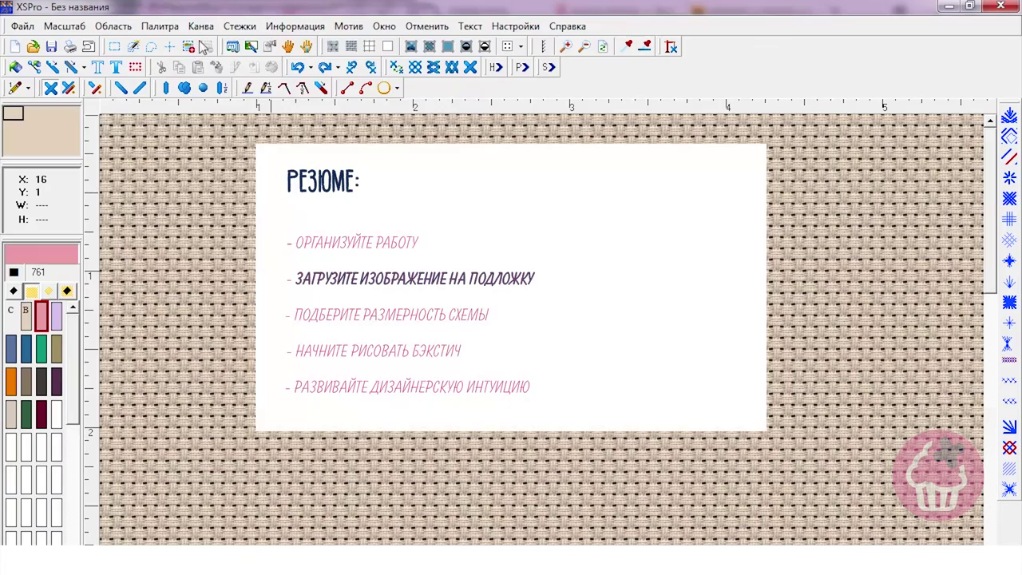
Bring up the background image settings for the blank design and load the fox picture behind the grid.
click(201, 25)
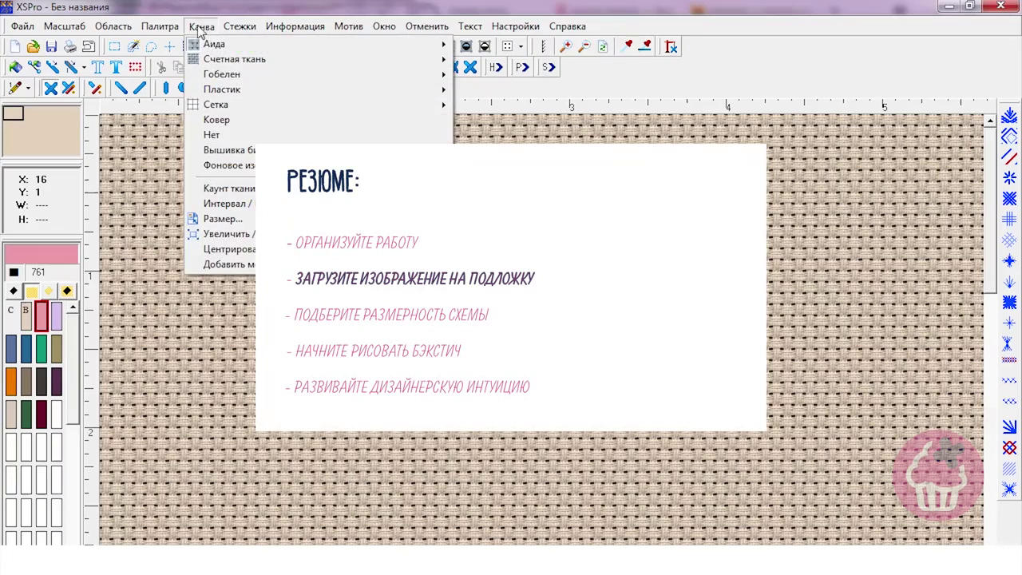
click(243, 174)
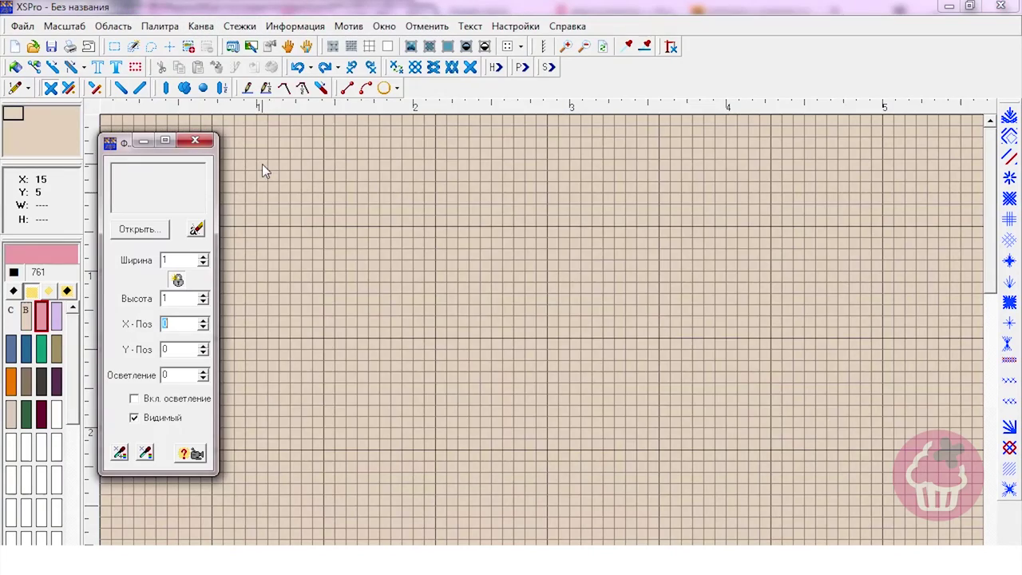
scroll(542, 329, right, 10)
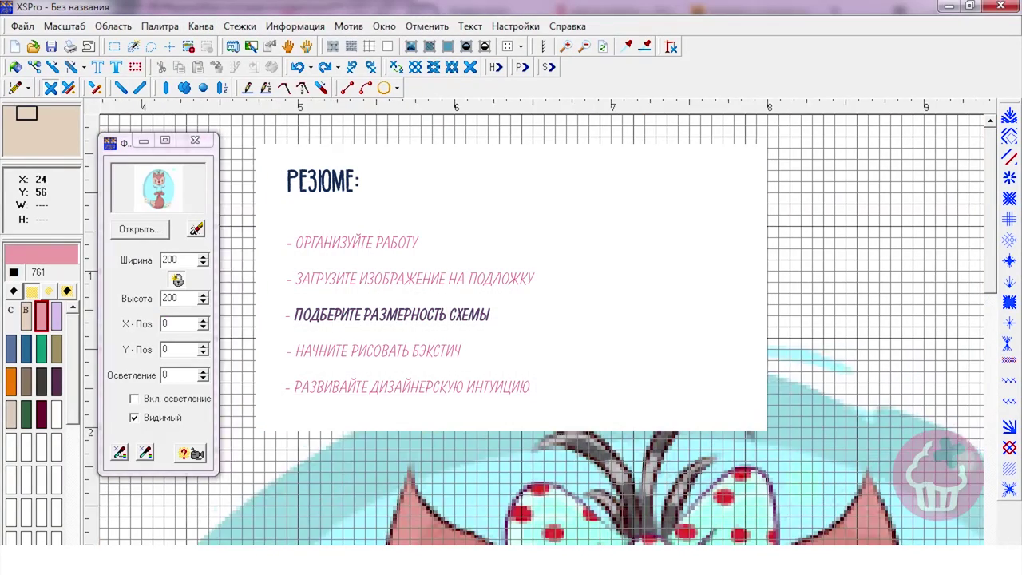
Lock the fox background image's proportions and reduce its width and height to about 187.
drag(990, 242, 1004, 379)
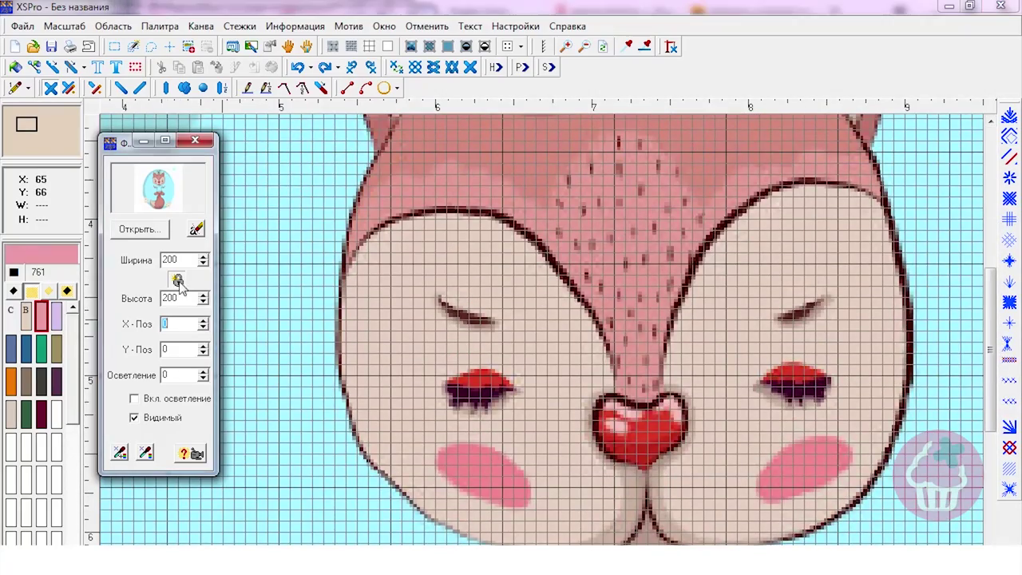
click(203, 302)
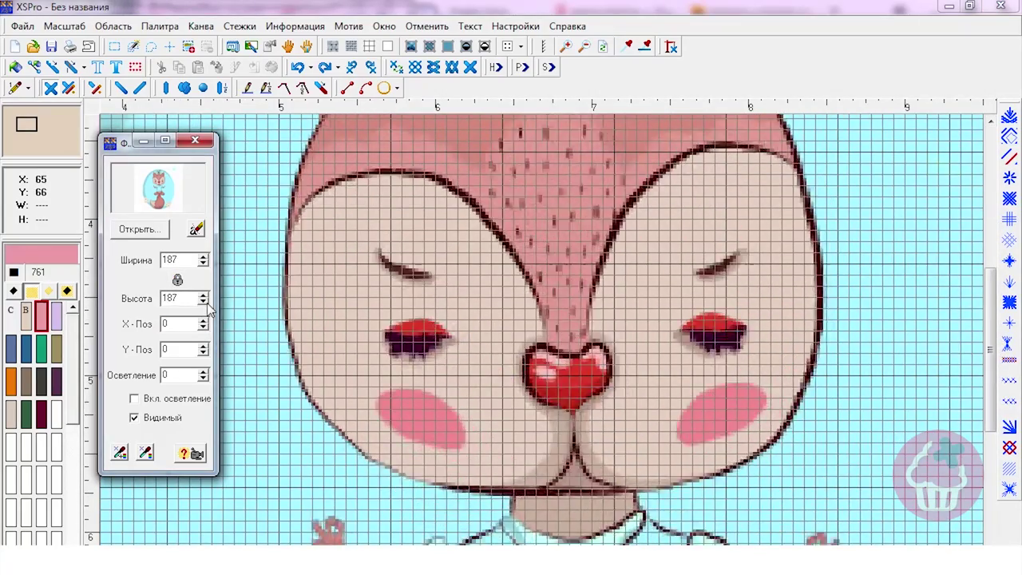
click(205, 303)
click(203, 302)
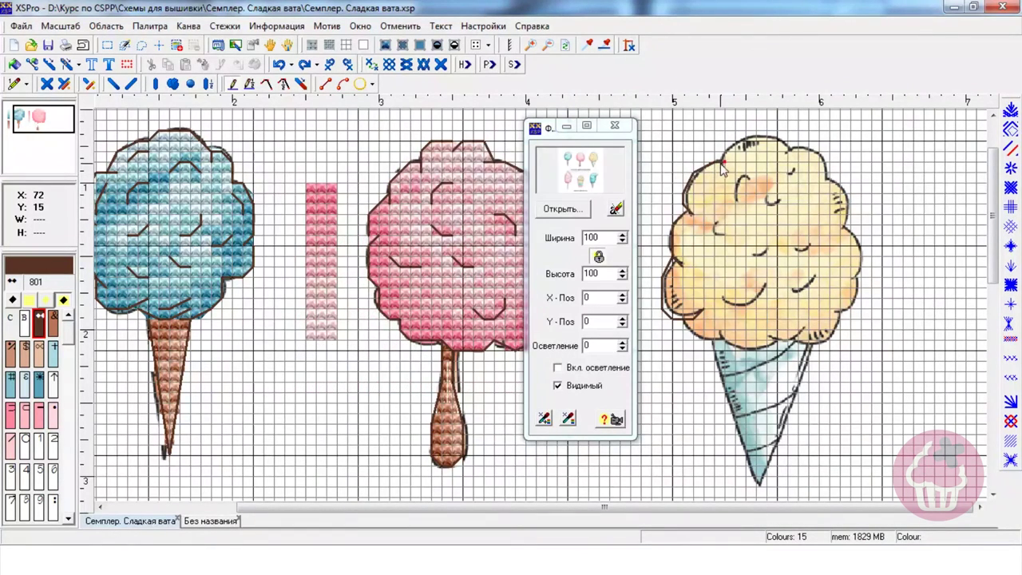
Backstitch the upper and right-hand outline of the yellow candy in colour 801 and check it on plain canvas without the background image.
drag(750, 136, 756, 131)
drag(755, 131, 777, 130)
mouse_move(777, 131)
mouse_down()
mouse_move(809, 168)
mouse_move(789, 149)
mouse_move(824, 158)
mouse_move(853, 204)
mouse_move(847, 237)
mouse_move(864, 272)
mouse_move(835, 341)
mouse_move(810, 350)
mouse_up()
mouse_move(841, 318)
mouse_down()
mouse_move(816, 344)
mouse_move(800, 342)
mouse_up()
click(330, 46)
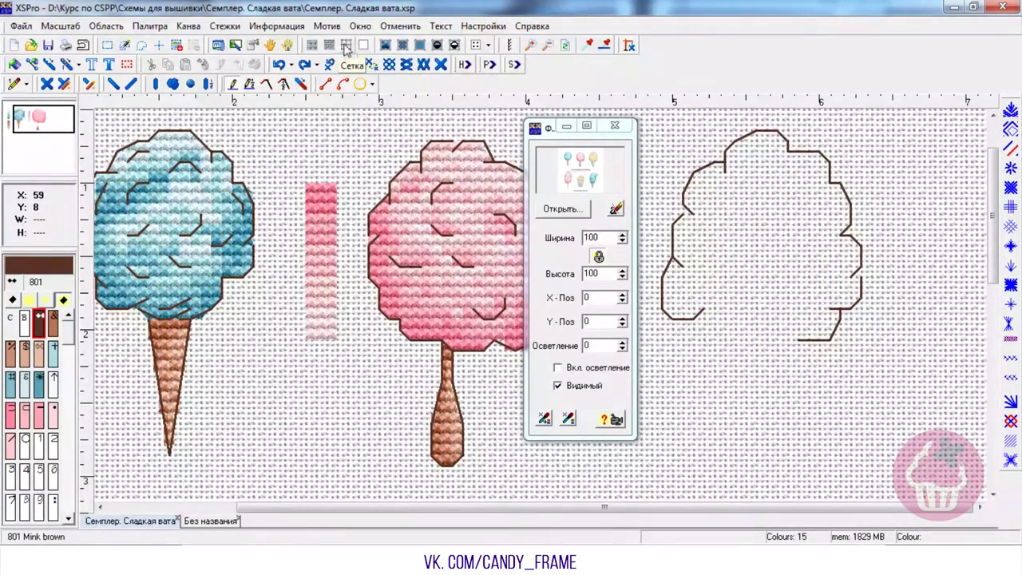
click(330, 45)
Complete the yellow candy's lower outline and inner curl lines with 801 backstitch, checking the drawing on plain canvas.
mouse_move(668, 285)
mouse_down()
mouse_move(704, 344)
mouse_move(694, 340)
mouse_move(690, 330)
mouse_move(758, 354)
mouse_move(780, 349)
mouse_move(769, 335)
mouse_move(790, 347)
mouse_move(805, 335)
mouse_move(797, 340)
mouse_move(828, 345)
mouse_up()
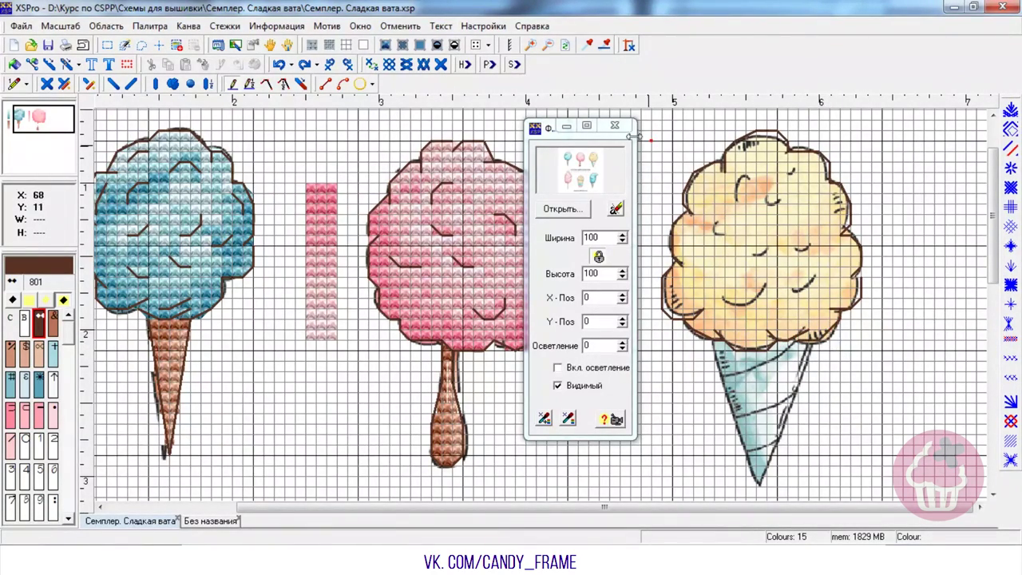
click(332, 46)
click(349, 46)
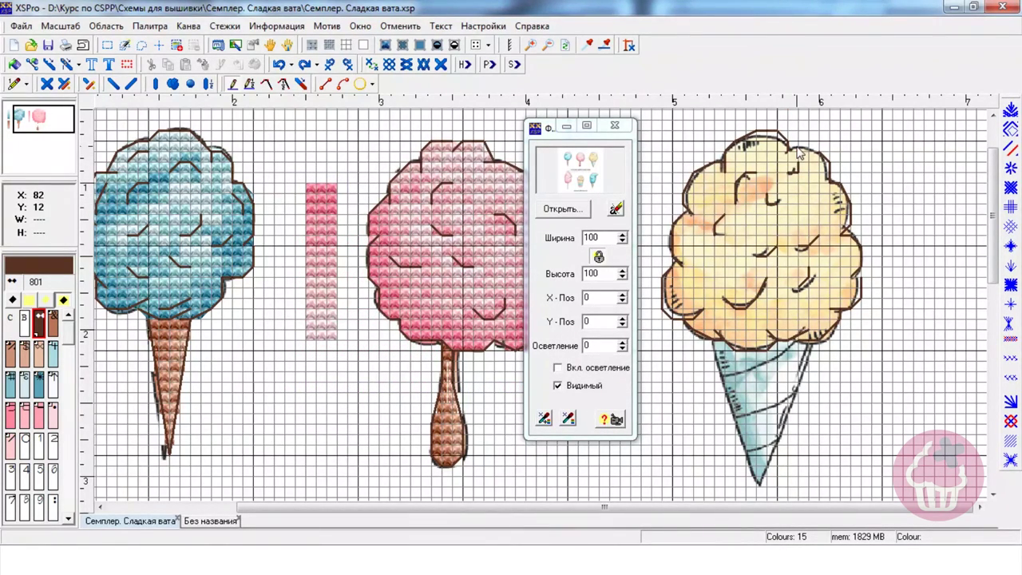
click(329, 45)
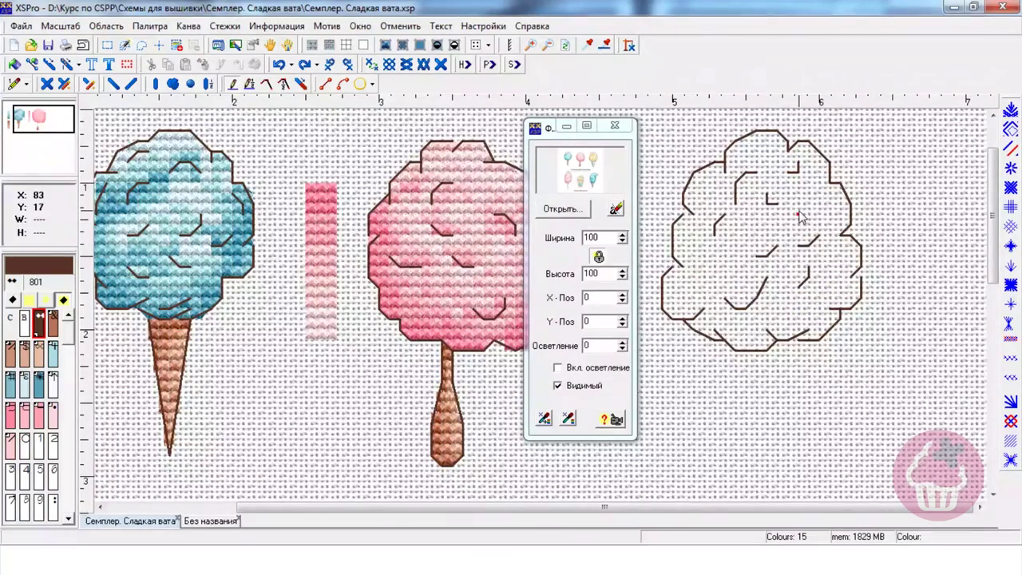
click(347, 45)
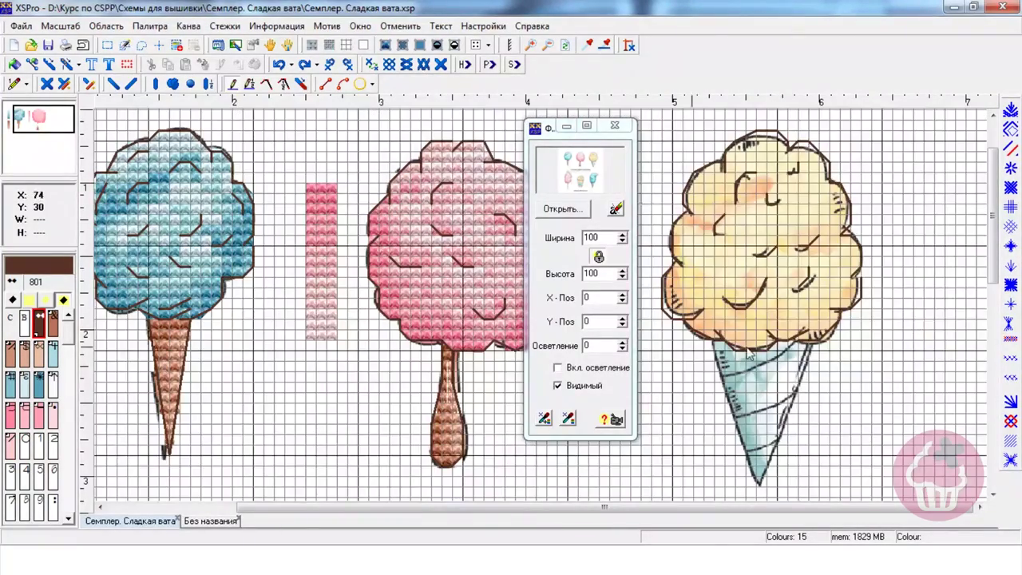
Minimise the background image settings and backstitch the blue cone's two sides and its diagonal bands in colour 801.
click(566, 127)
mouse_move(992, 233)
mouse_down()
mouse_move(990, 402)
mouse_move(985, 234)
mouse_up()
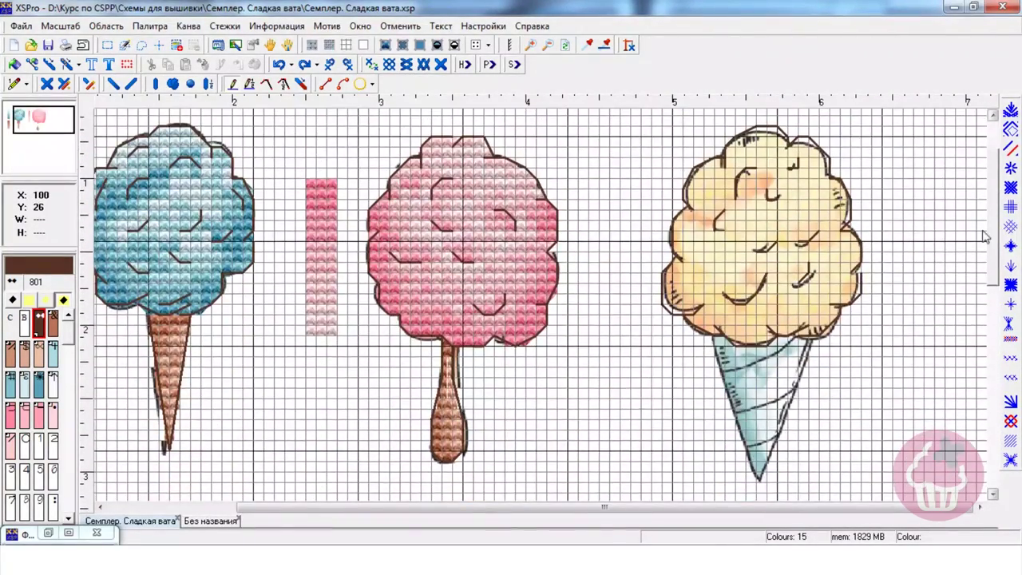
drag(713, 338, 758, 480)
drag(810, 339, 758, 481)
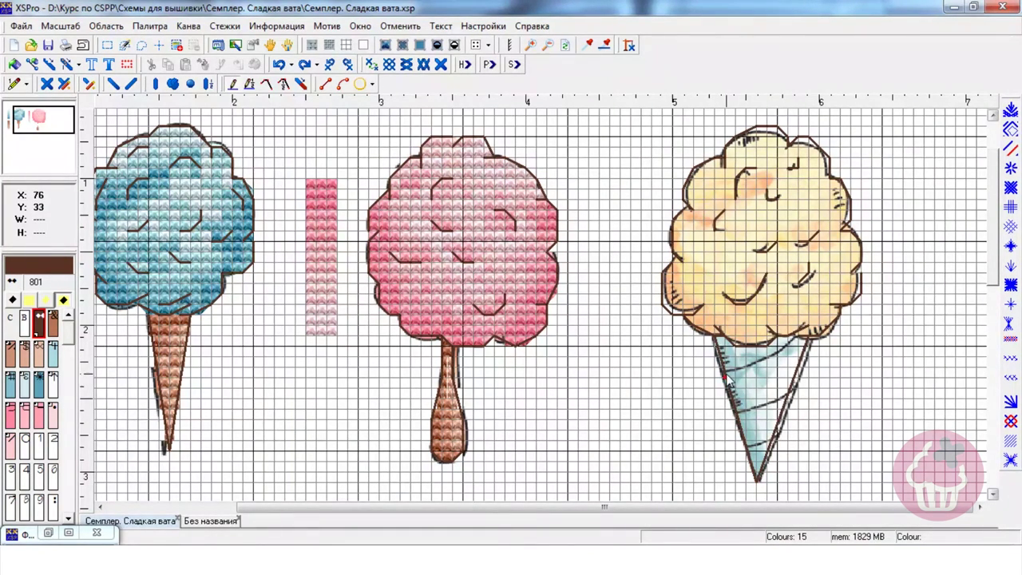
drag(726, 370, 800, 341)
mouse_move(736, 412)
mouse_down()
mouse_move(749, 447)
mouse_move(775, 432)
mouse_move(765, 471)
mouse_up()
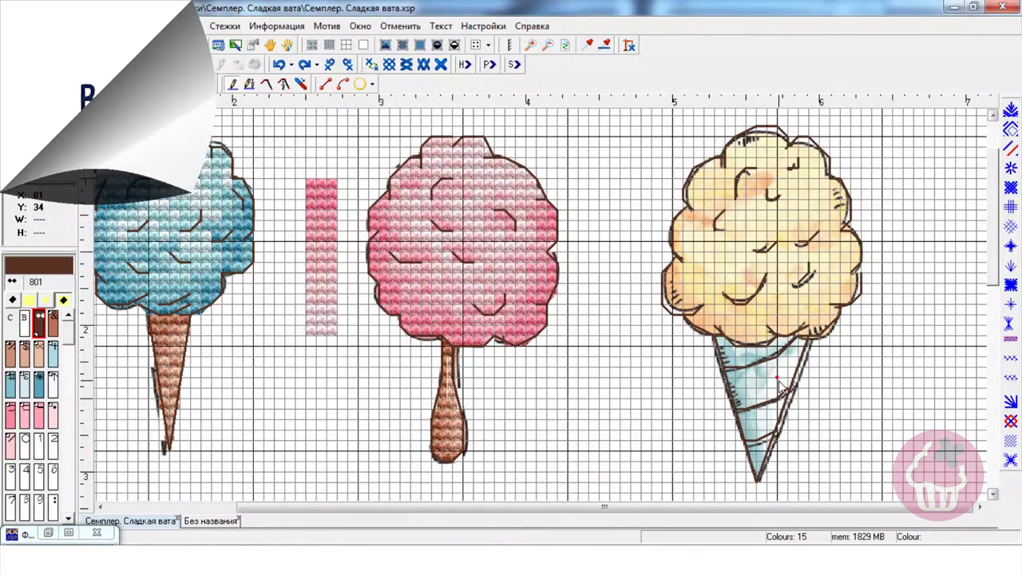